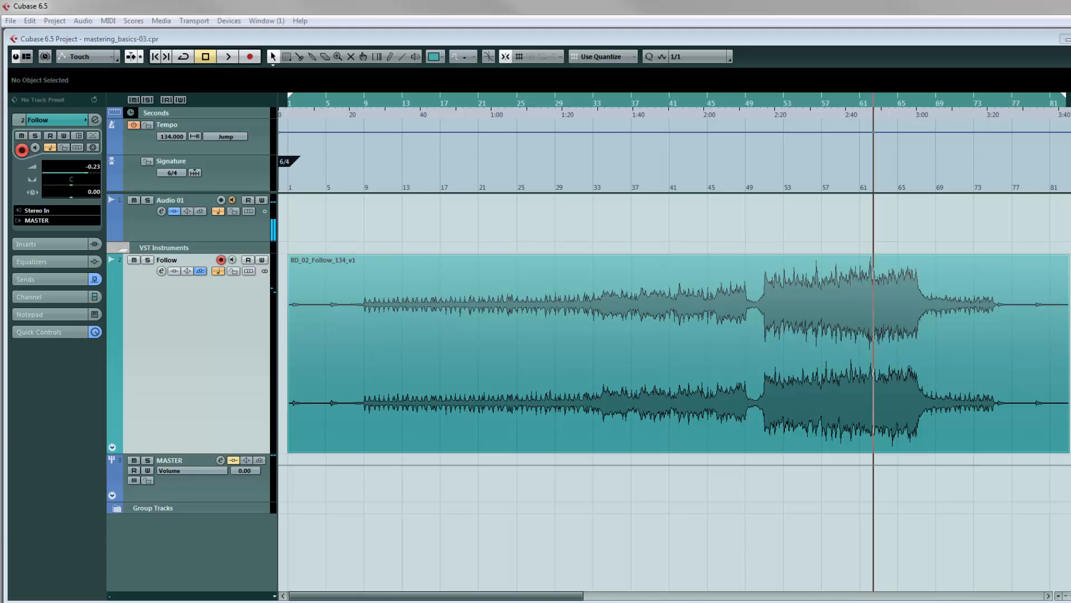
# Open the mixer and examine the PuigChild 670 compressor on the master channel's first insert
pyautogui.moveTo(1070, 50); pyautogui.dragTo(673, 106)
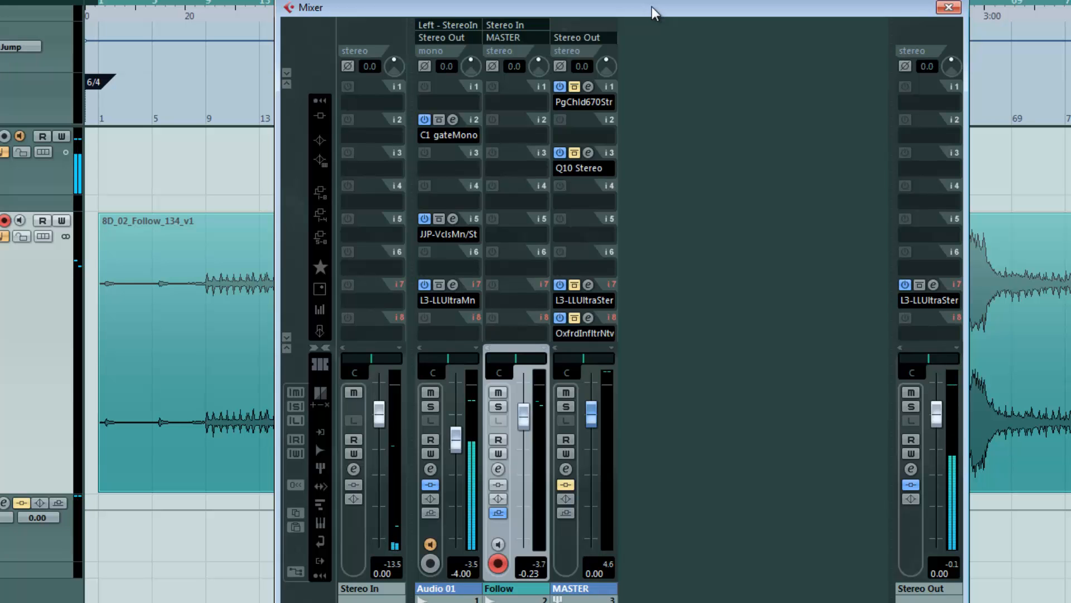
pyautogui.moveTo(654, 12); pyautogui.dragTo(721, 13)
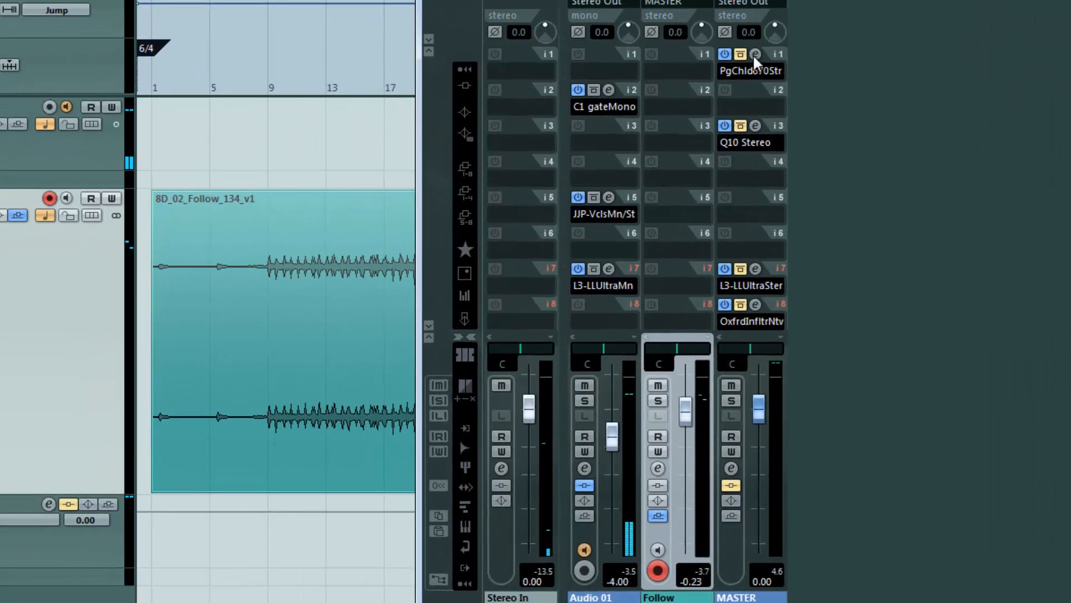
pyautogui.click(651, 102)
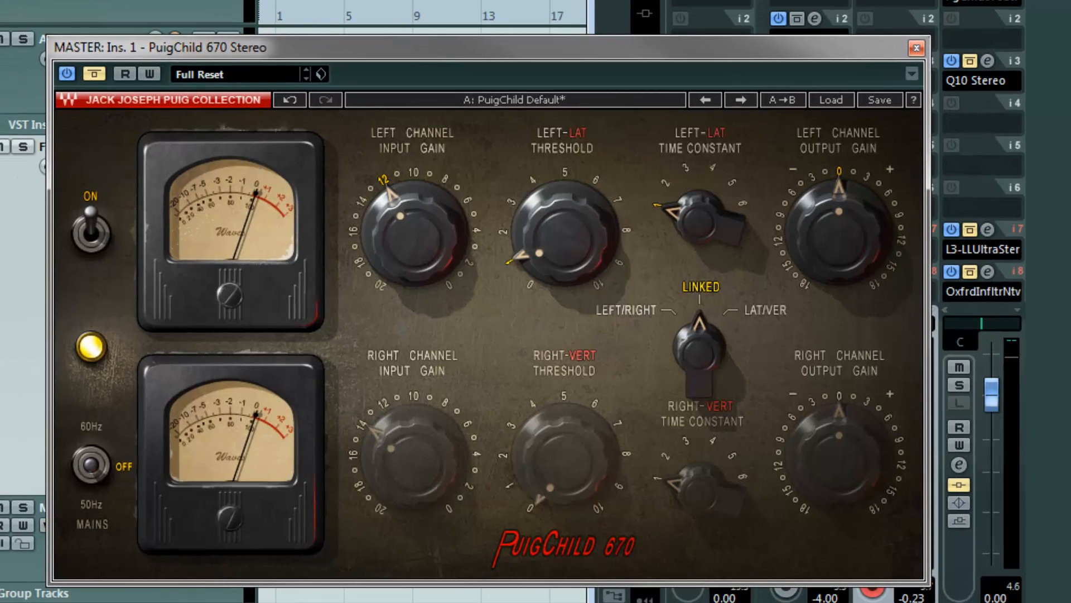
pyautogui.moveTo(718, 47); pyautogui.dragTo(792, 38)
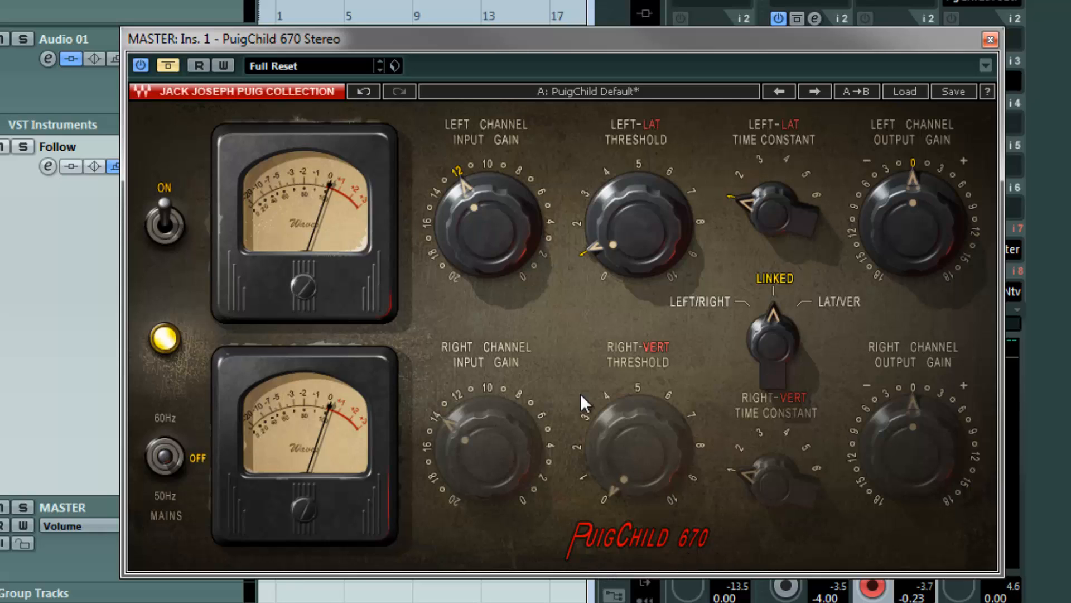
pyautogui.moveTo(856, 42); pyautogui.dragTo(868, 41)
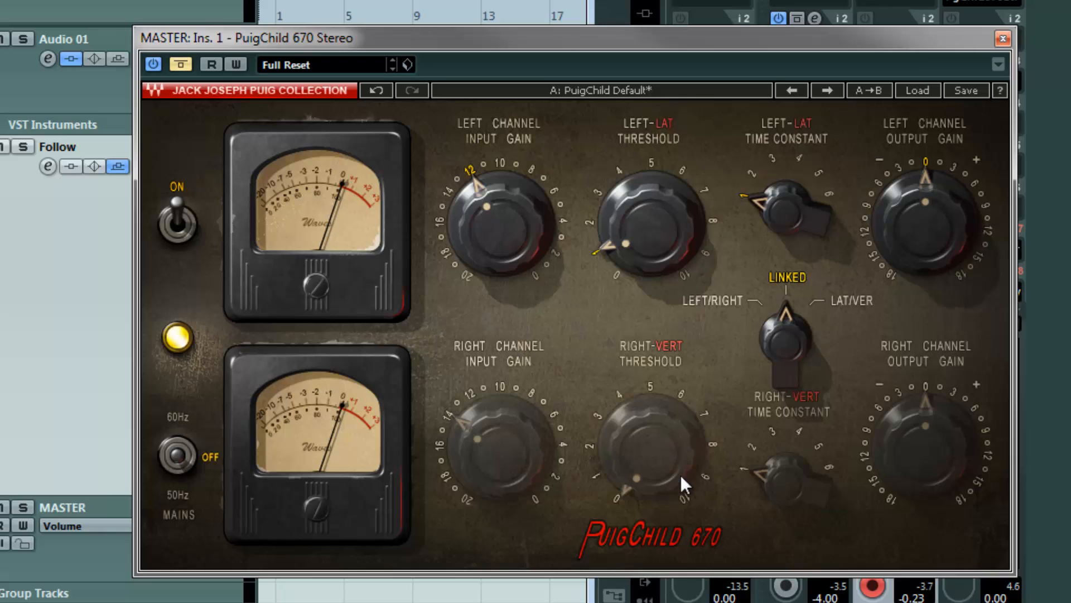
pyautogui.click(1003, 39)
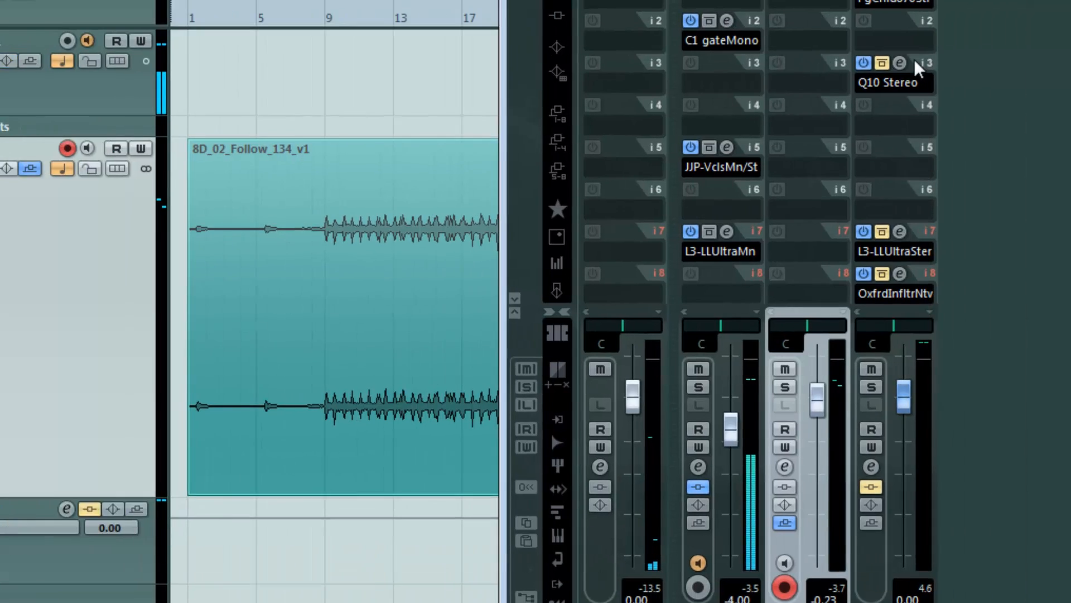
# Open and examine the Q10 Paragraphic Equalizer on the master channel's third insert
pyautogui.click(988, 60)
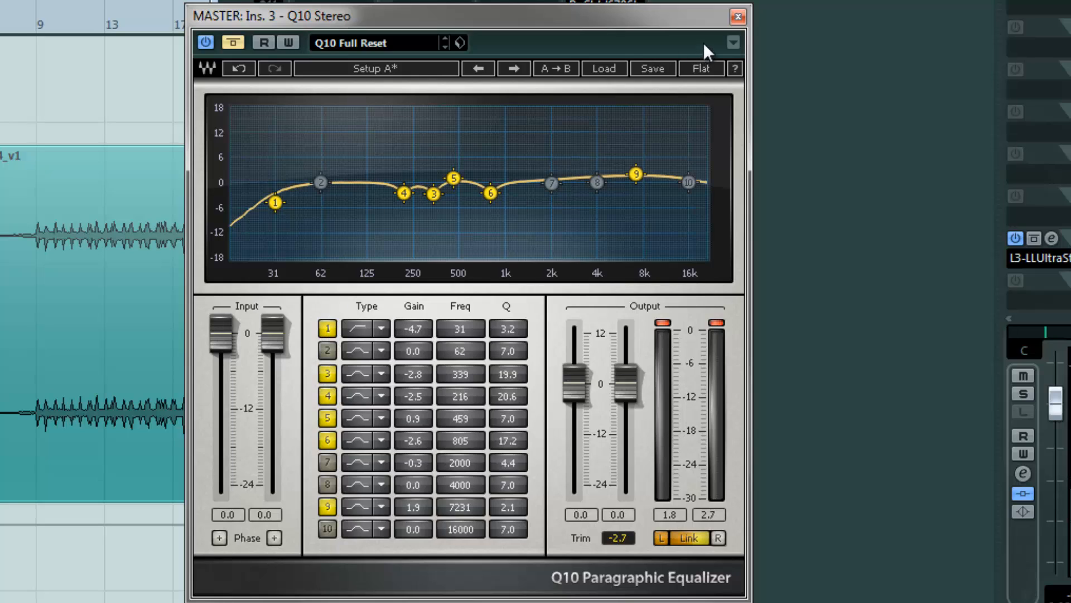
pyautogui.moveTo(648, 22); pyautogui.dragTo(601, 34)
pyautogui.click(691, 28)
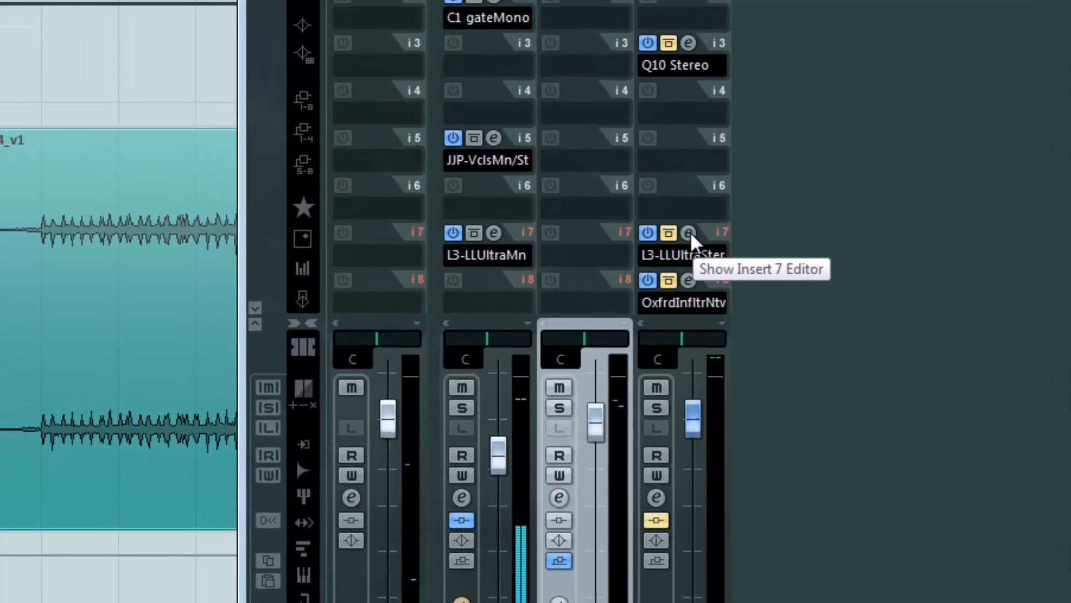
# Examine the L3-LL Ultramaximizer on the master channel's seventh insert, then close the mixer
pyautogui.click(689, 232)
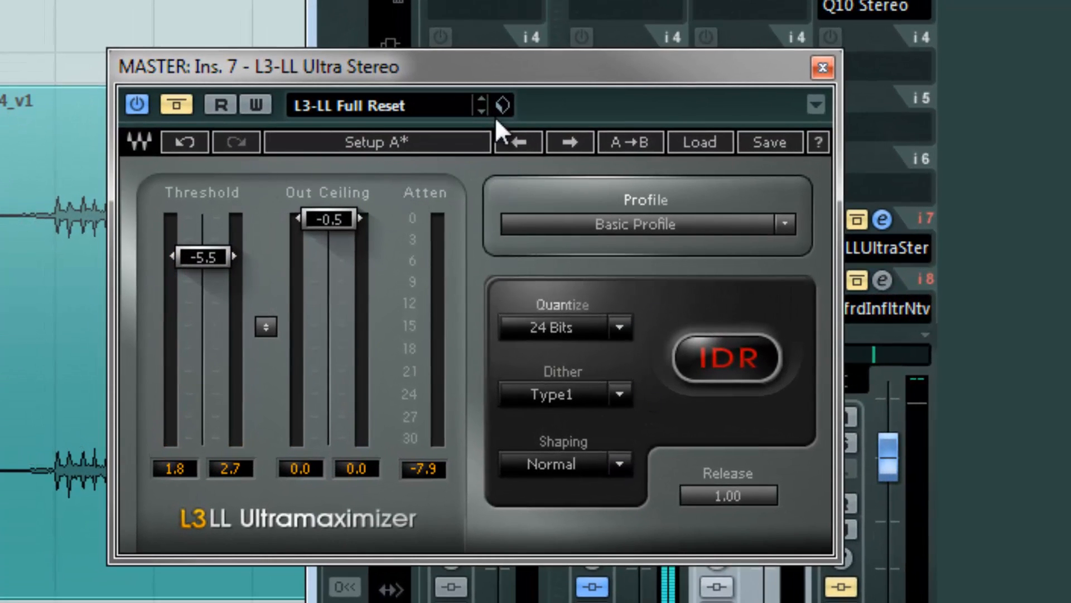
pyautogui.click(820, 70)
pyautogui.click(868, 245)
pyautogui.moveTo(236, 258); pyautogui.dragTo(205, 187)
pyautogui.click(829, 72)
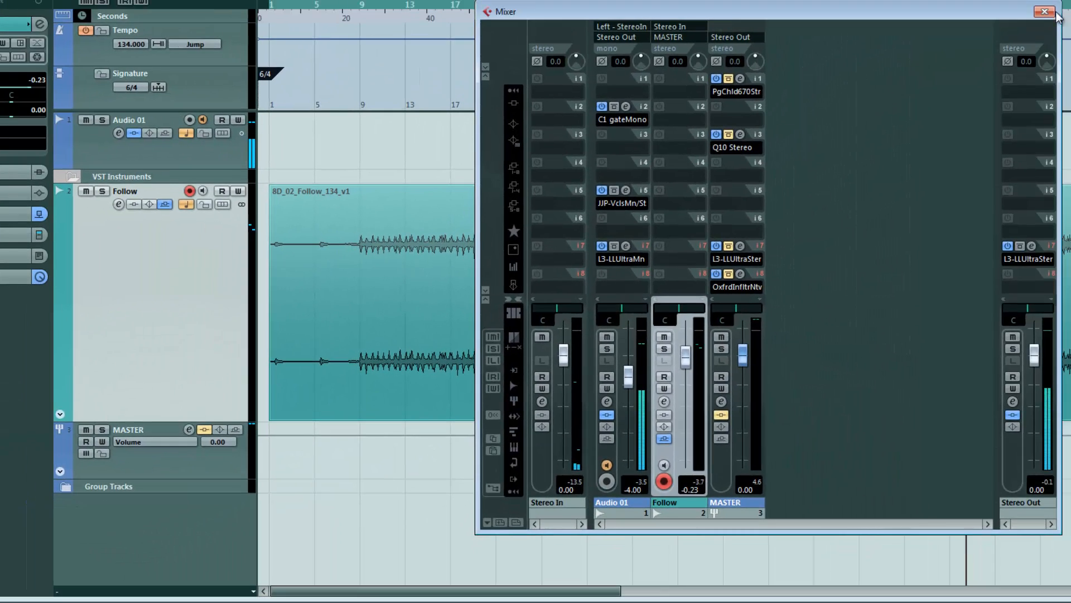
pyautogui.press('F3')
pyautogui.press('F3')
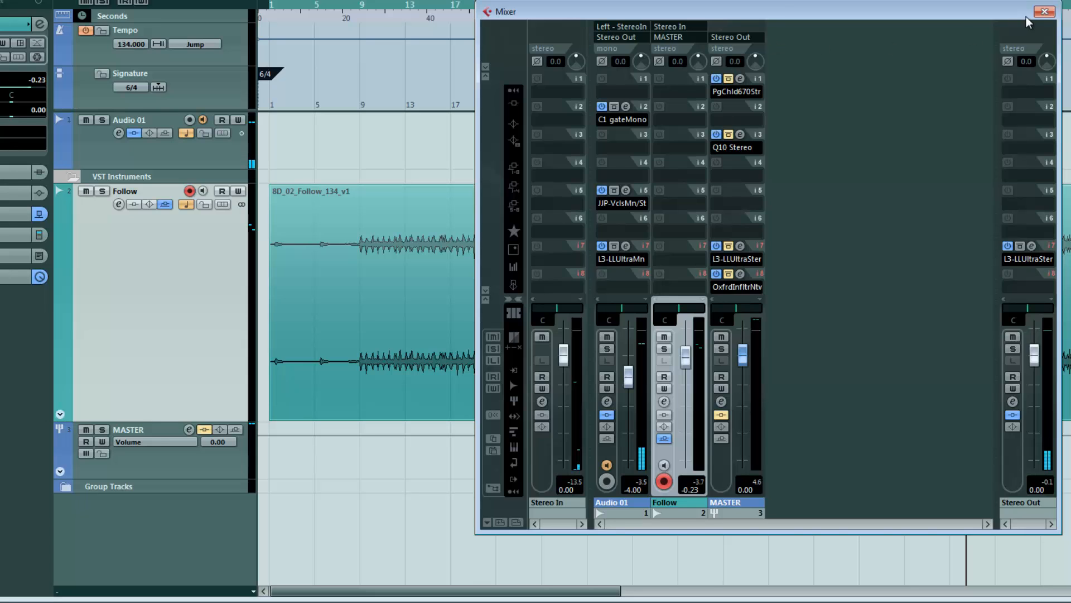
pyautogui.press('F3')
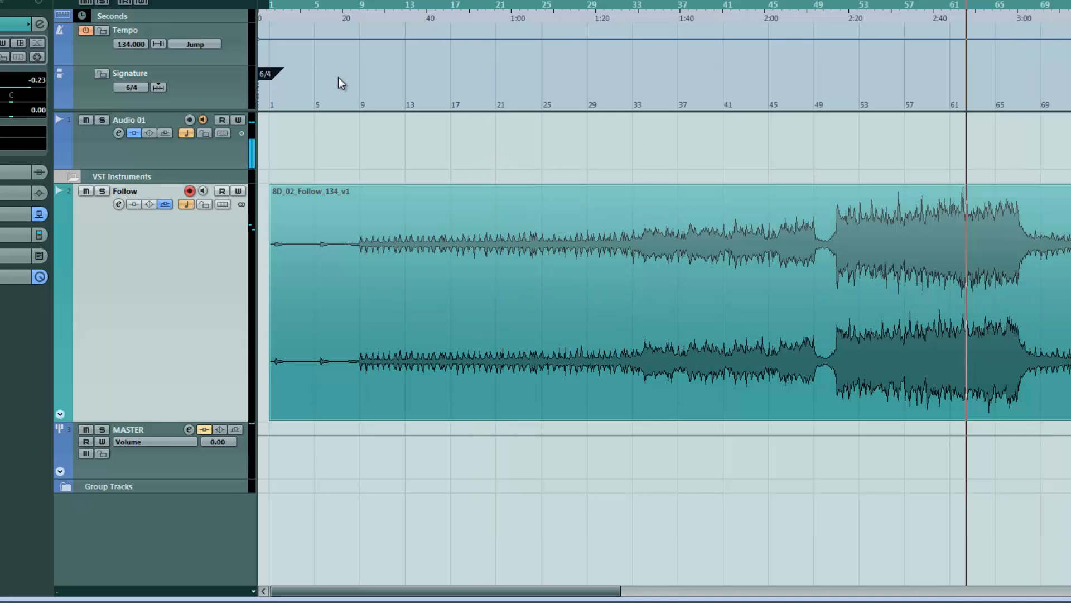
# Place the playback cursor just before the loud section of the song and start playback
pyautogui.click(357, 7)
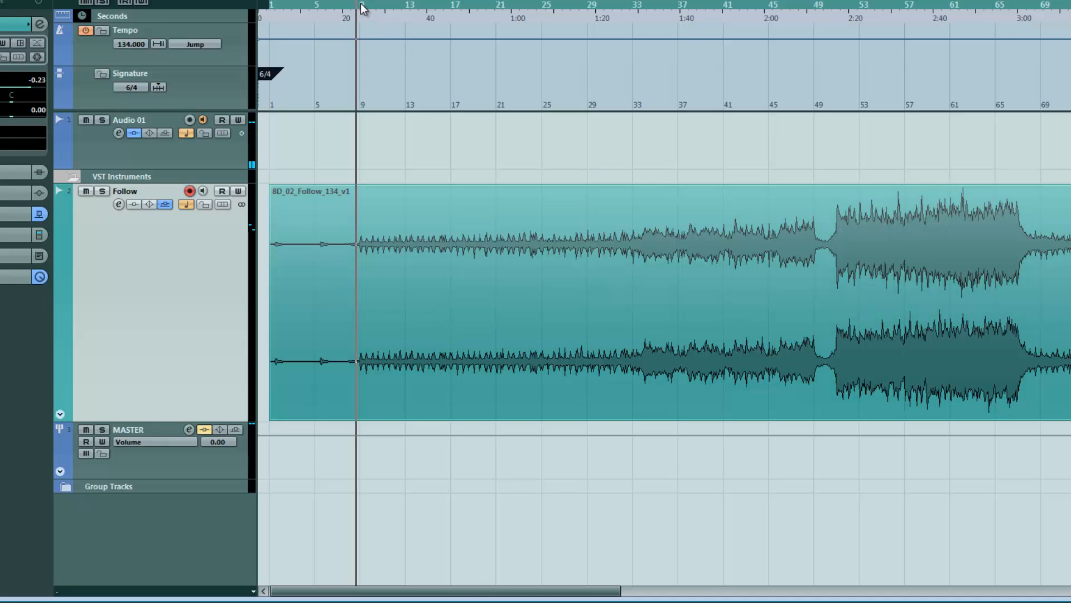
pyautogui.moveTo(361, 8); pyautogui.dragTo(352, 6)
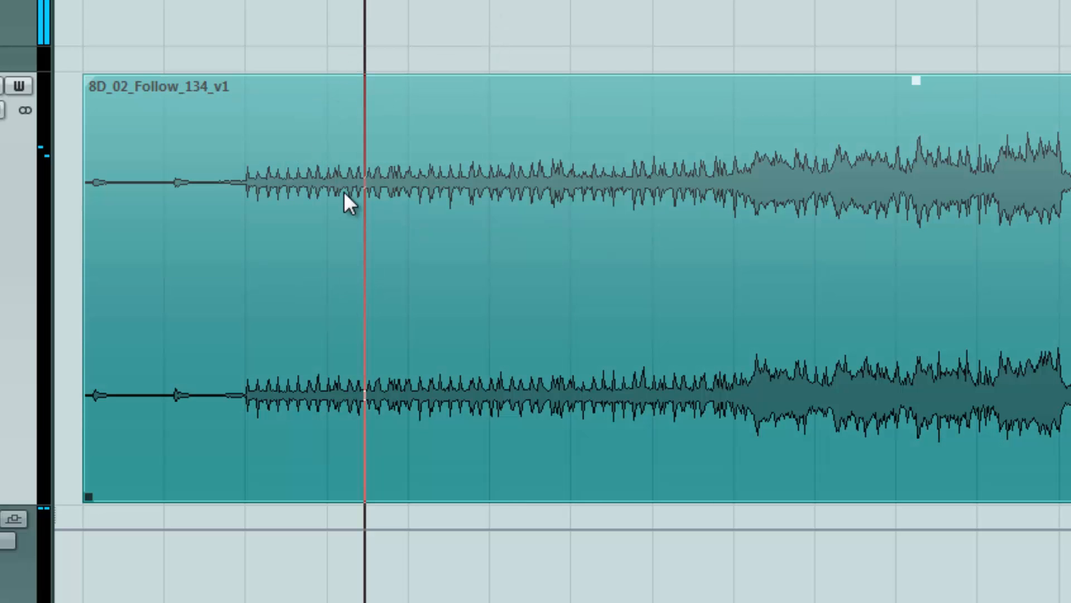
pyautogui.click(499, 1)
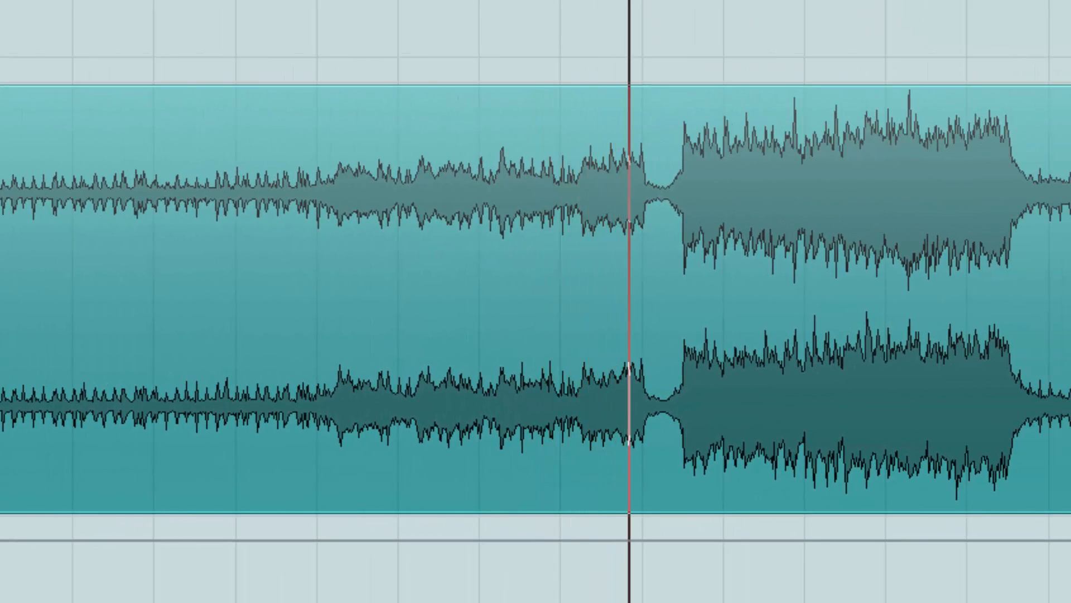
pyautogui.moveTo(630, 1); pyautogui.dragTo(621, 1)
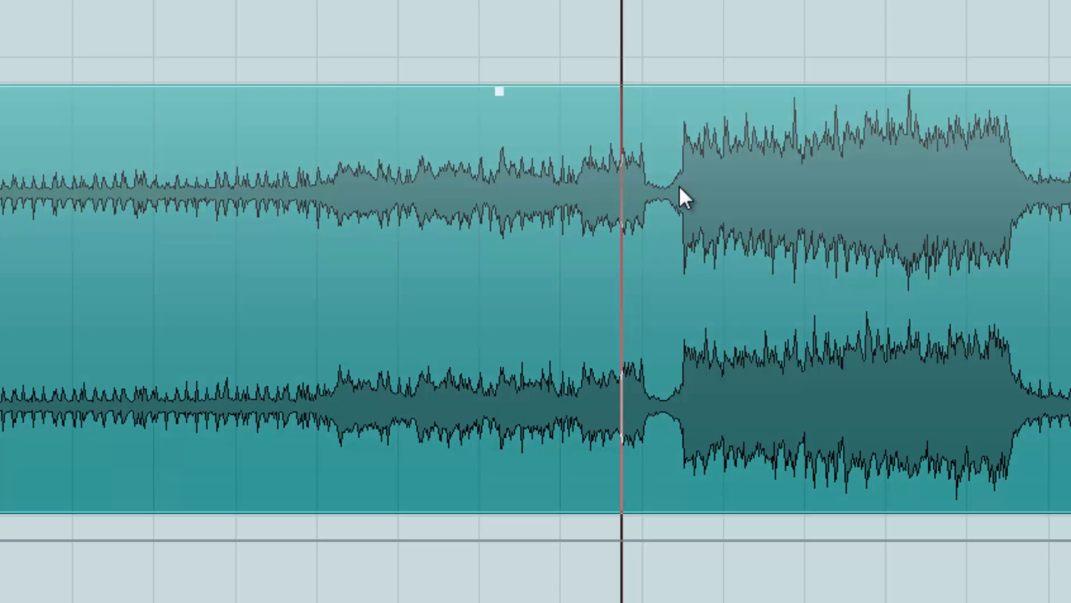
pyautogui.press('space')
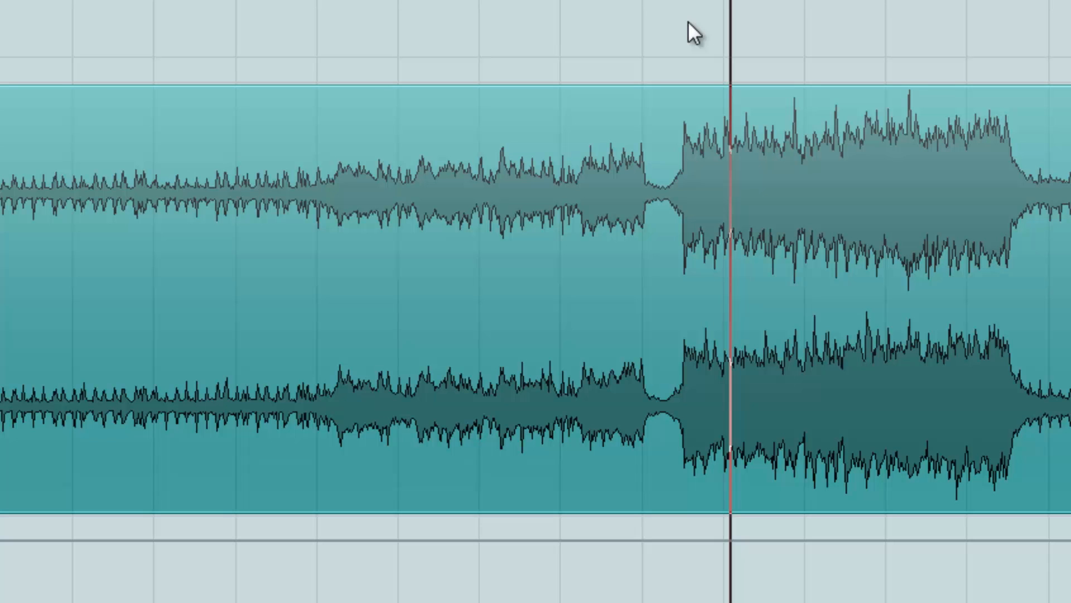
# Split the audio event at bar 51, where the loud section begins
pyautogui.press('alt')
pyautogui.press('alt')
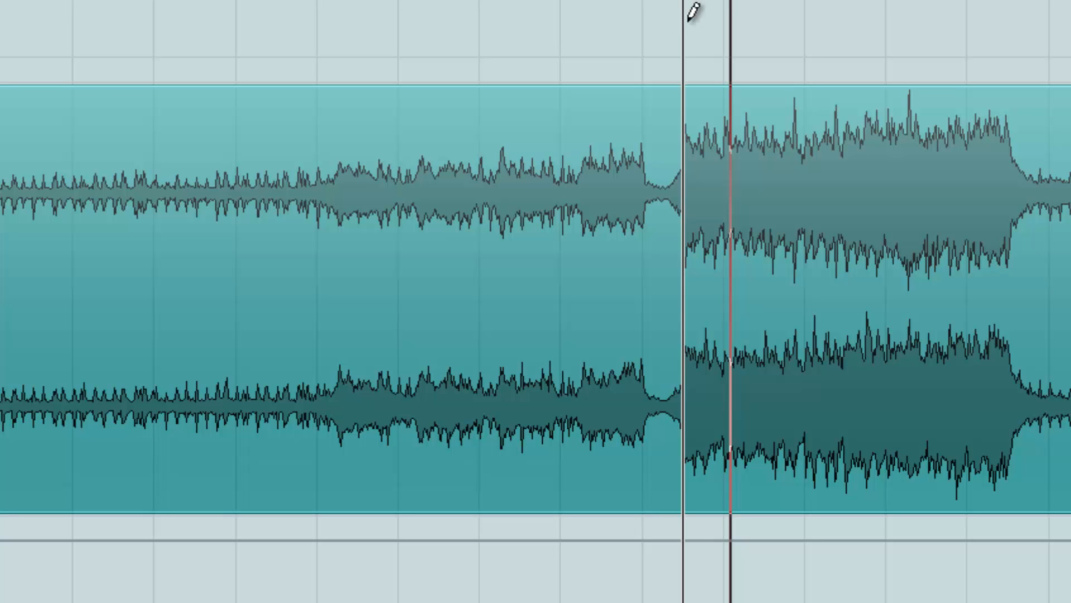
pyautogui.press('h')
pyautogui.press('h')
pyautogui.press('h')
pyautogui.press('h')
pyautogui.press('h')
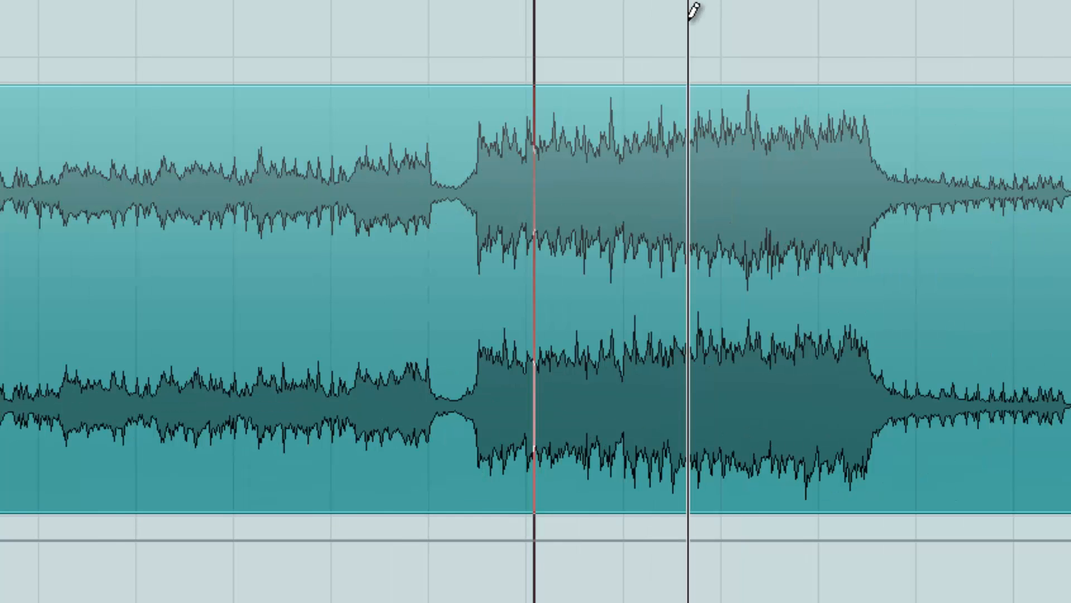
pyautogui.press('g')
pyautogui.press('g')
pyautogui.press('g')
pyautogui.press('g')
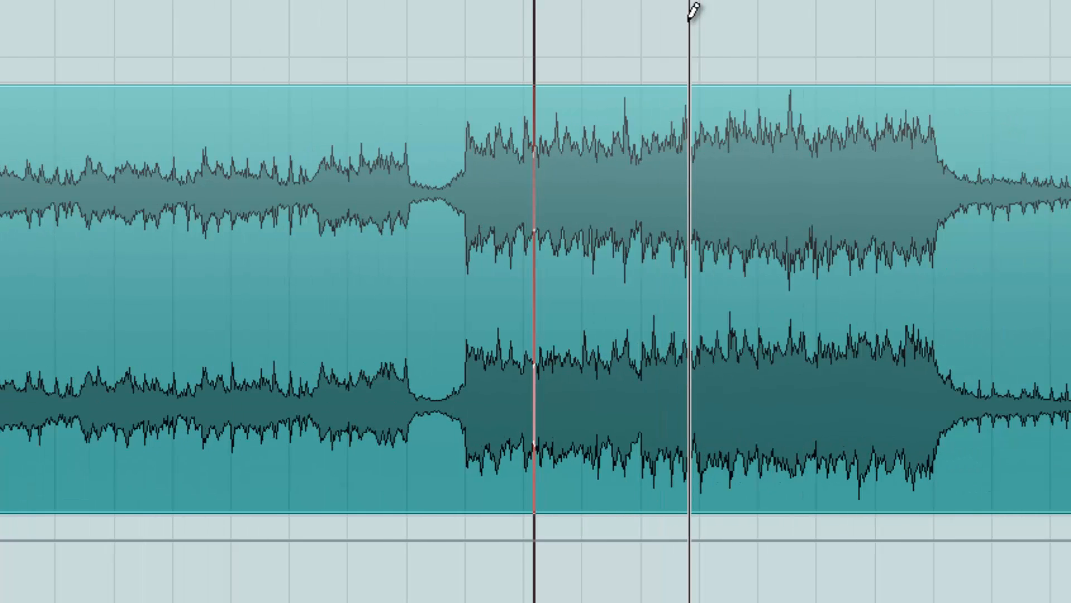
pyautogui.press('h')
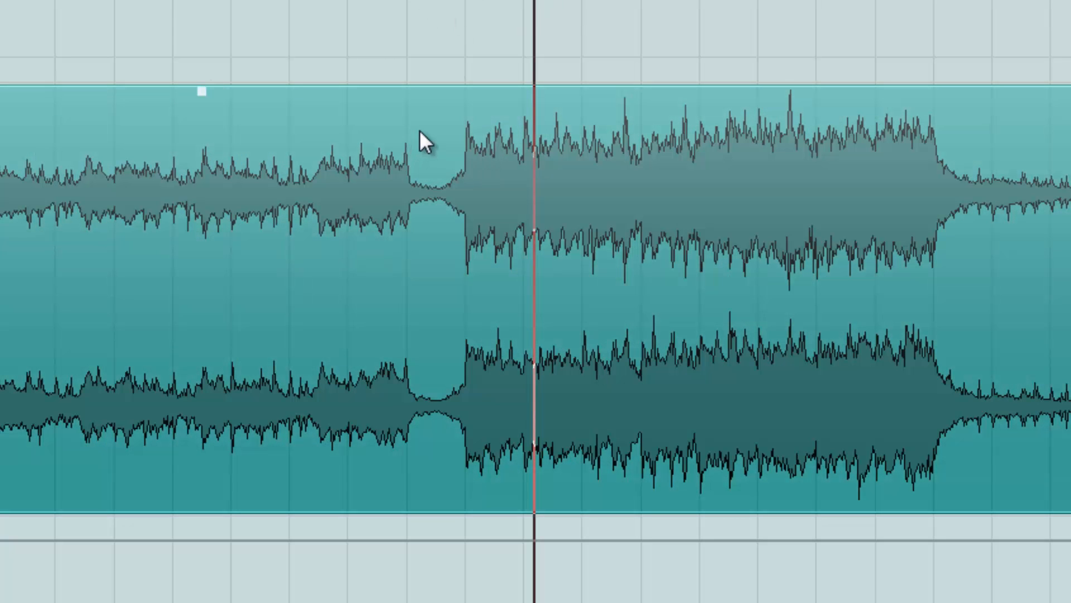
pyautogui.keyDown('alt'); pyautogui.click(468, 176); pyautogui.keyUp('alt')
# Lower the volume of the event after the split with its volume handle
pyautogui.press('h')
pyautogui.press('h')
pyautogui.press('h')
pyautogui.press('h')
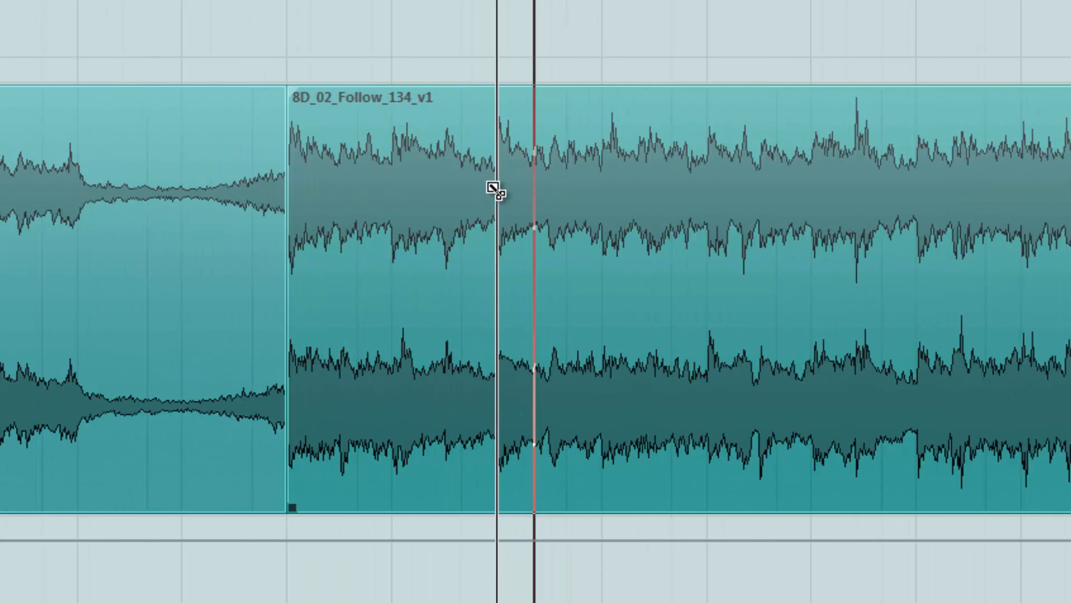
pyautogui.hscroll(6, 498, 232)
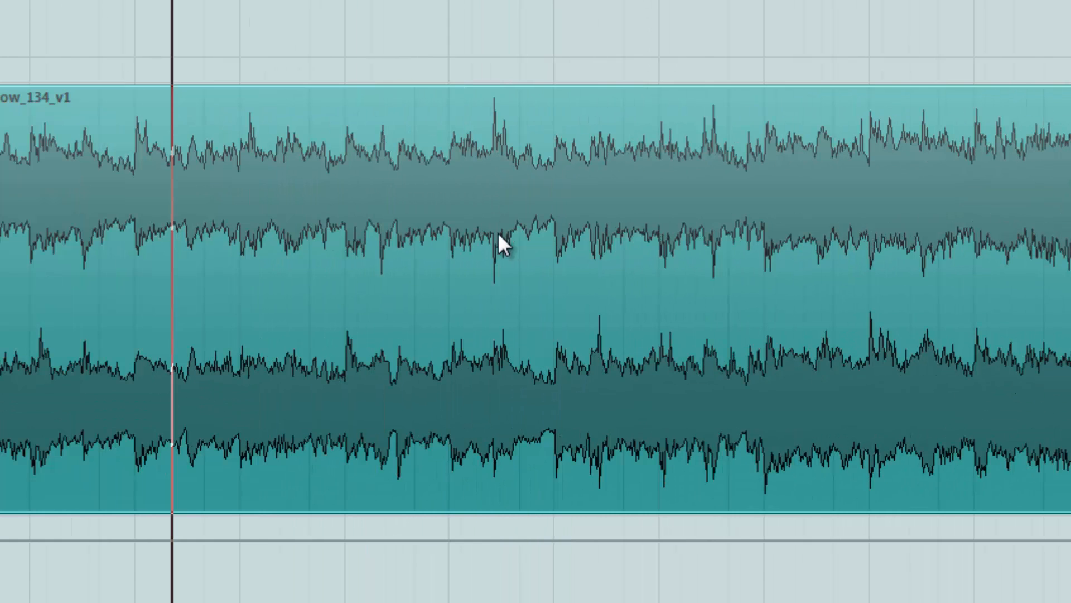
pyautogui.press('g')
pyautogui.press('g')
pyautogui.press('g')
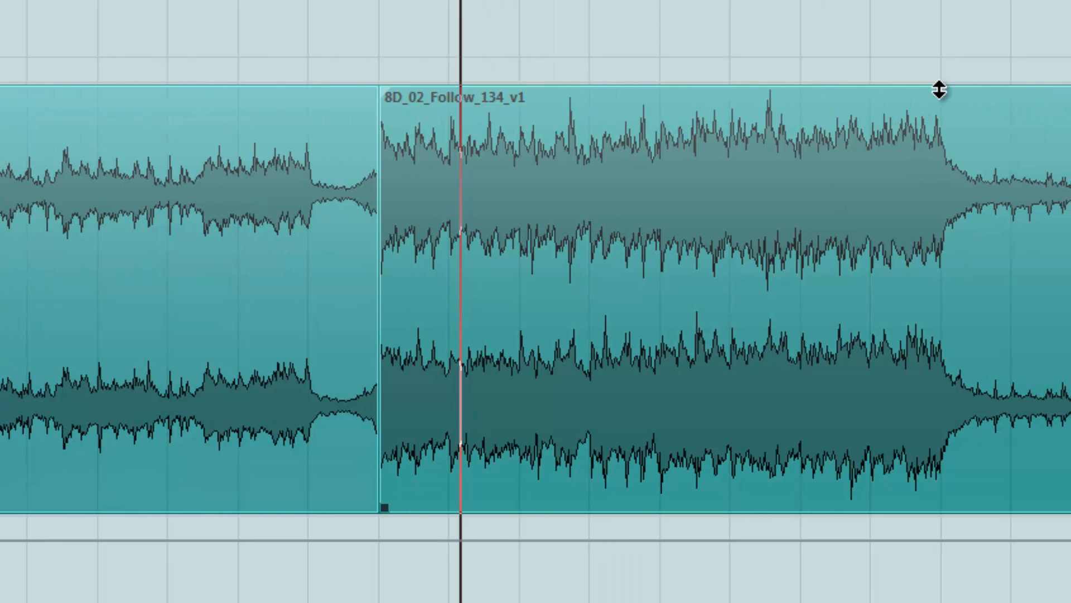
pyautogui.moveTo(1013, 89); pyautogui.dragTo(1015, 109)
pyautogui.moveTo(815, 109); pyautogui.dragTo(819, 174)
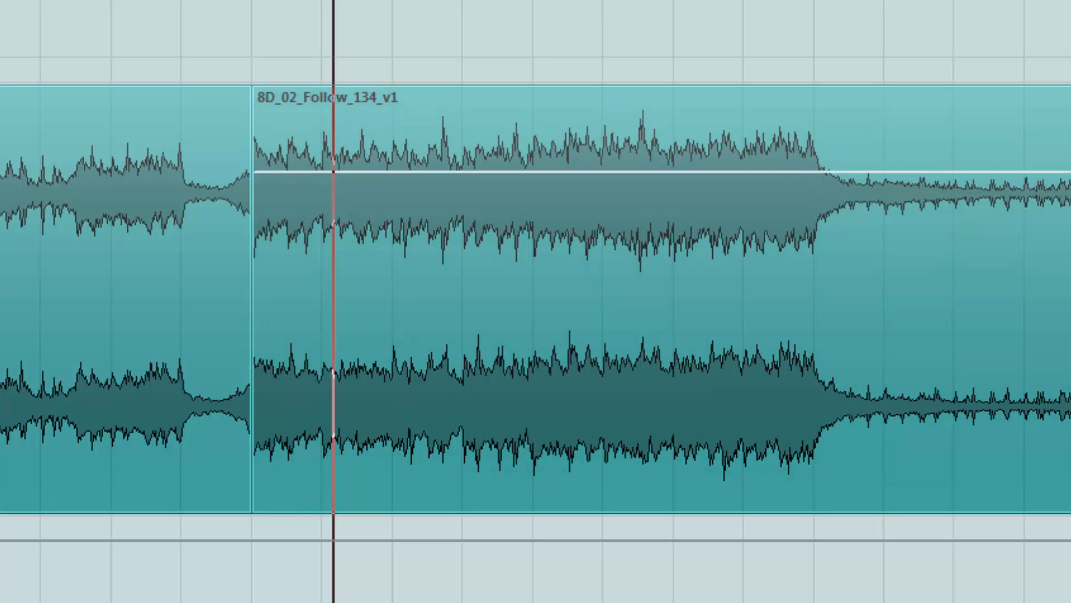
# Play back from just before the split to hear the level change between the events
pyautogui.click(122, 2)
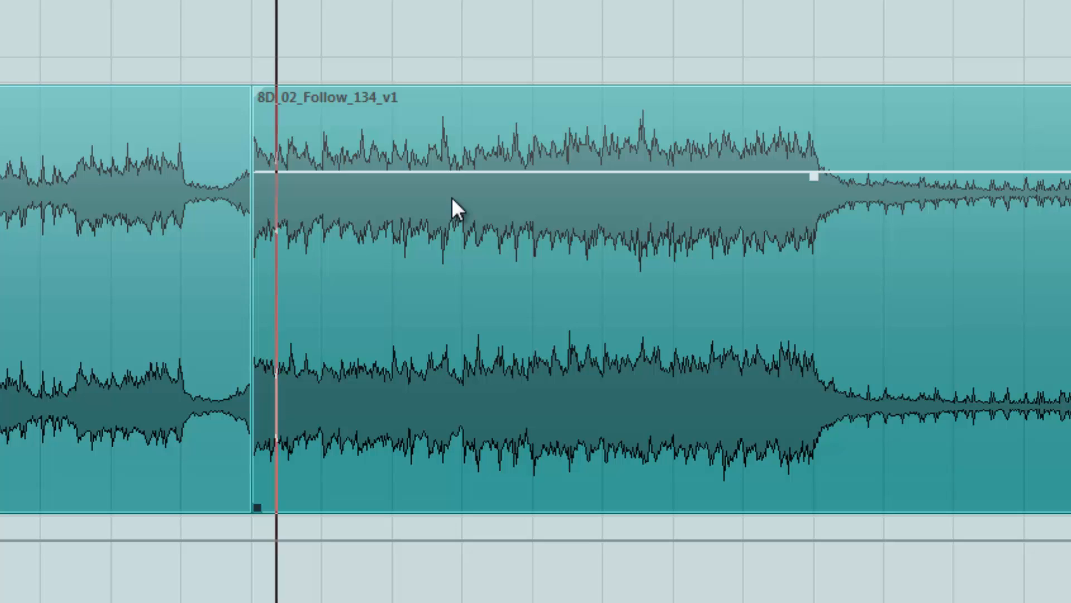
pyautogui.press('space')
pyautogui.scroll(4, 451, 197)
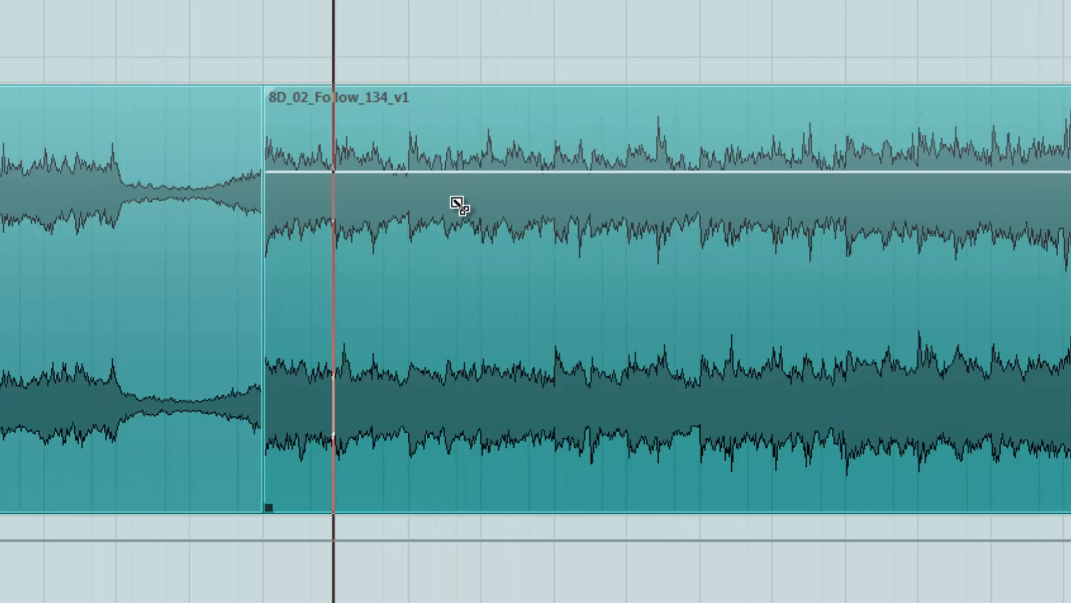
pyautogui.press('g')
pyautogui.press('g')
pyautogui.press('g')
pyautogui.press('g')
pyautogui.press('g')
pyautogui.press('g')
pyautogui.press('g')
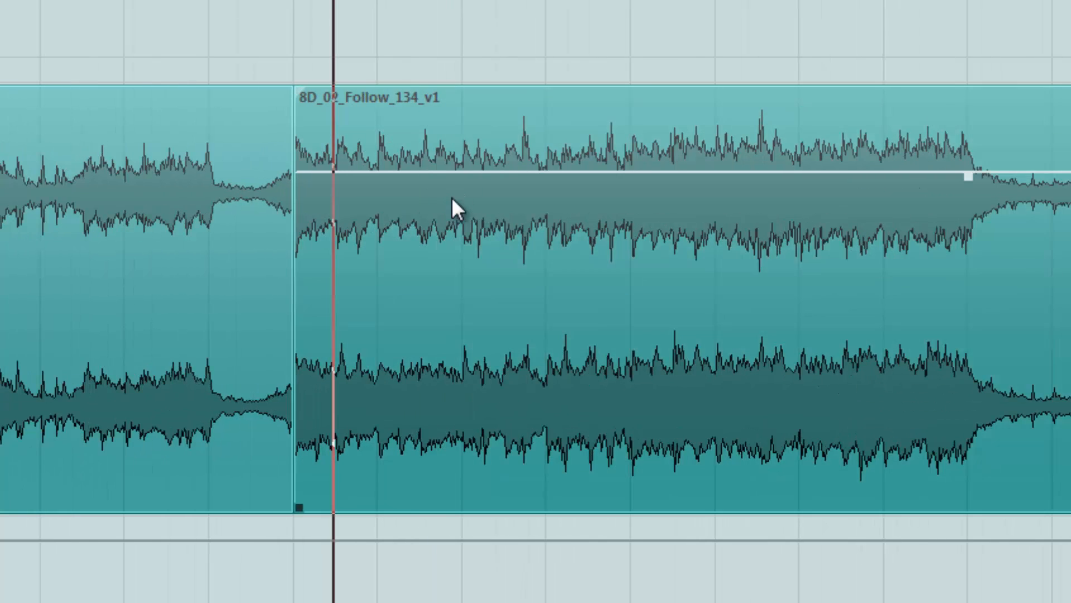
pyautogui.press('g')
pyautogui.press('g')
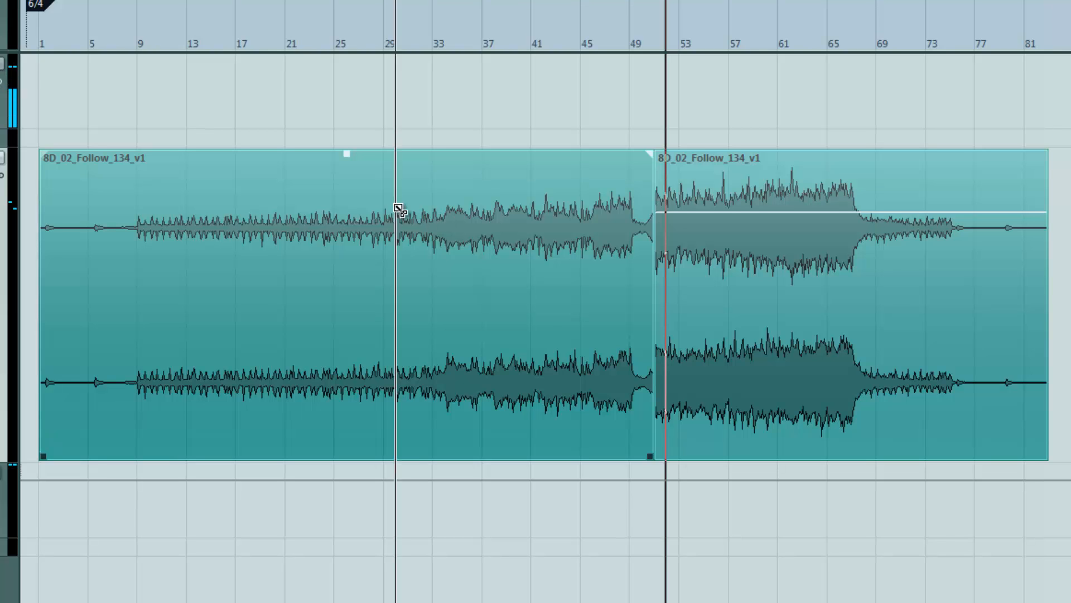
pyautogui.press('h')
pyautogui.press('h')
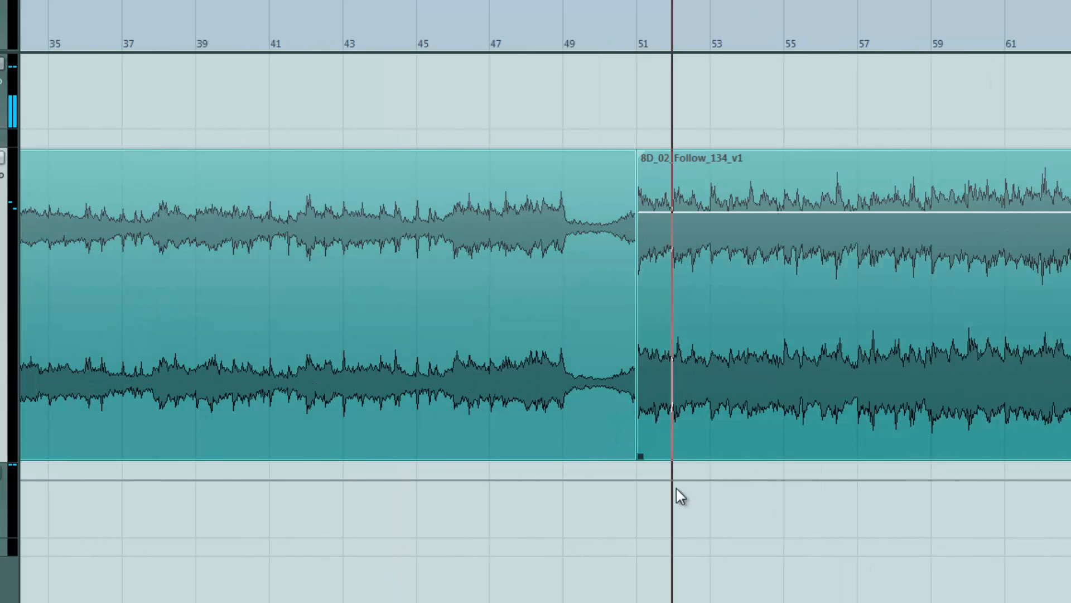
# Select the events and replay the passage around the split at bar 51
pyautogui.moveTo(667, 480); pyautogui.dragTo(618, 405)
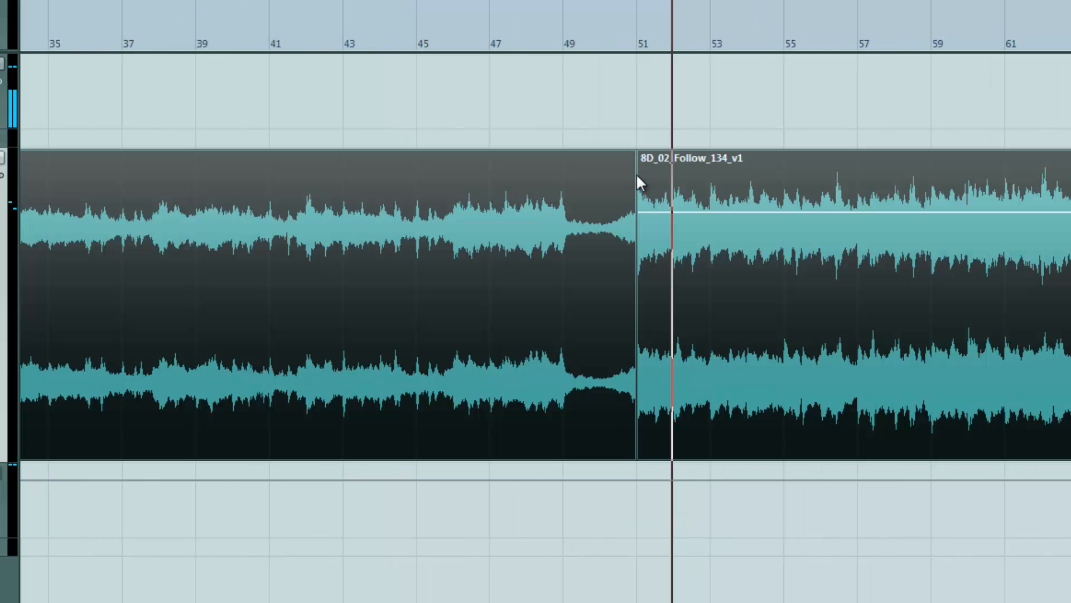
pyautogui.press('KP_Subtract')
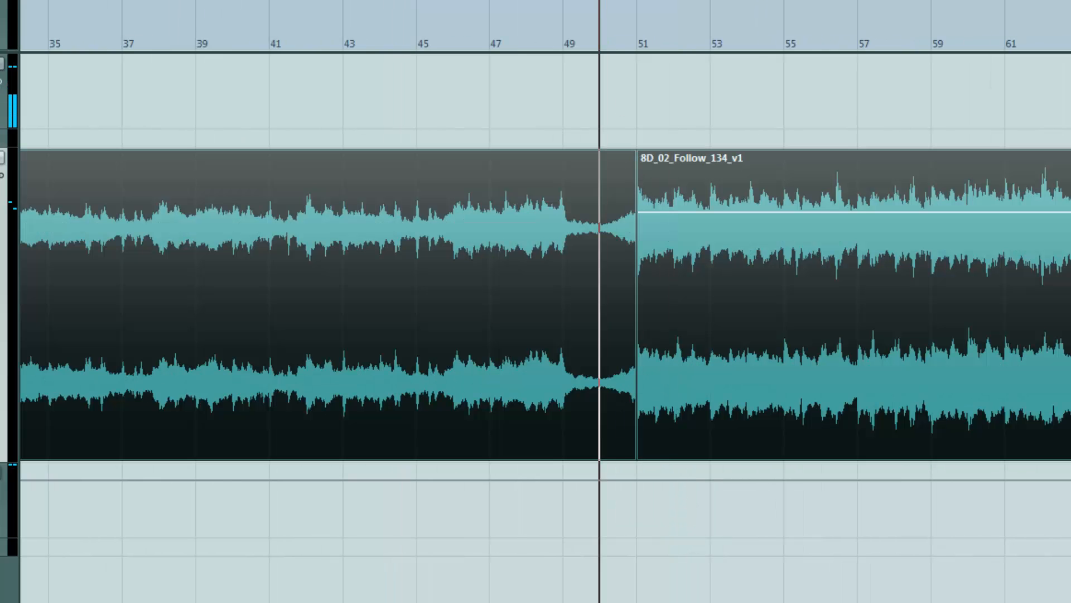
pyautogui.click(633, 105)
pyautogui.press('h')
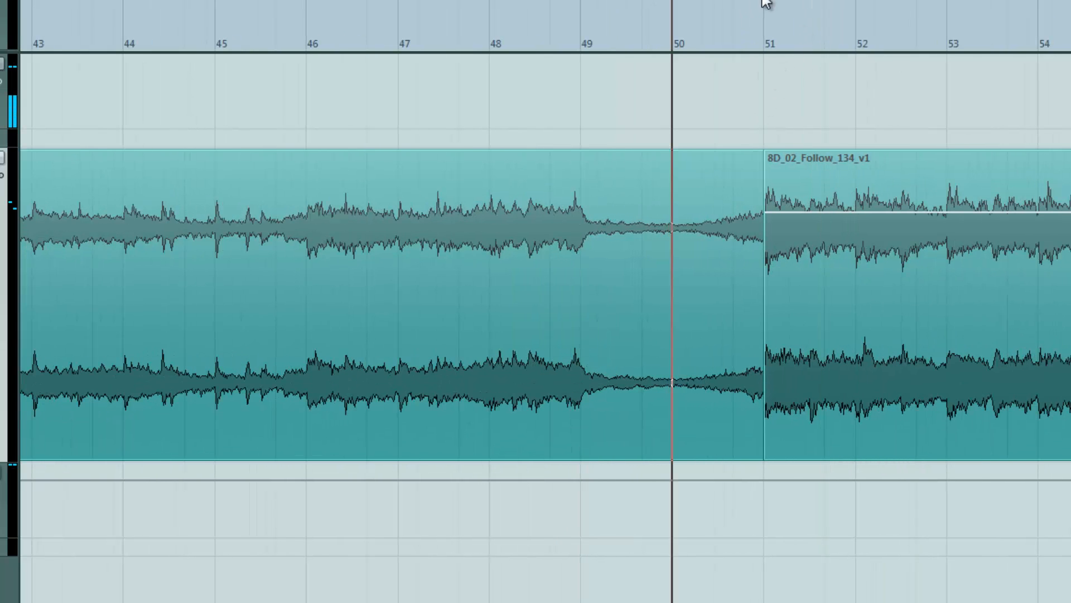
pyautogui.press('space')
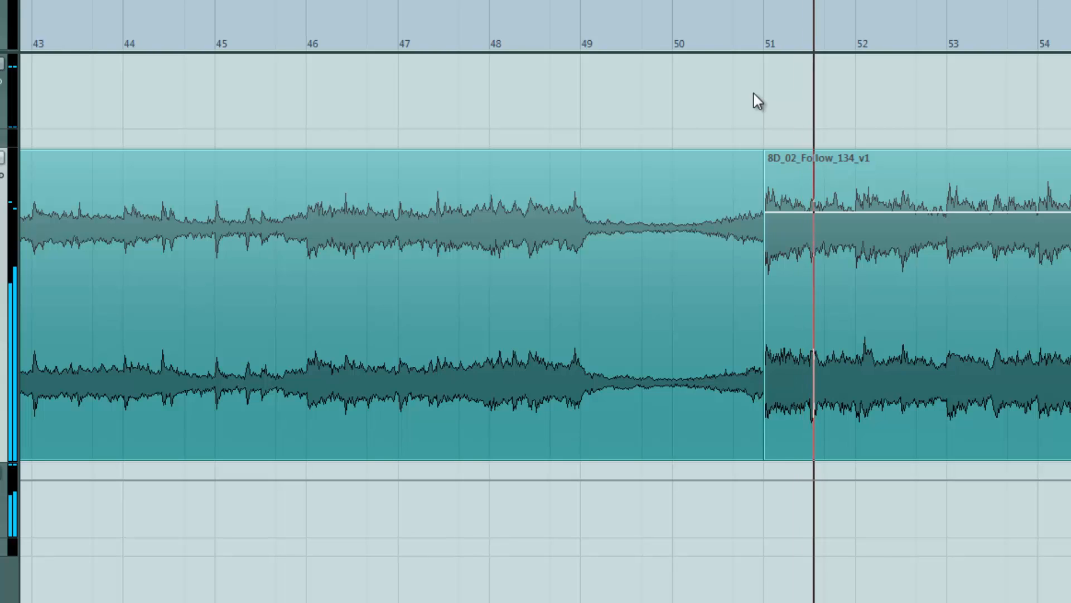
pyautogui.press('w')
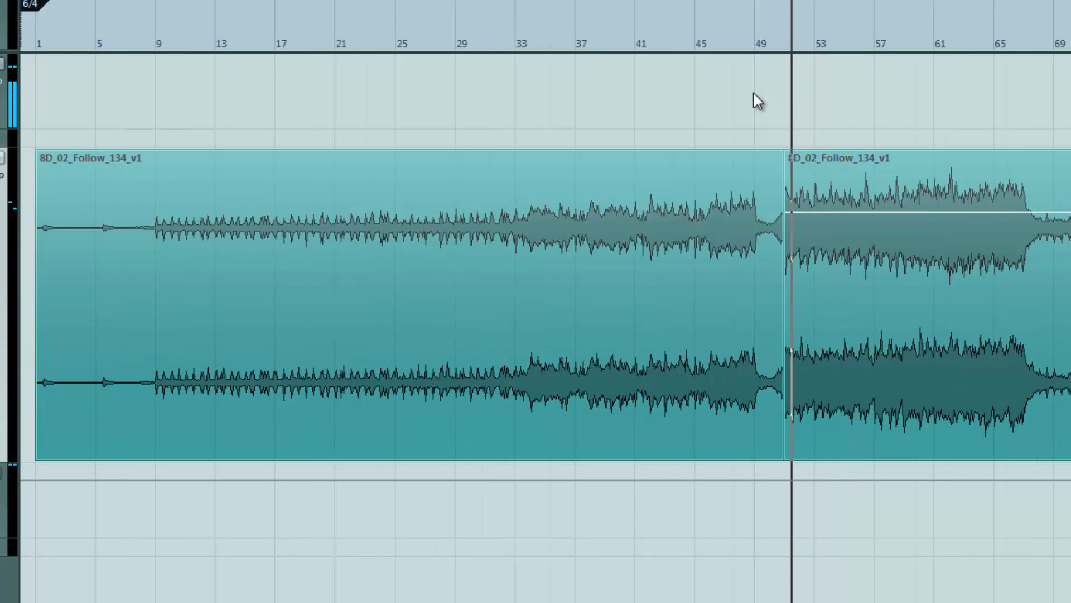
# Open the PuigChild 670 compressor on the master bus and load its Full Reset preset
pyautogui.press('F3')
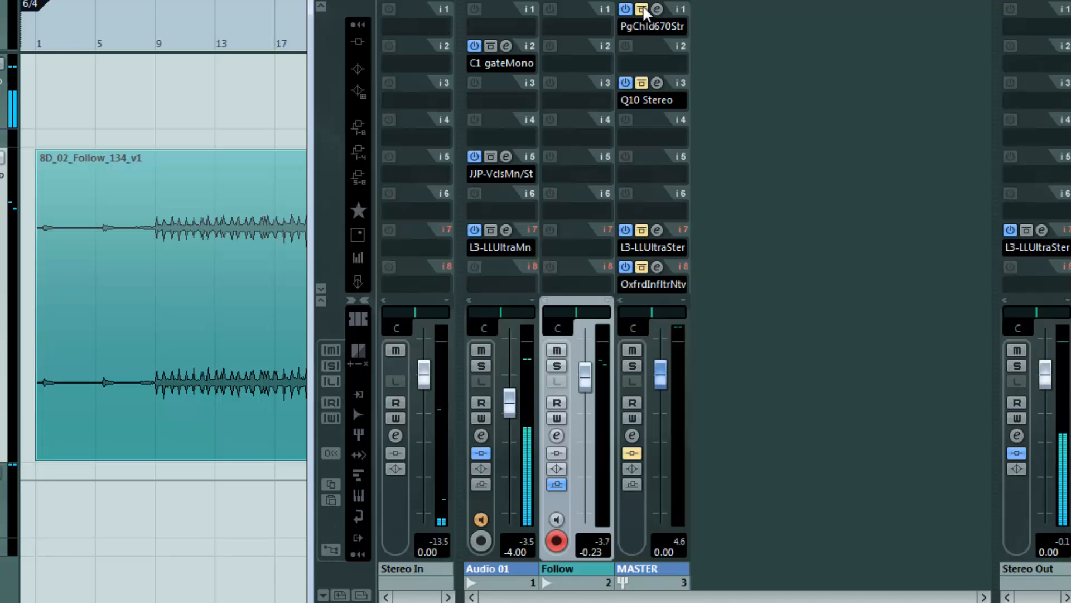
pyautogui.click(652, 25)
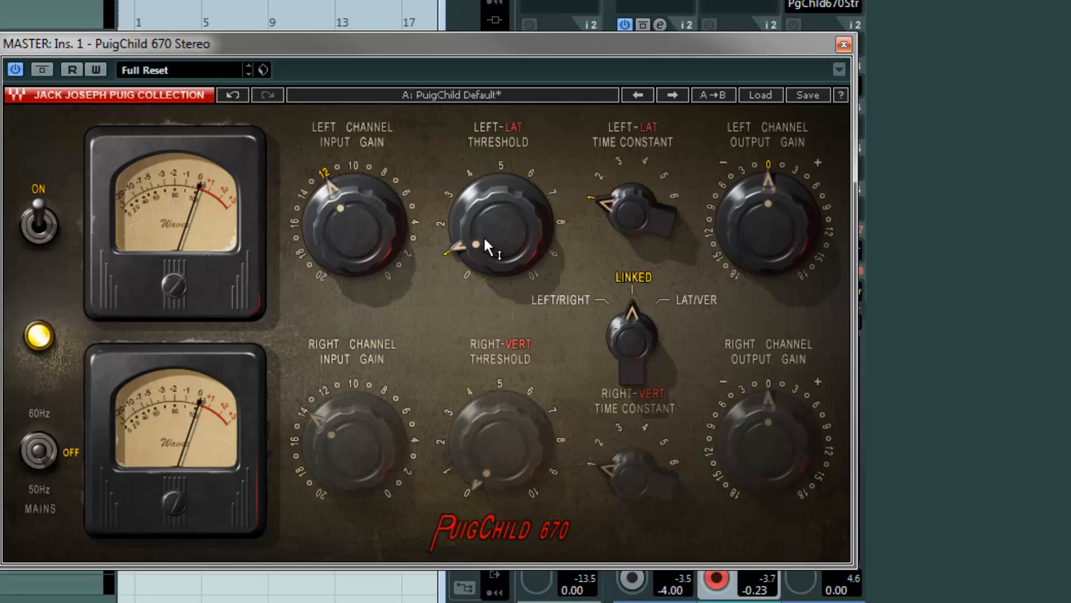
pyautogui.moveTo(484, 239)
pyautogui.mouseDown()
pyautogui.moveTo(481, 203)
pyautogui.moveTo(490, 241)
pyautogui.mouseUp()
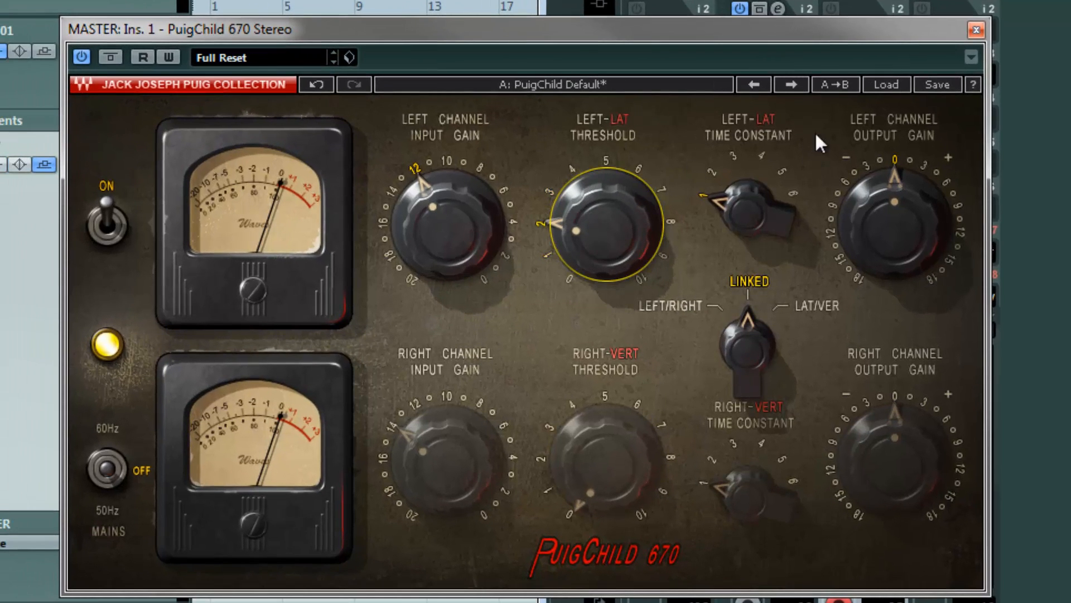
pyautogui.click(891, 85)
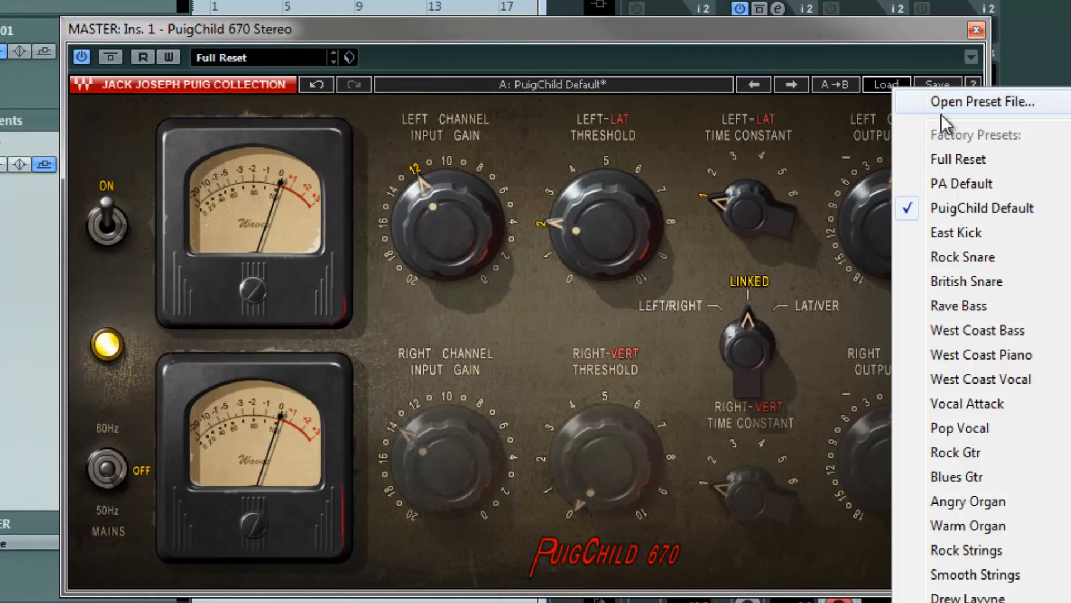
pyautogui.click(953, 159)
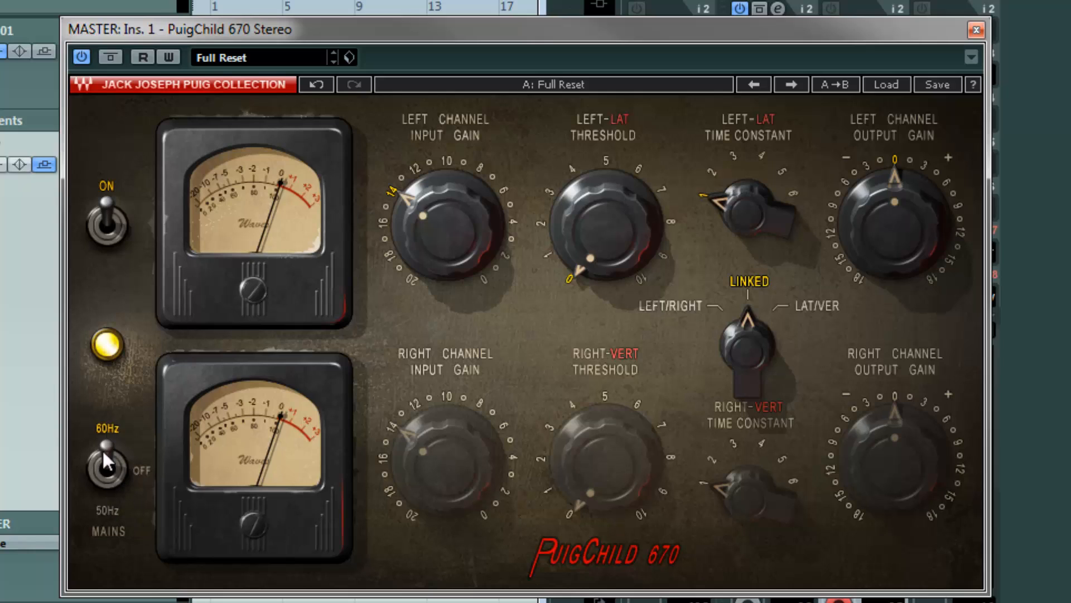
pyautogui.click(107, 467)
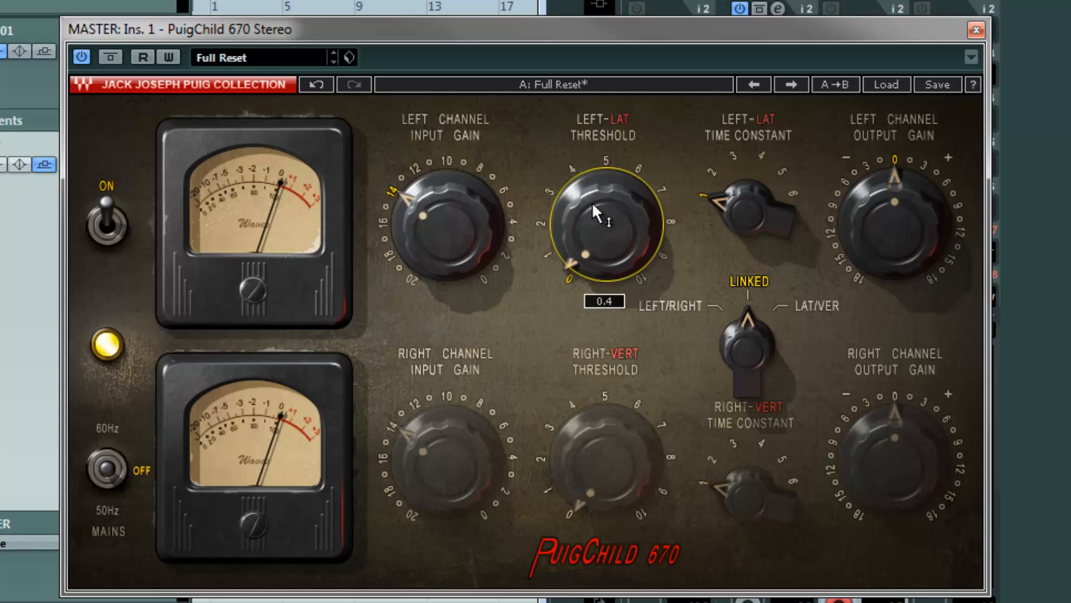
# Raise the PuigChild's left-lat threshold to 2
pyautogui.moveTo(598, 210); pyautogui.dragTo(591, 168)
pyautogui.moveTo(612, 239); pyautogui.dragTo(601, 181)
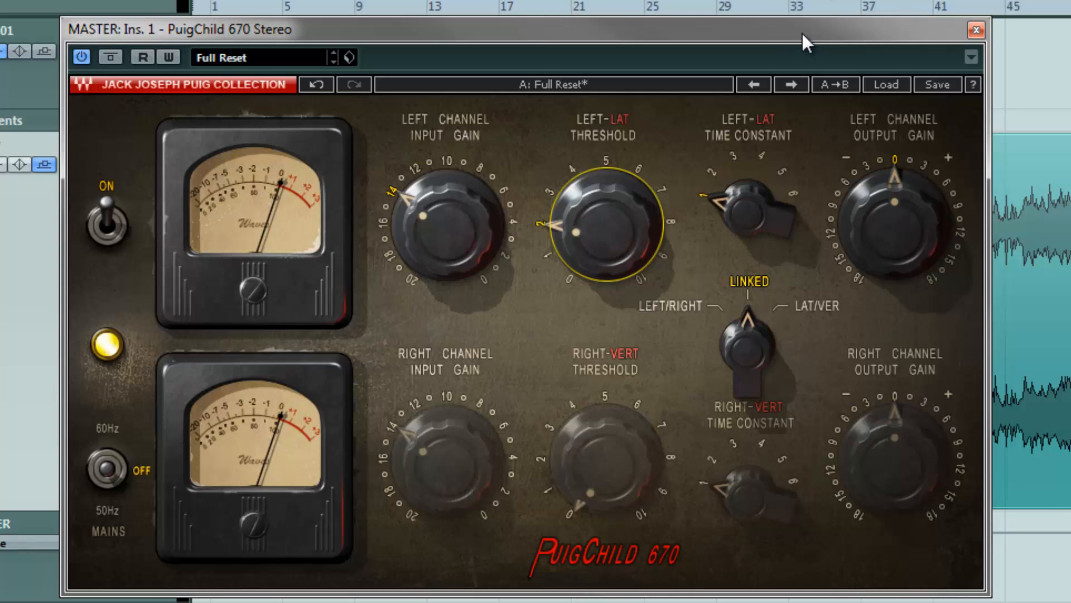
pyautogui.moveTo(802, 34); pyautogui.dragTo(468, 35)
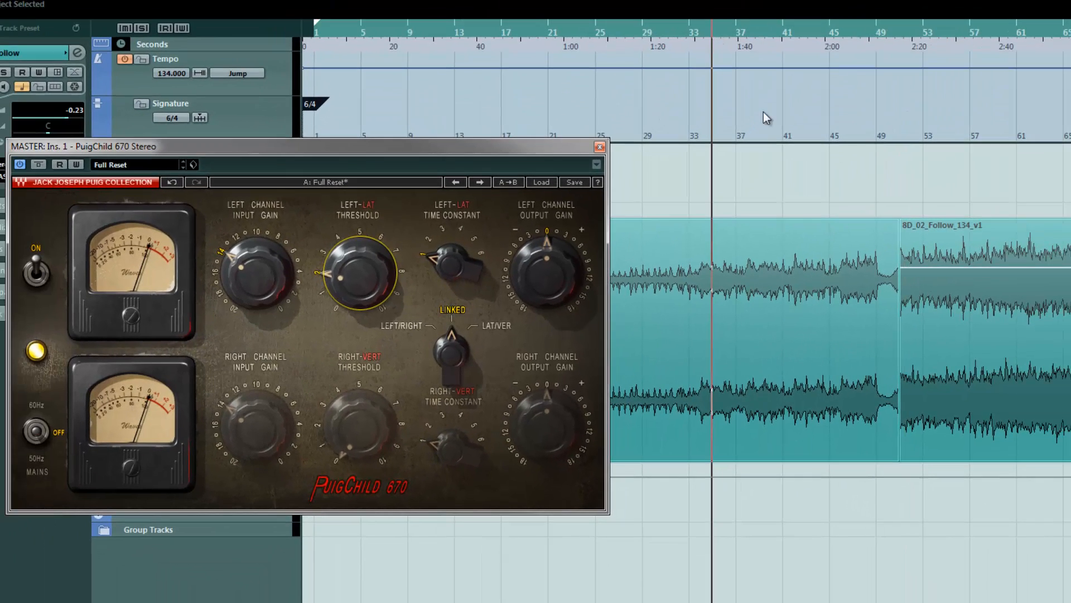
pyautogui.moveTo(518, 147); pyautogui.dragTo(679, 128)
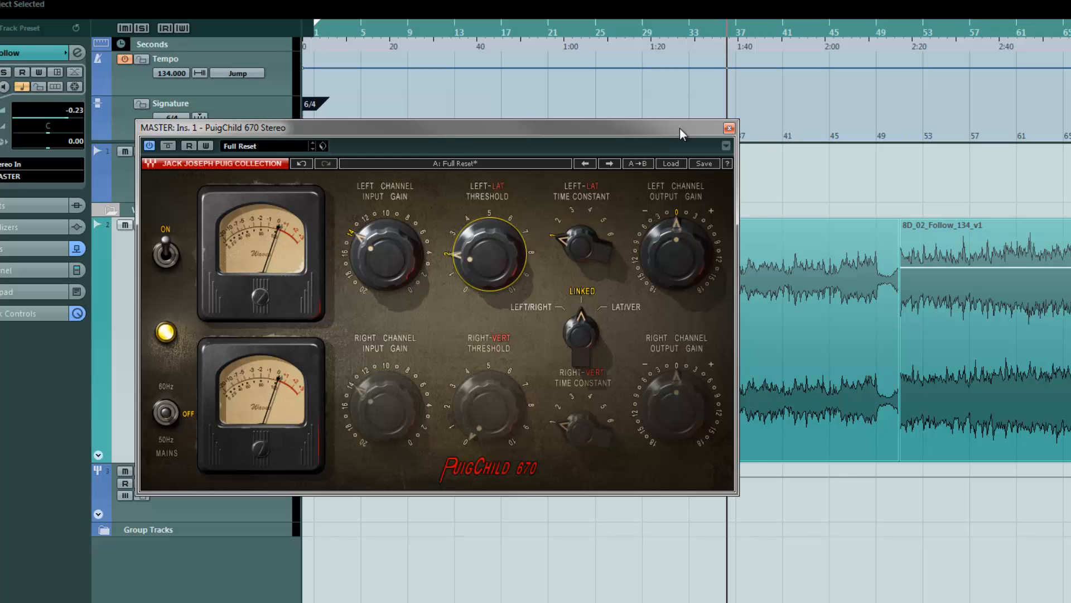
pyautogui.moveTo(680, 129); pyautogui.dragTo(695, 144)
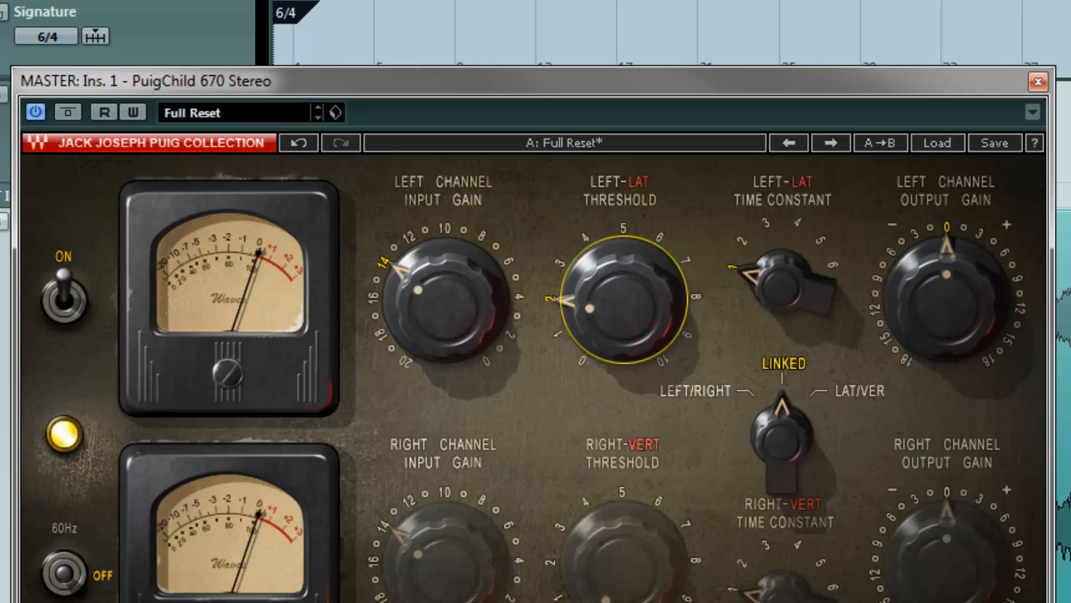
pyautogui.press('g')
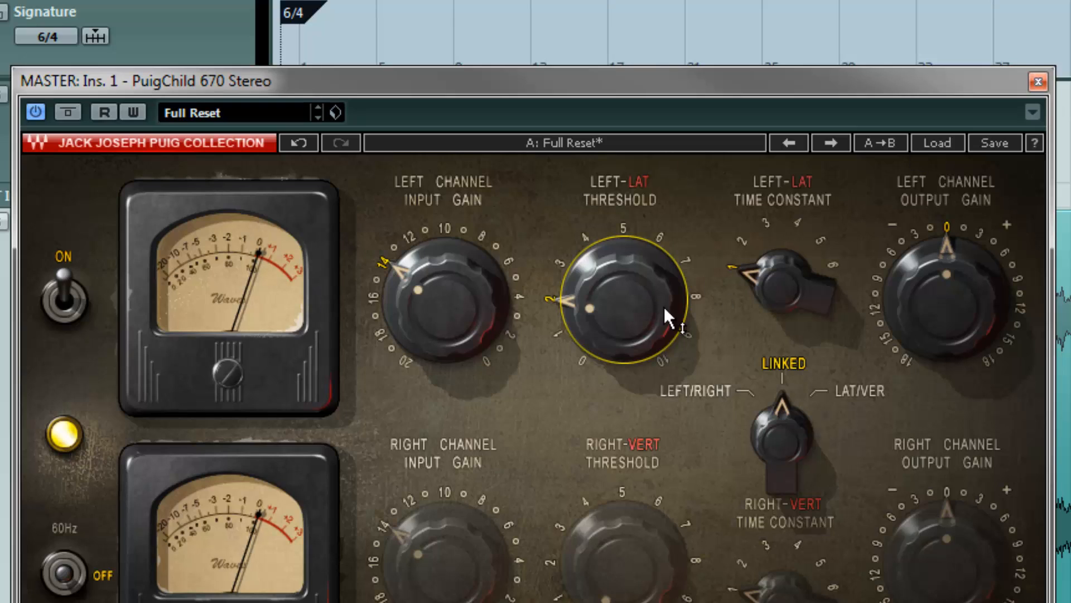
# Set the PuigChild's left channel input gain to 12
pyautogui.moveTo(657, 300)
pyautogui.moveTo(579, 307); pyautogui.dragTo(605, 382)
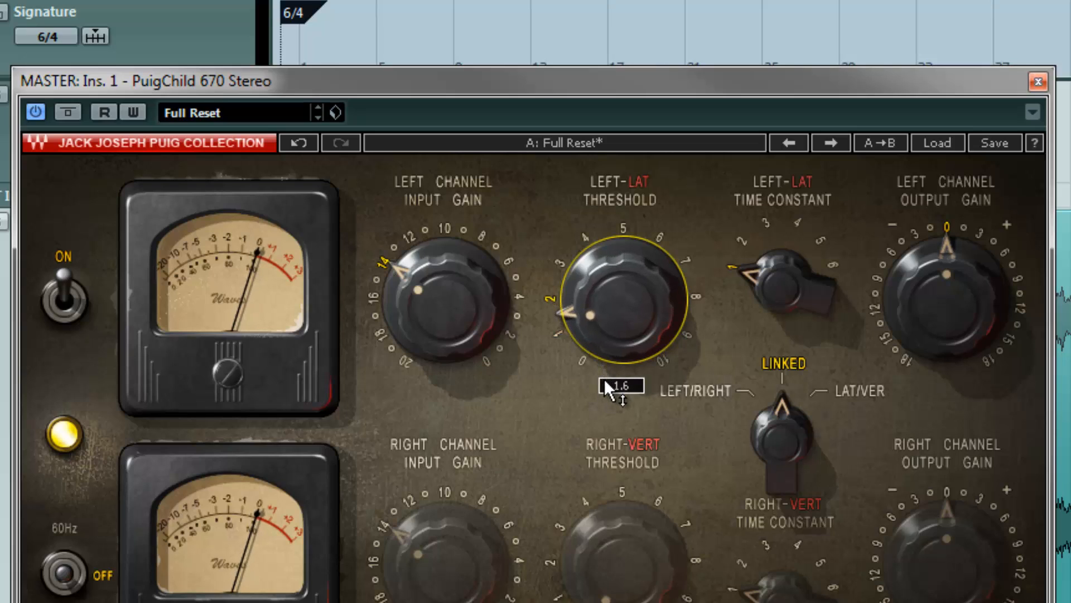
pyautogui.click(408, 232)
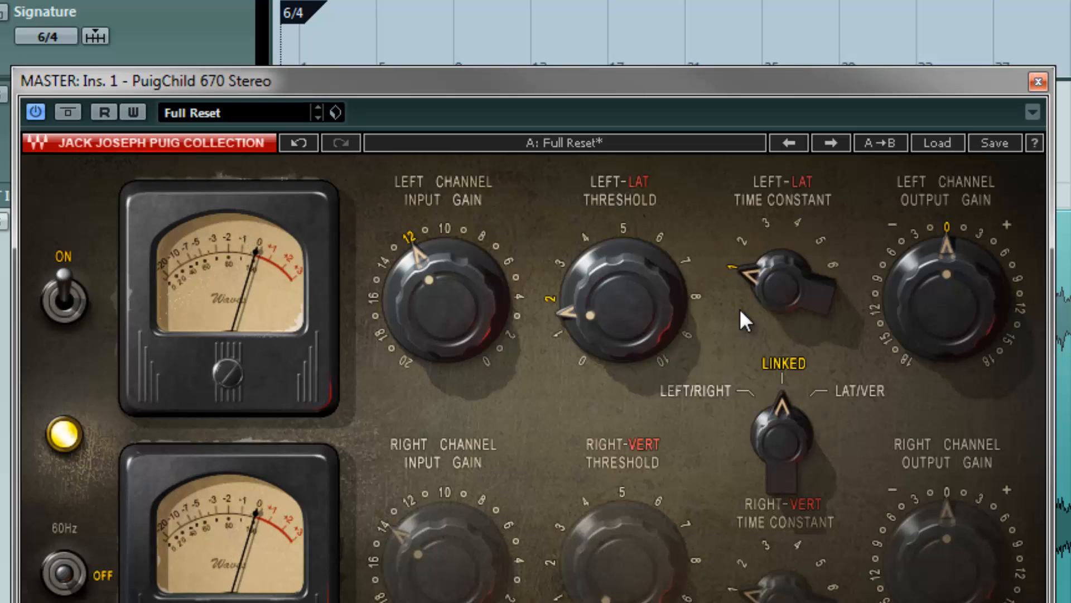
# Fine-tune the PuigChild's threshold to about 1.4
pyautogui.click(605, 315)
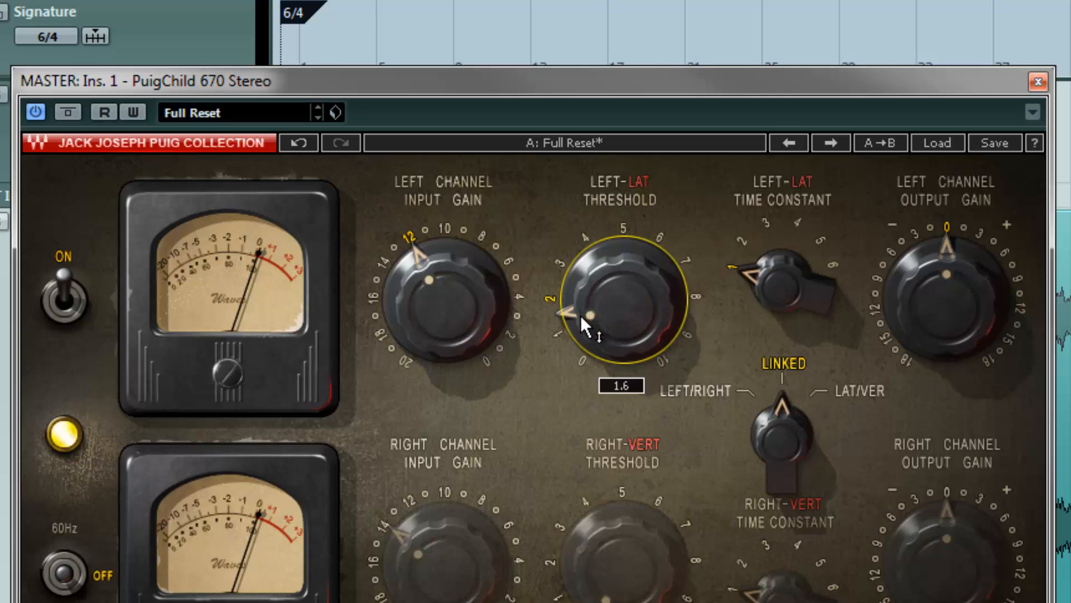
pyautogui.moveTo(582, 314); pyautogui.dragTo(585, 342)
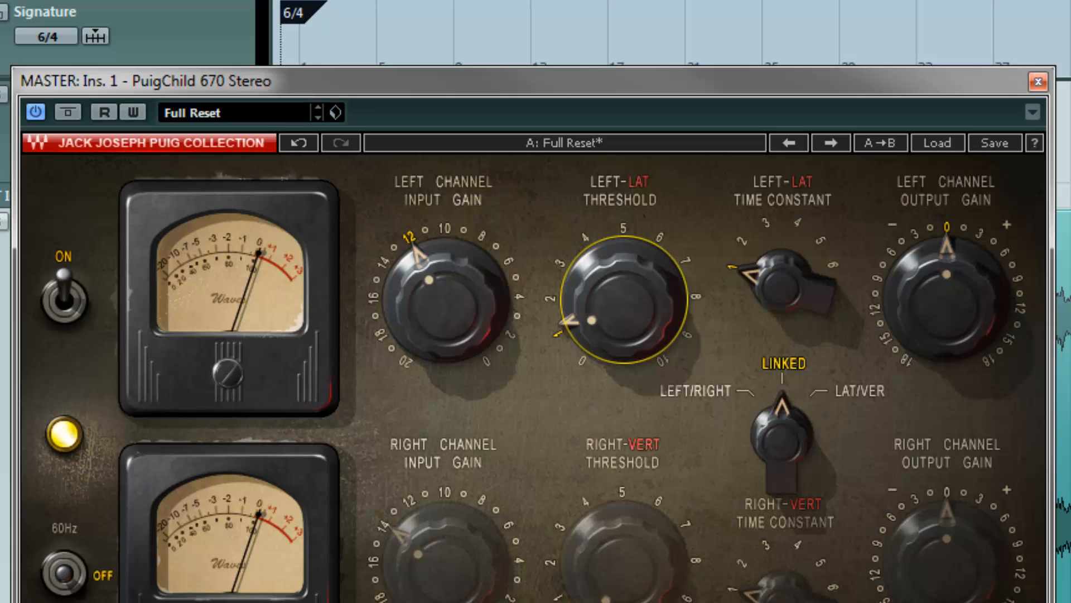
pyautogui.moveTo(589, 315)
pyautogui.moveTo(946, 302)
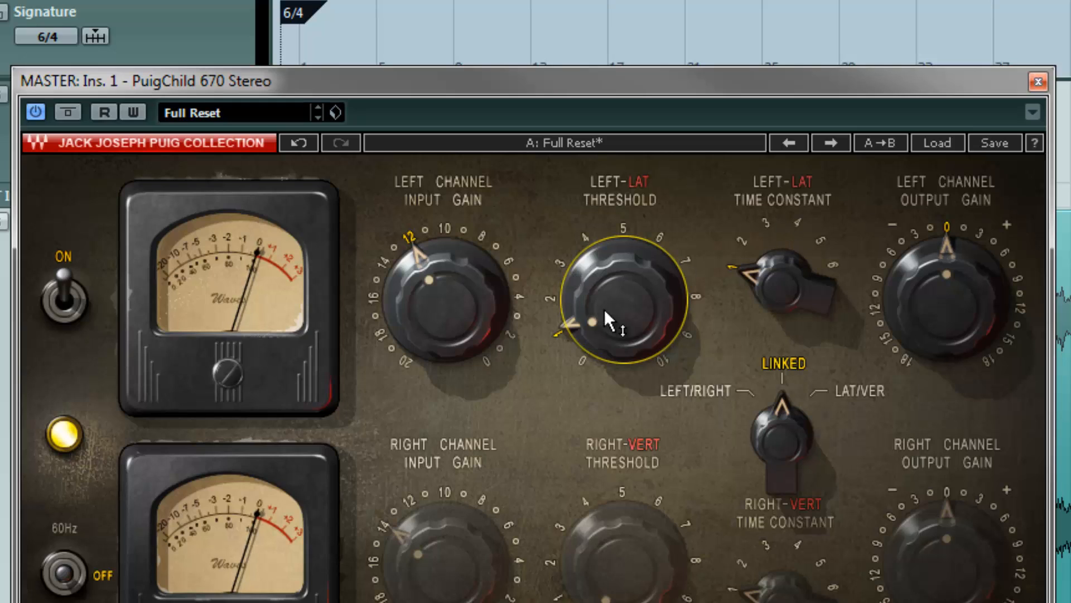
pyautogui.moveTo(604, 309)
pyautogui.mouseDown()
pyautogui.moveTo(608, 319)
pyautogui.moveTo(607, 289)
pyautogui.mouseUp()
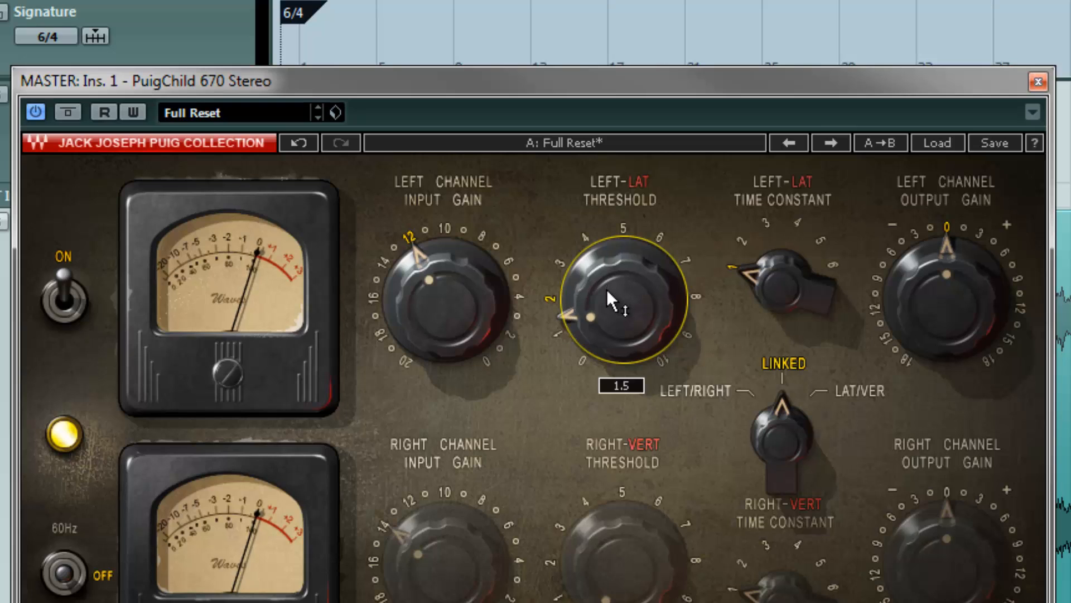
pyautogui.moveTo(612, 334)
pyautogui.mouseDown()
pyautogui.moveTo(609, 300)
pyautogui.moveTo(610, 354)
pyautogui.mouseUp()
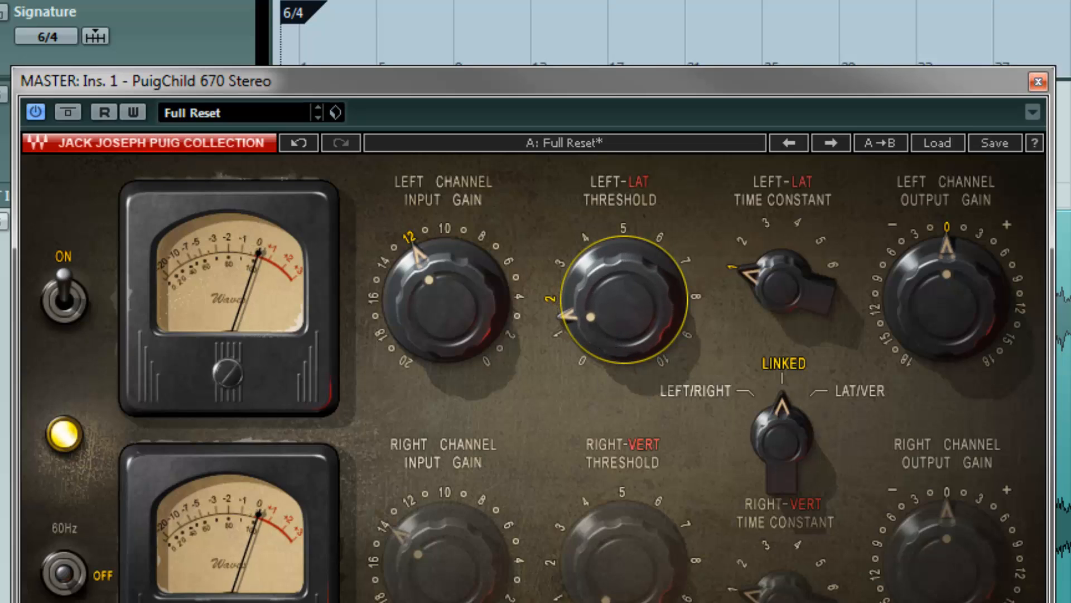
# Toggle the PuigChild's bypass on and off to compare the compressed and uncompressed sound
pyautogui.click(64, 112)
pyautogui.click(62, 109)
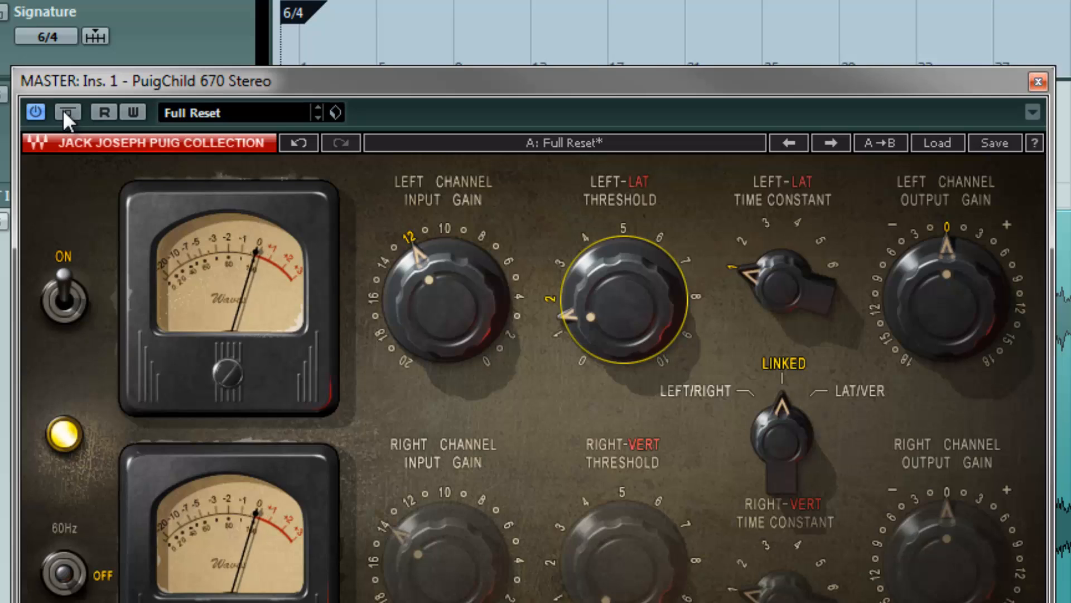
pyautogui.click(63, 109)
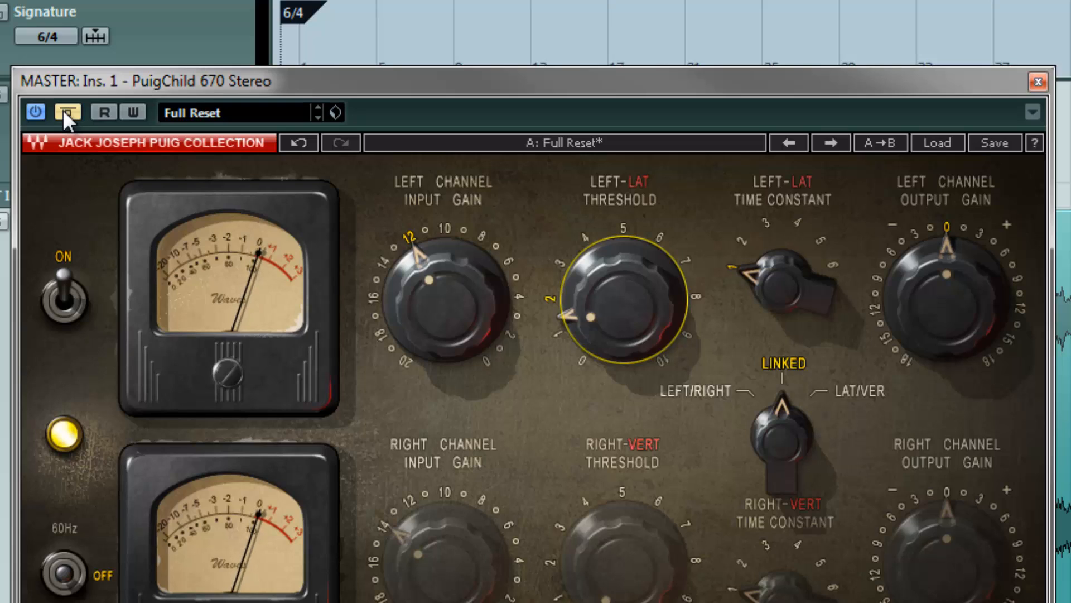
pyautogui.scroll(-2, 630, 314)
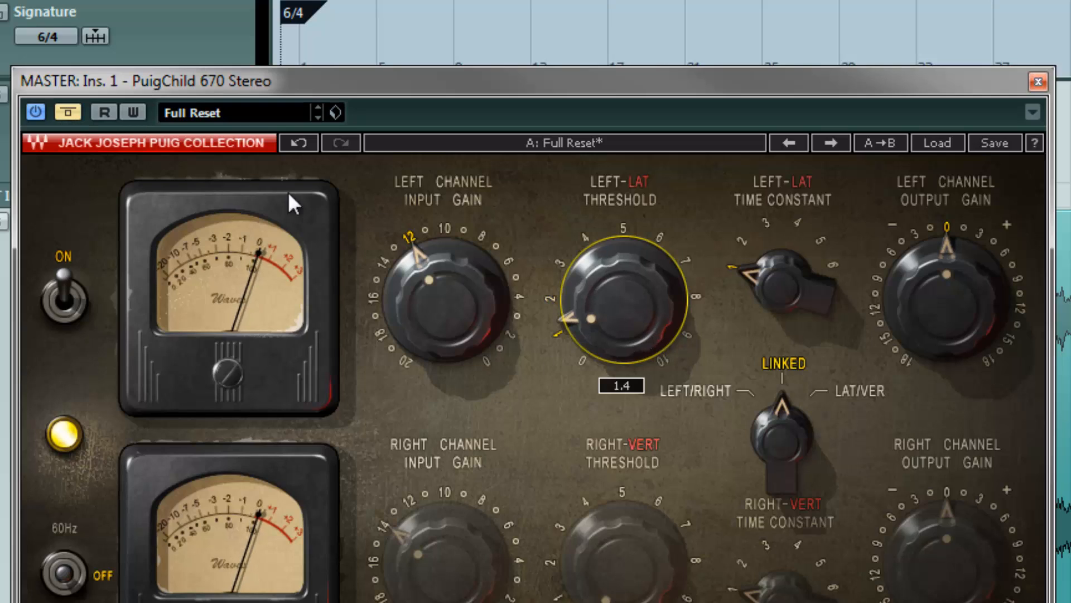
pyautogui.click(70, 119)
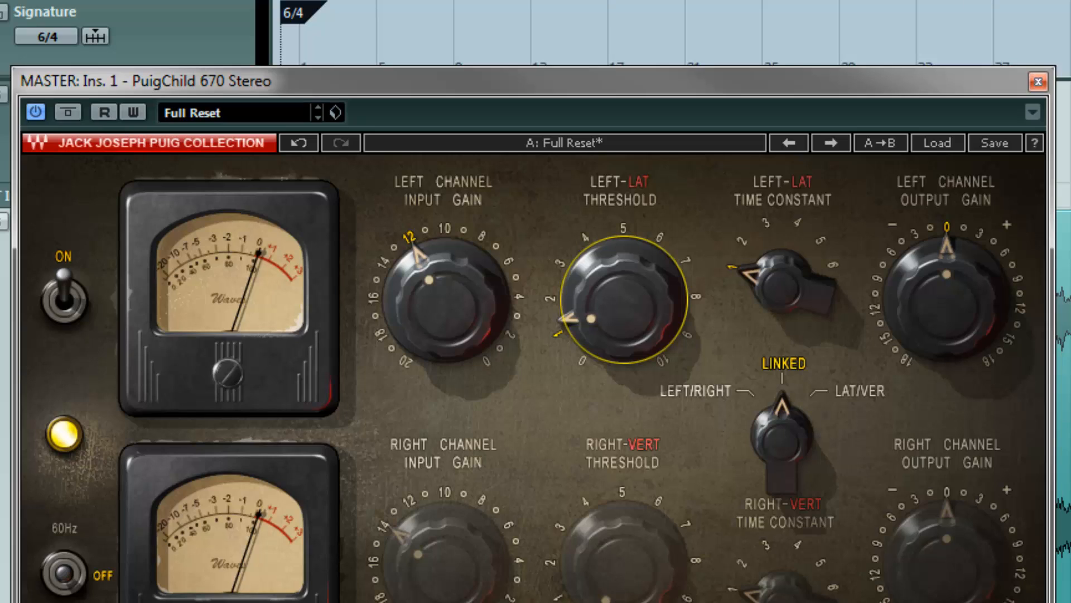
pyautogui.click(70, 110)
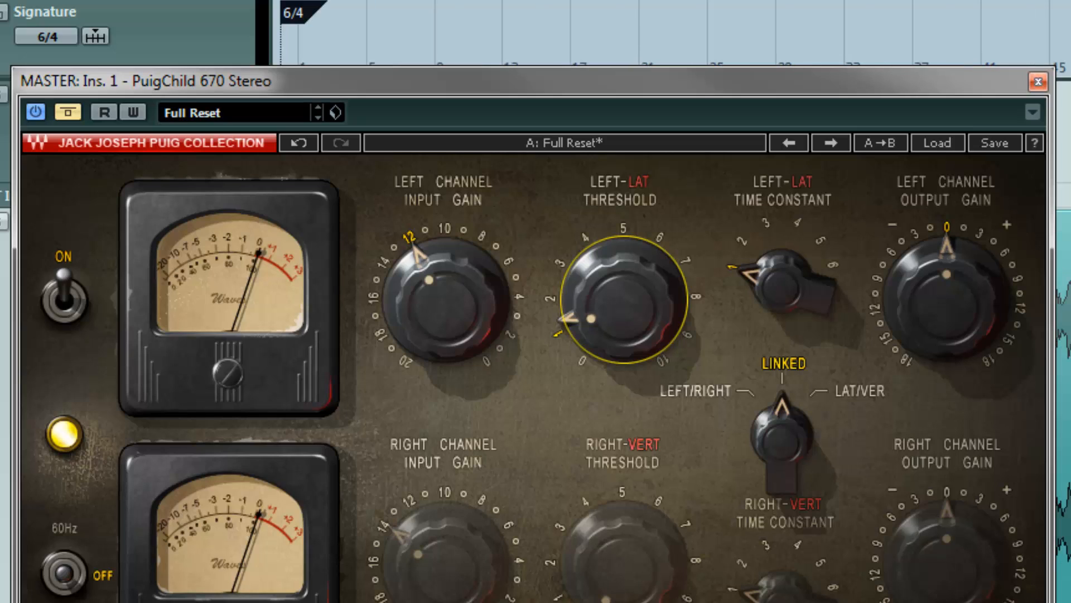
pyautogui.click(68, 112)
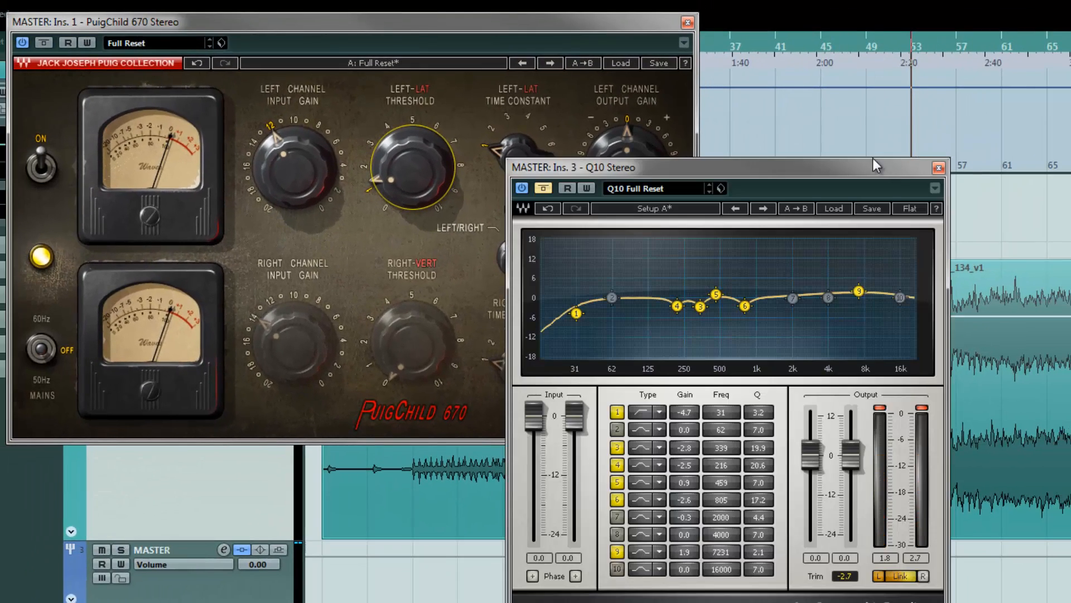
# Disable all active bands of the Q10 equalizer on the master bus
pyautogui.moveTo(826, 161)
pyautogui.mouseDown()
pyautogui.moveTo(835, 177)
pyautogui.moveTo(815, 160)
pyautogui.mouseUp()
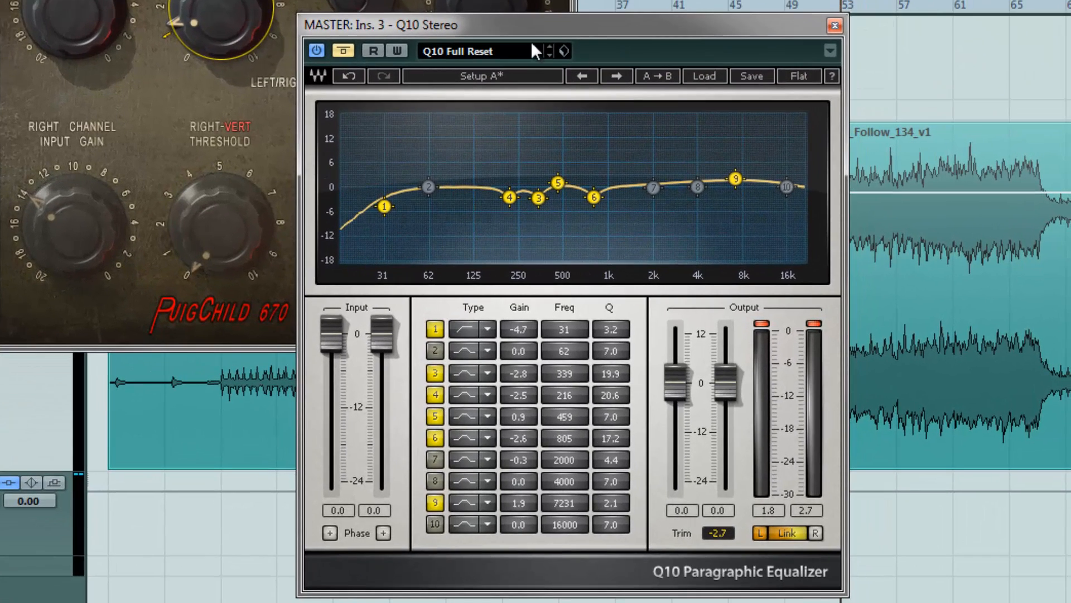
pyautogui.moveTo(584, 26); pyautogui.dragTo(367, 8)
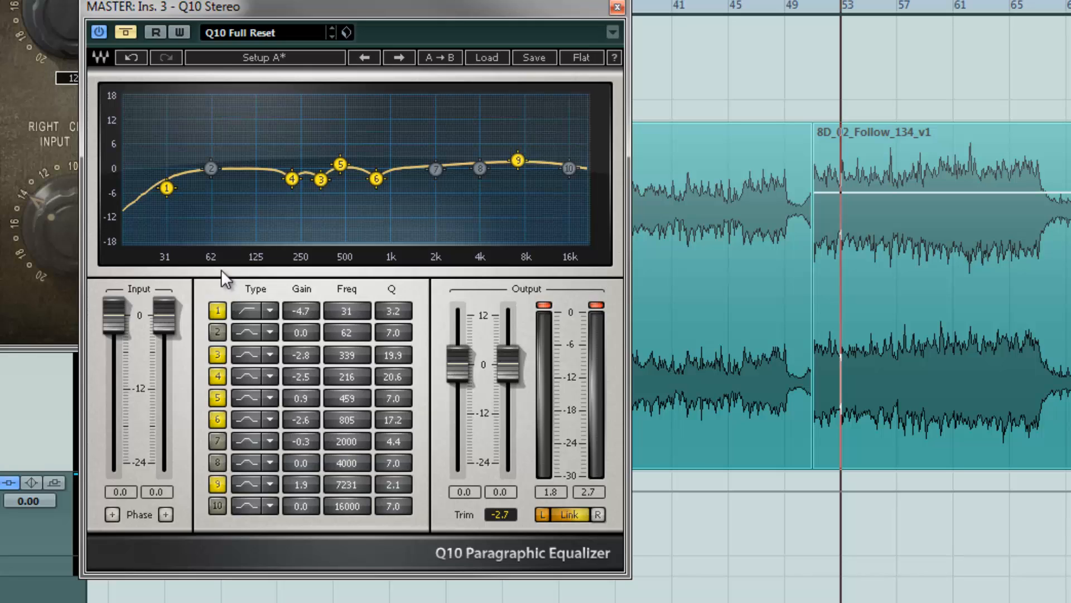
pyautogui.click(218, 310)
pyautogui.click(218, 354)
pyautogui.click(217, 376)
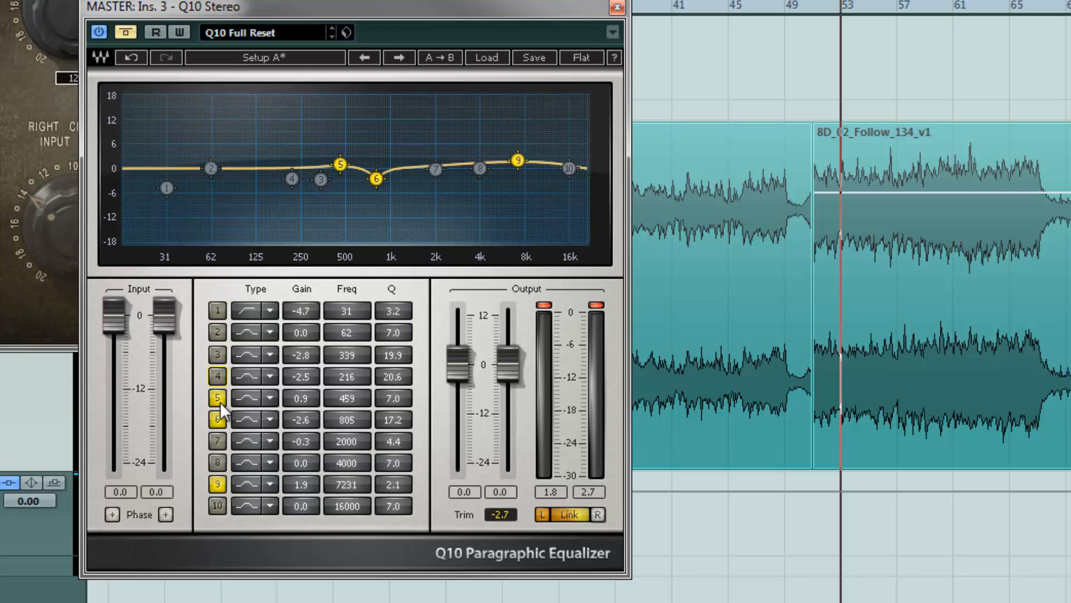
pyautogui.click(218, 398)
pyautogui.click(217, 419)
pyautogui.click(218, 484)
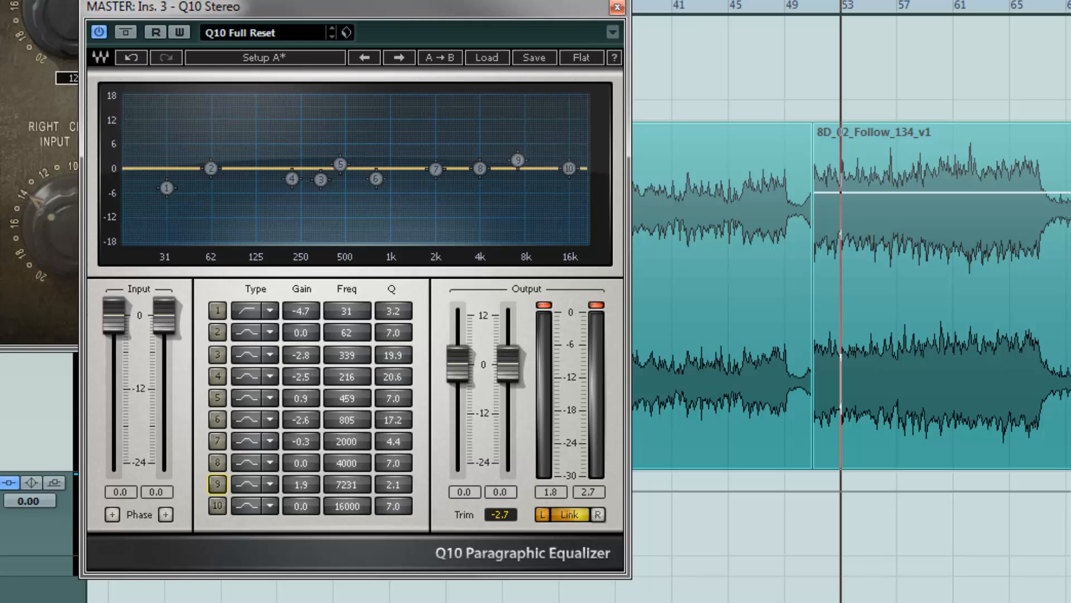
# Re-enable EQ band 1, toggling it off and on to compare, and start playback
pyautogui.click(218, 311)
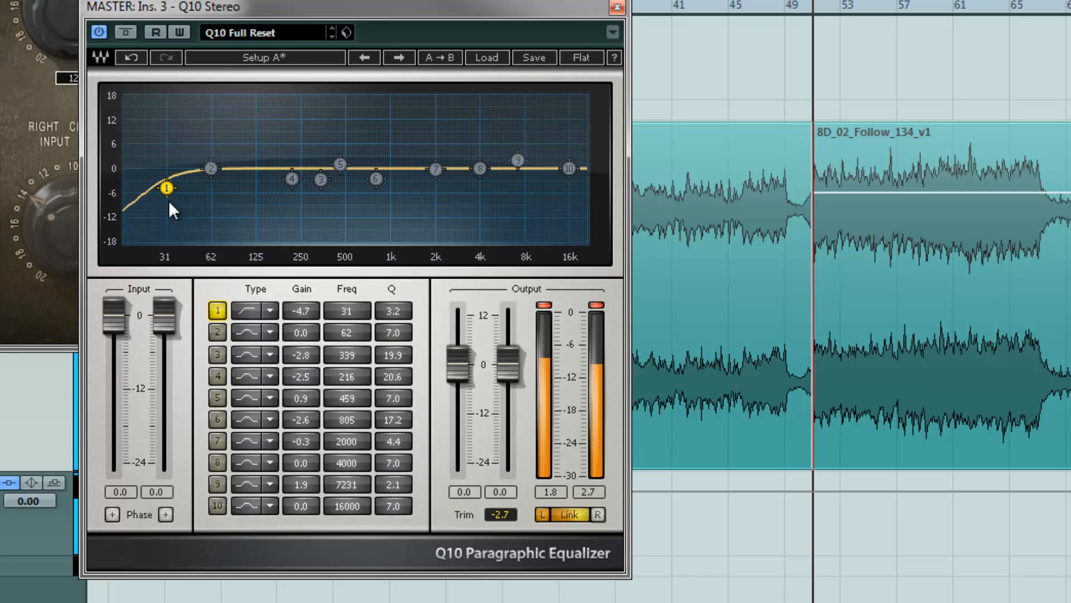
pyautogui.click(216, 307)
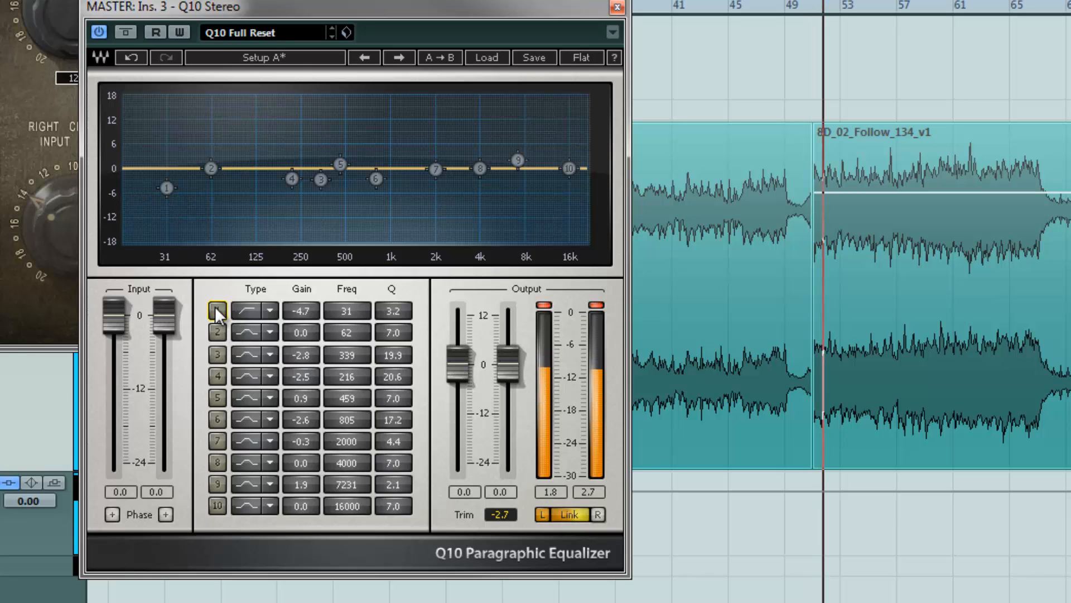
pyautogui.click(216, 306)
pyautogui.press('space')
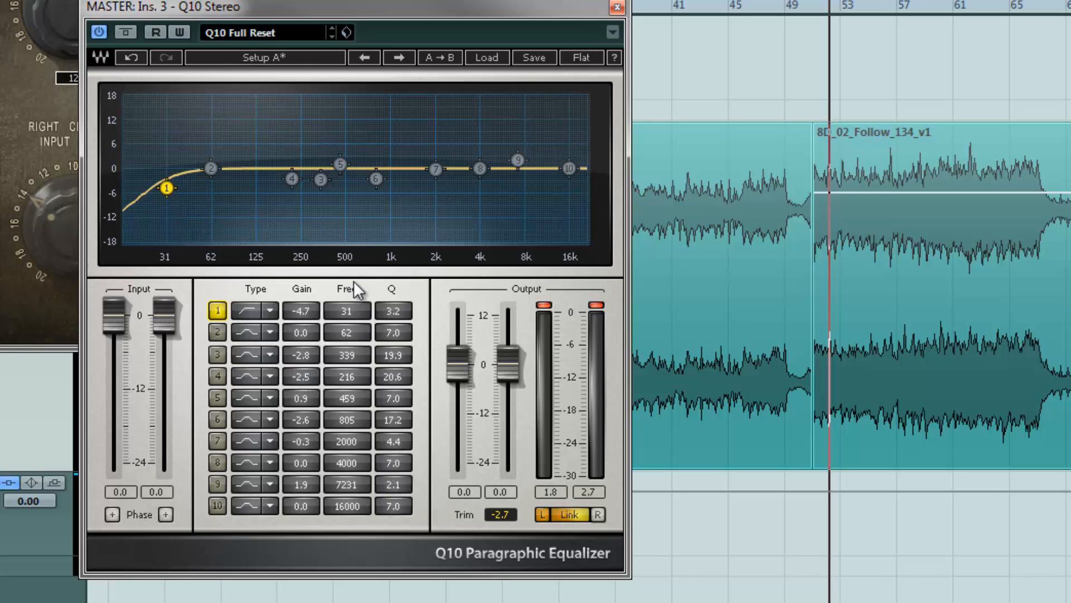
# Re-enable EQ band 3 and toggle it off and on during playback to compare its effect
pyautogui.click(219, 354)
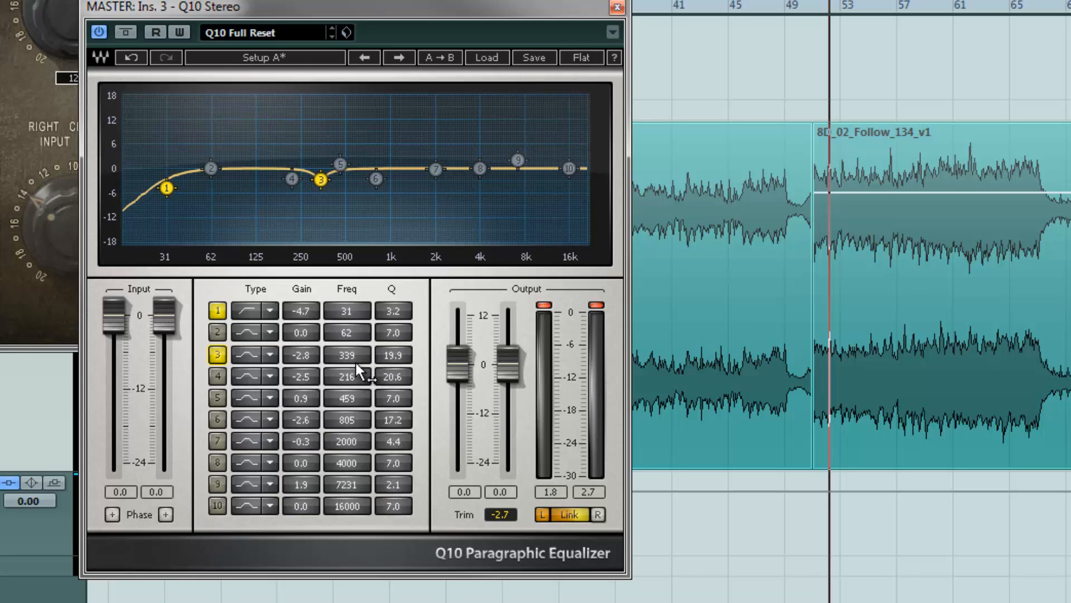
pyautogui.press('space')
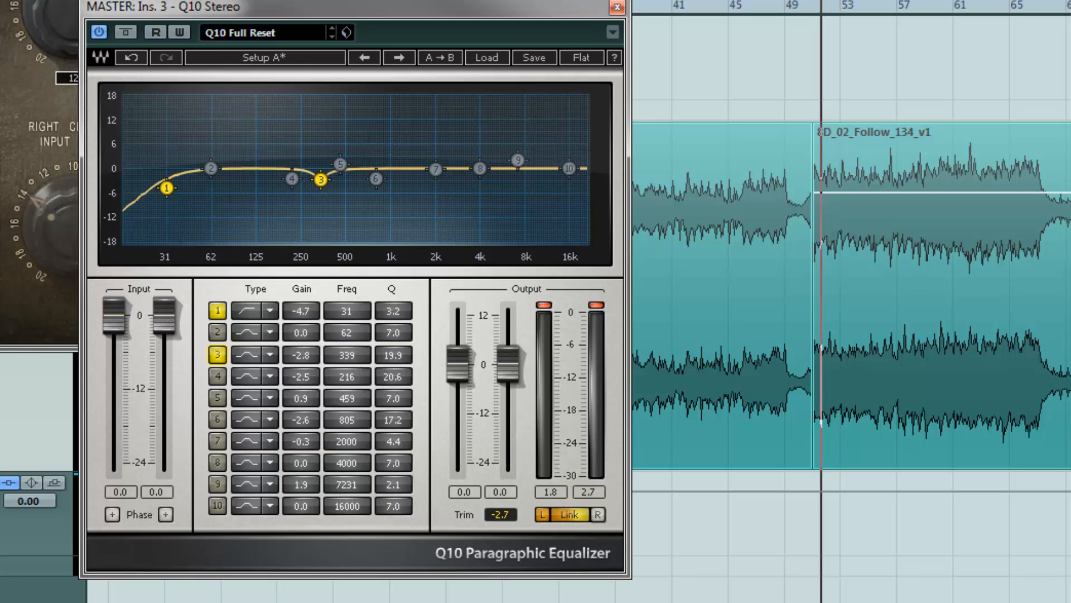
pyautogui.click(213, 354)
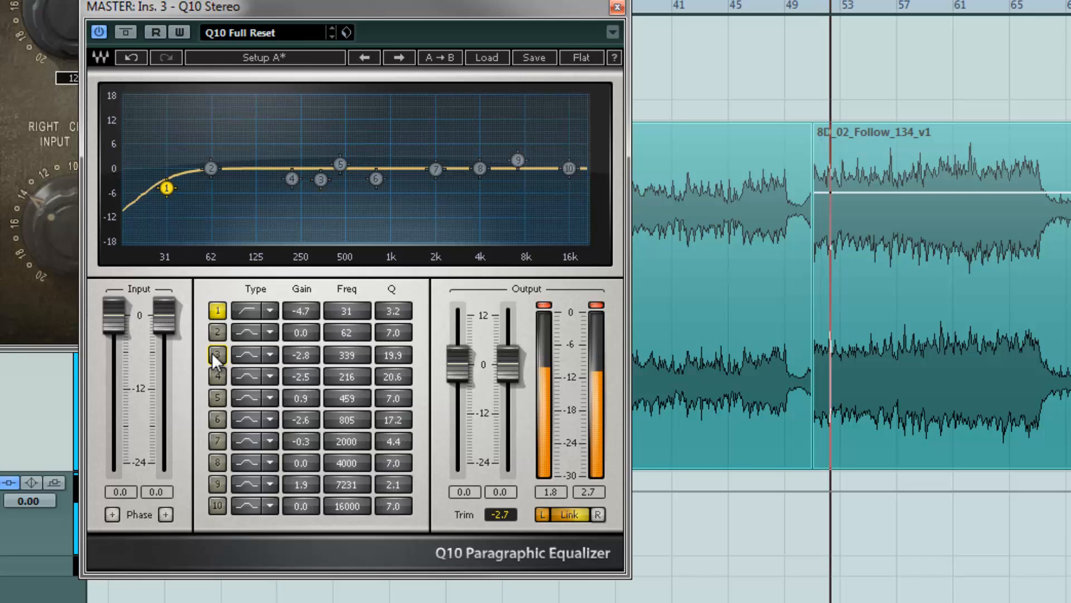
pyautogui.click(213, 354)
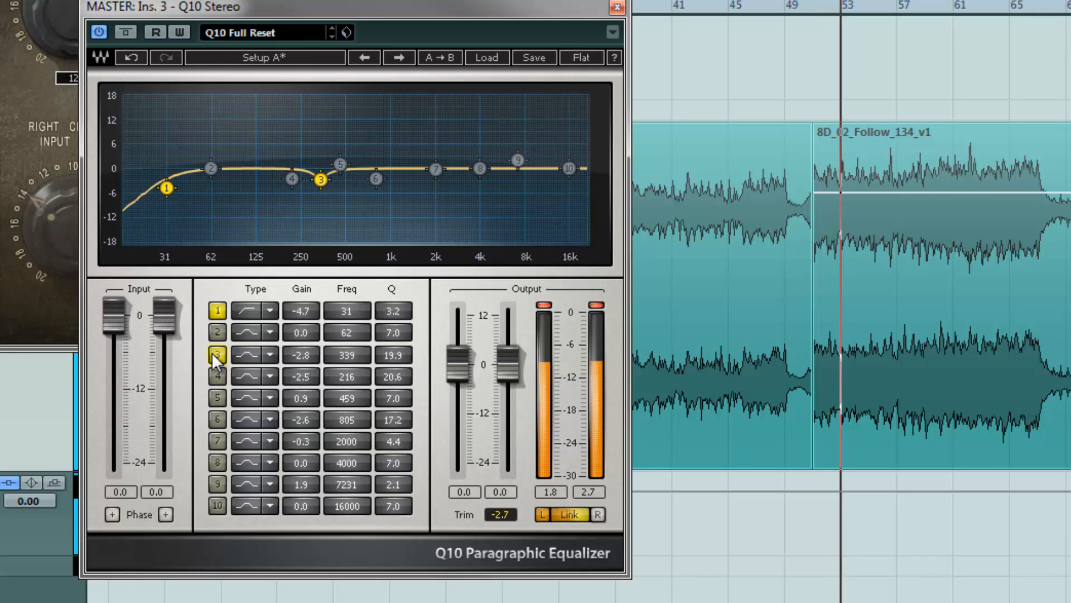
# Toggle EQ band 3 off and on, restart playback, and deepen band 3's cut to about -6 dB
pyautogui.click(212, 354)
pyautogui.click(212, 354)
pyautogui.press('space')
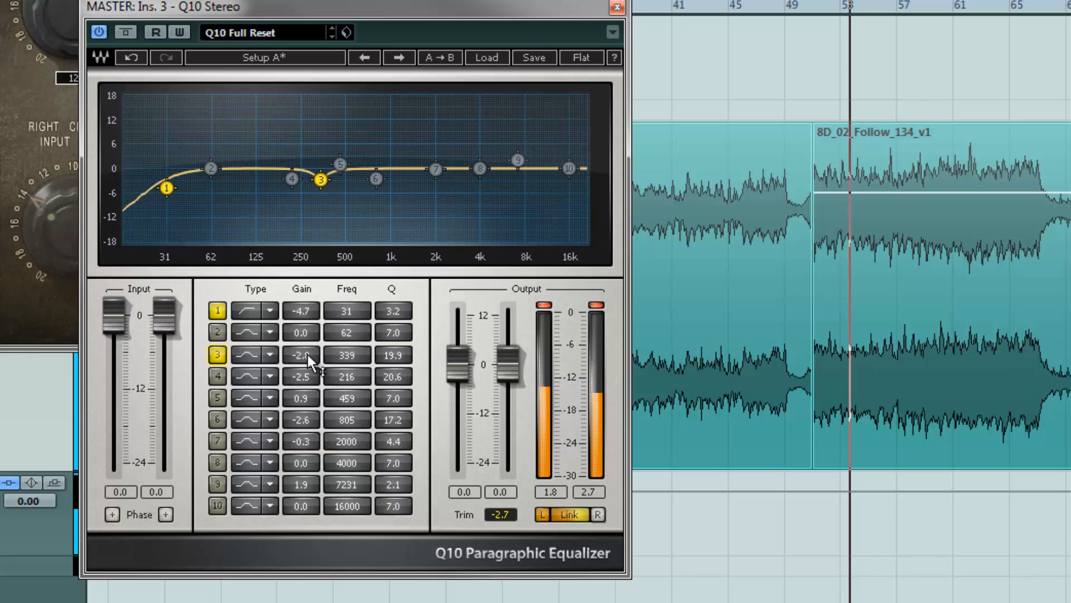
pyautogui.press('space')
pyautogui.moveTo(301, 357); pyautogui.dragTo(303, 288)
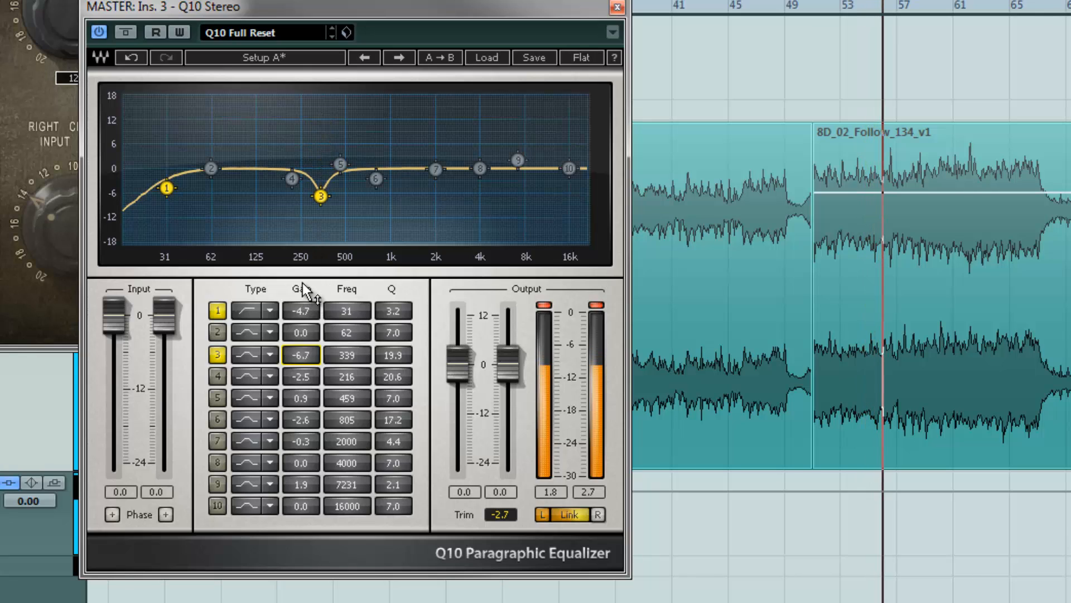
# Switch band 3 off to compare, return to the song start, re-enable it and raise its gain to 0 dB
pyautogui.click(217, 354)
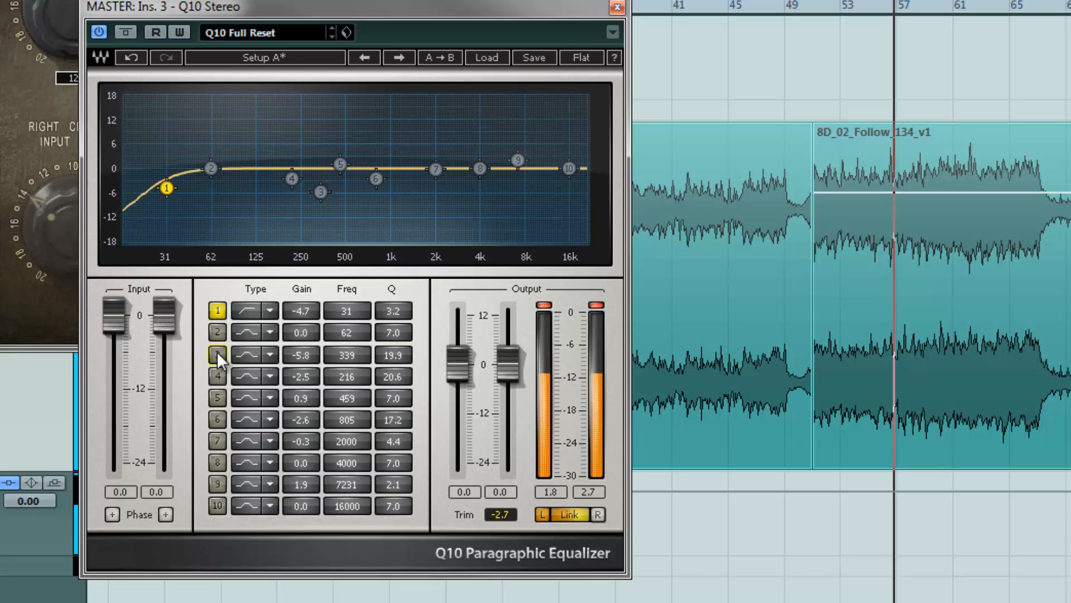
pyautogui.press('space')
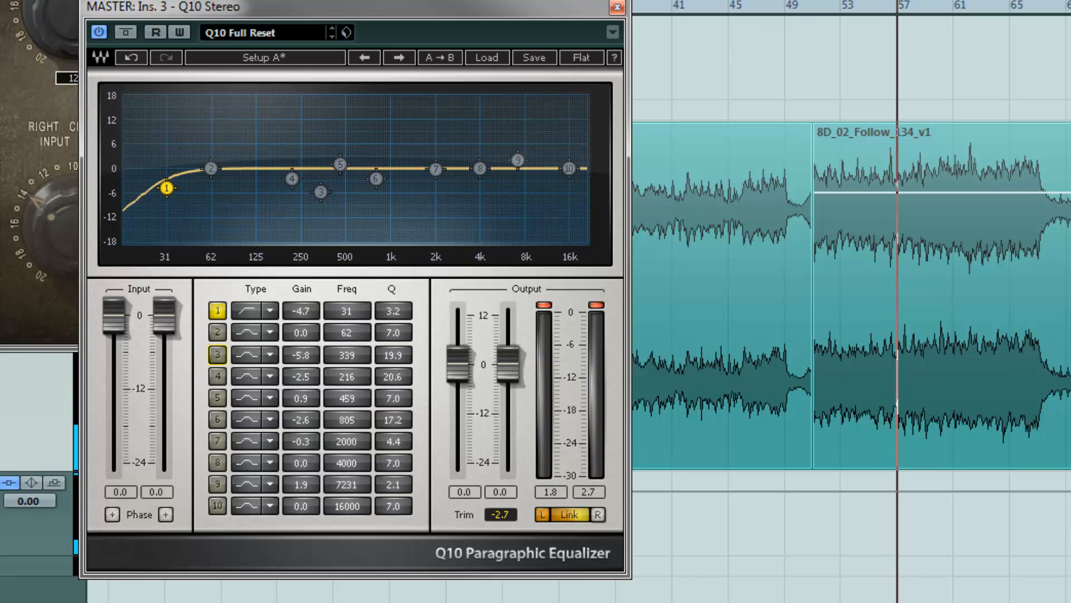
pyautogui.press('KP_1')
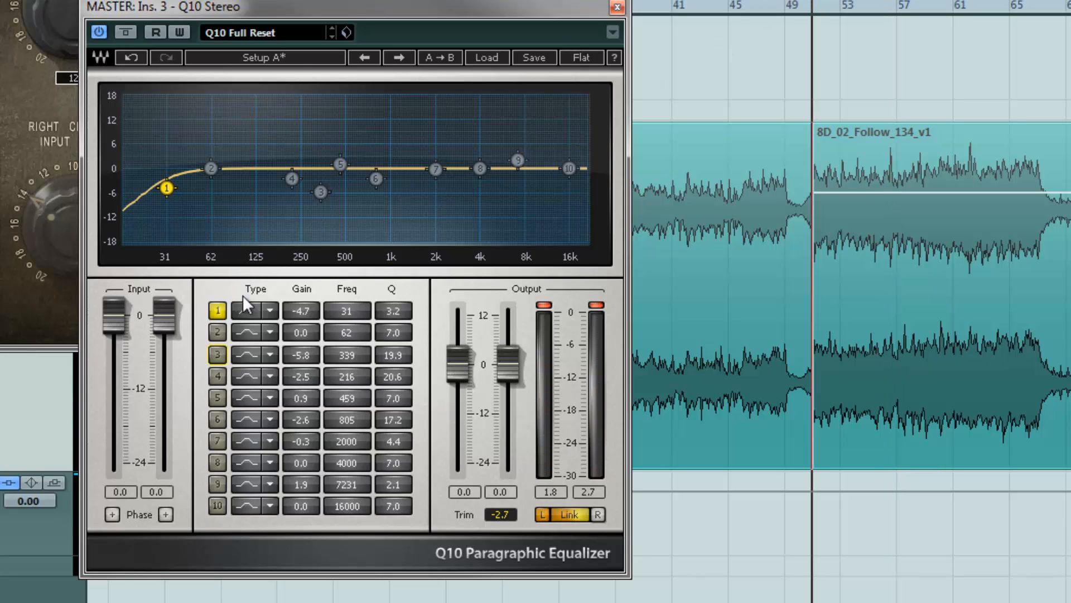
pyautogui.click(218, 355)
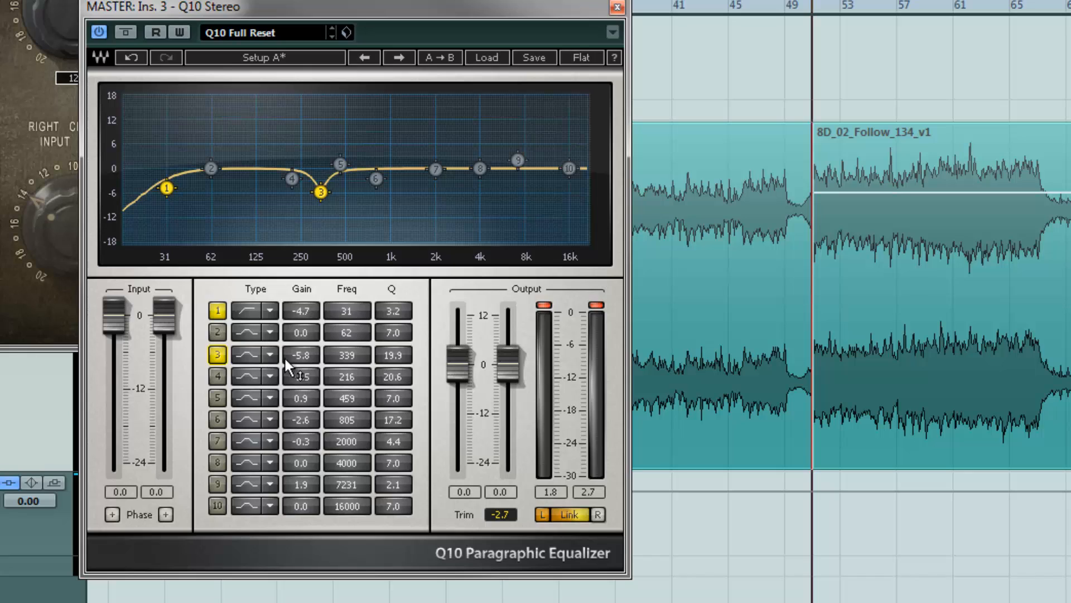
pyautogui.moveTo(303, 350); pyautogui.dragTo(309, 272)
# Restart playback and set band 3's gain cut to about -4.4 dB
pyautogui.press('space')
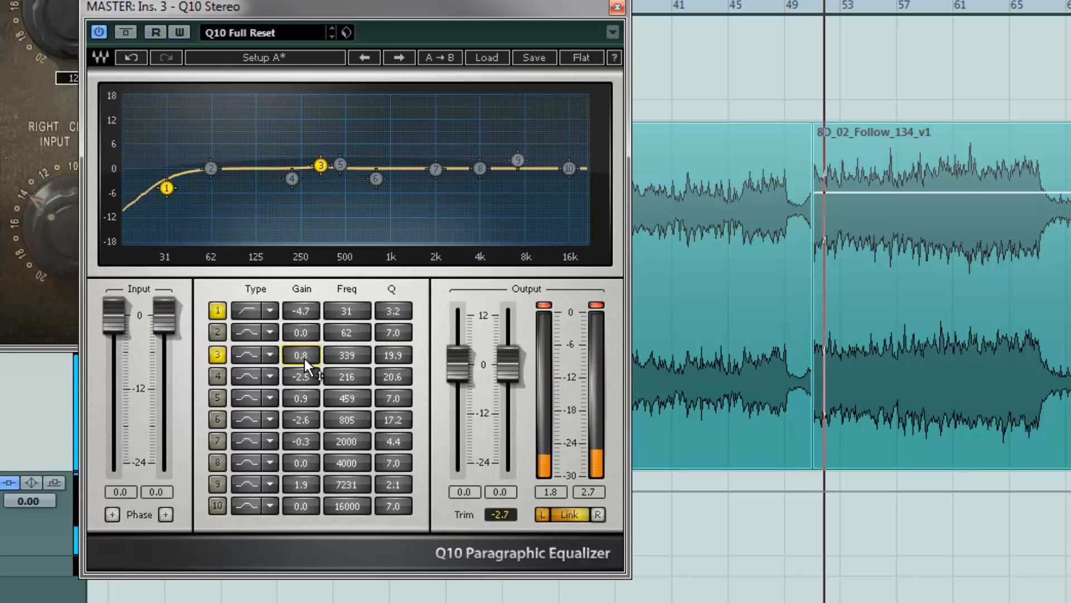
pyautogui.press('space')
pyautogui.moveTo(304, 357); pyautogui.dragTo(309, 461)
pyautogui.press('space')
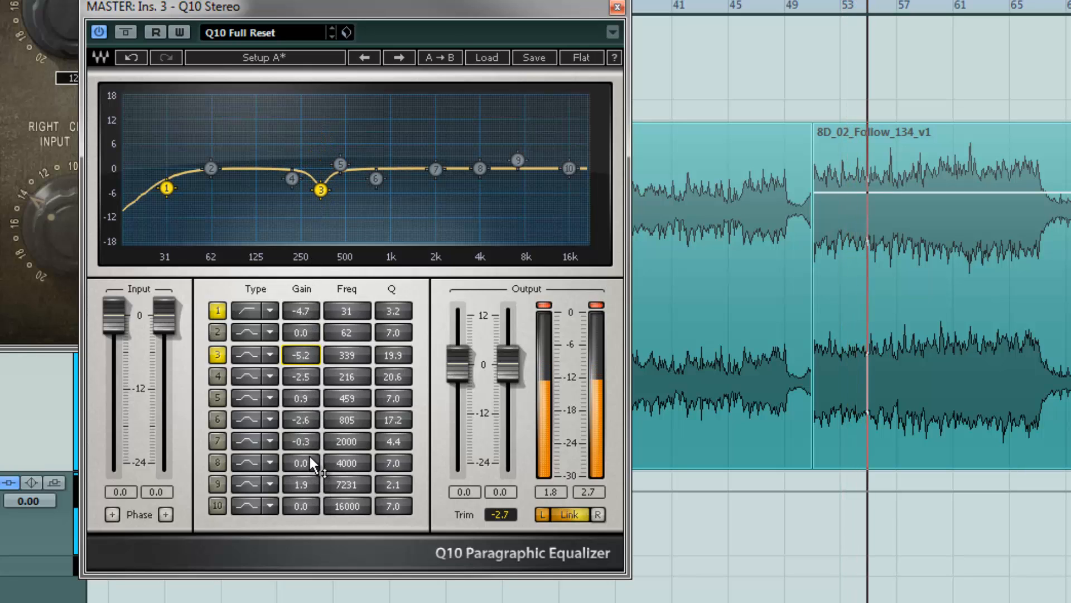
pyautogui.moveTo(304, 350); pyautogui.dragTo(304, 334)
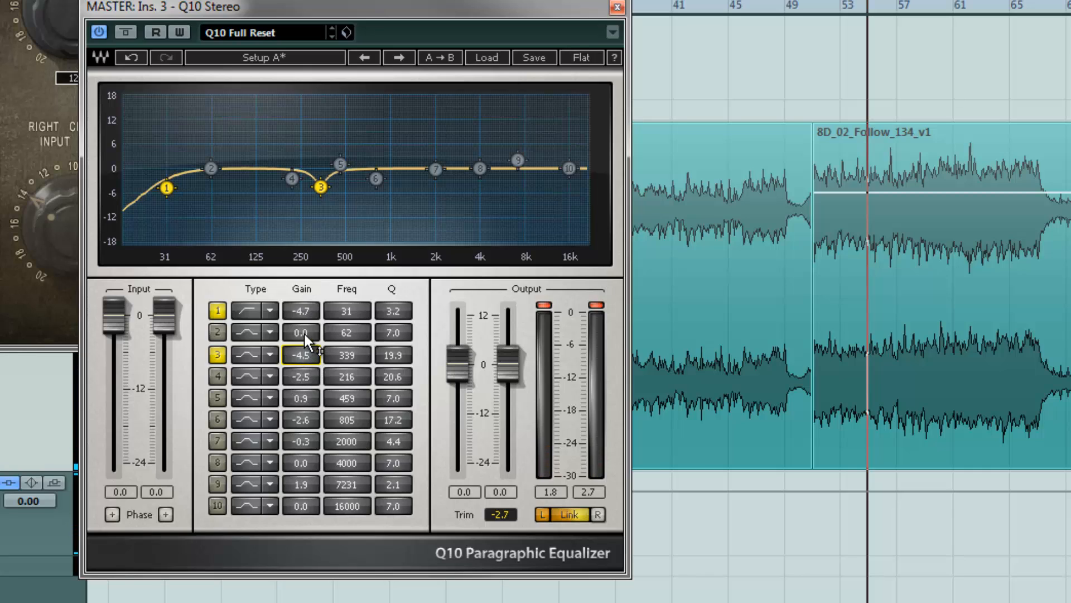
# Enable EQ band 4 and reduce its cut to about -0.6 dB while listening
pyautogui.click(217, 376)
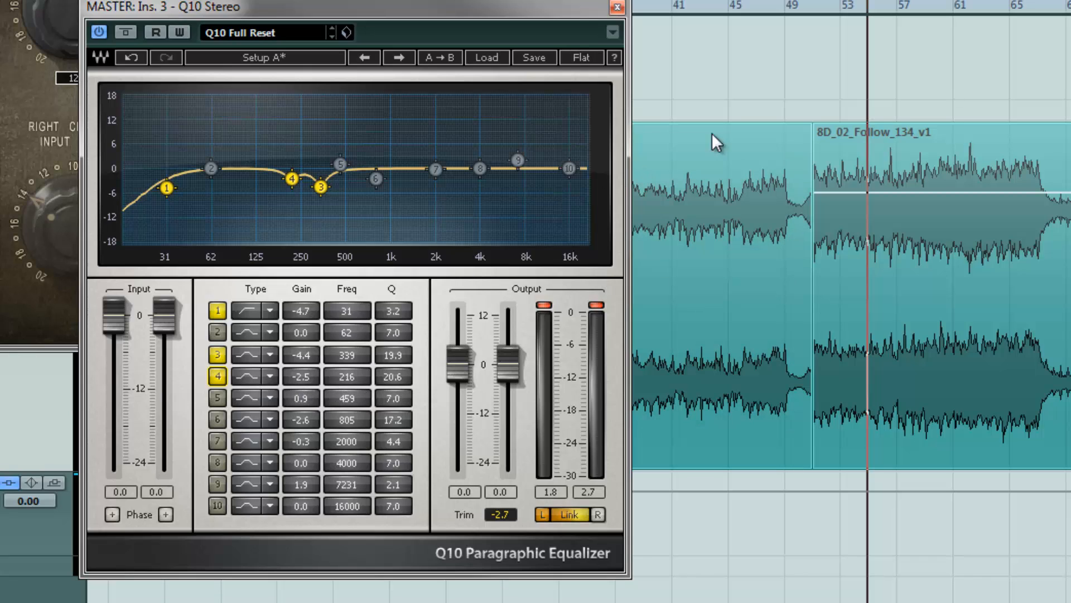
pyautogui.press('space')
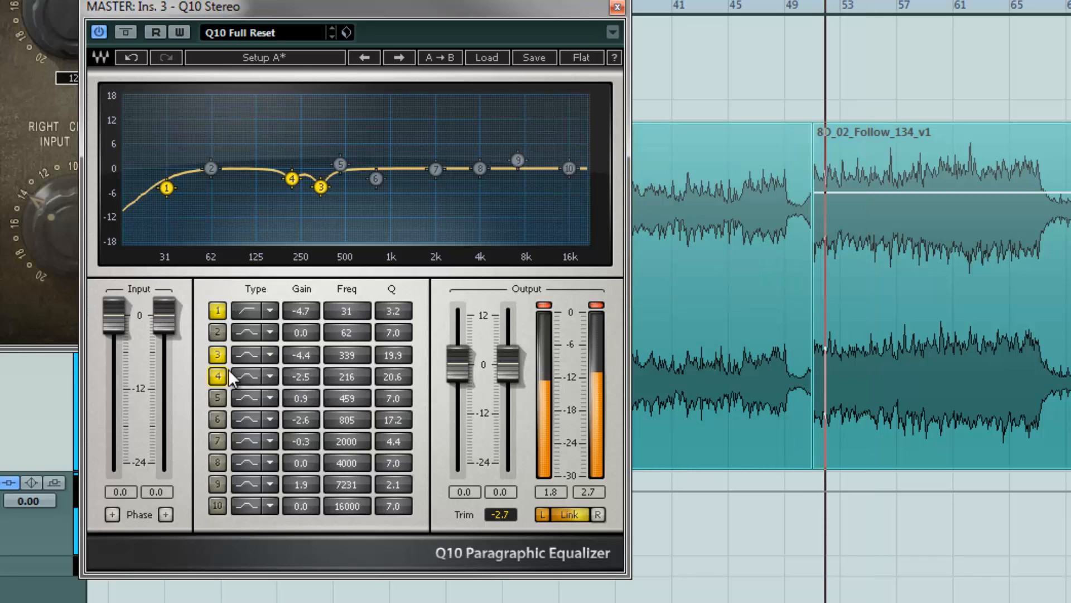
pyautogui.press('space')
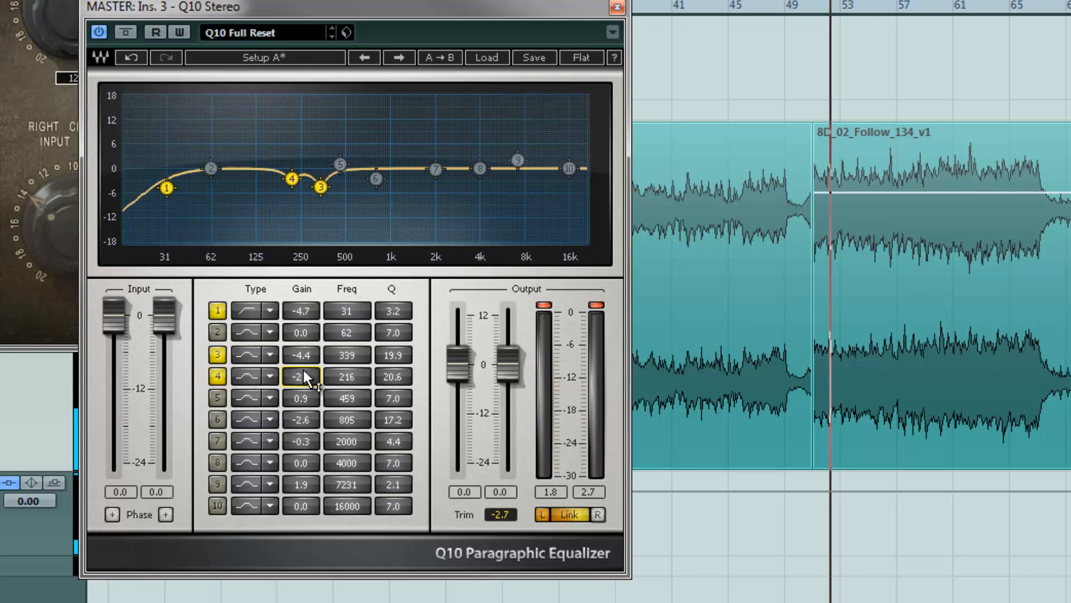
pyautogui.moveTo(302, 367)
pyautogui.mouseDown()
pyautogui.moveTo(313, 227)
pyautogui.moveTo(315, 351)
pyautogui.mouseUp()
pyautogui.press('space')
pyautogui.press('space')
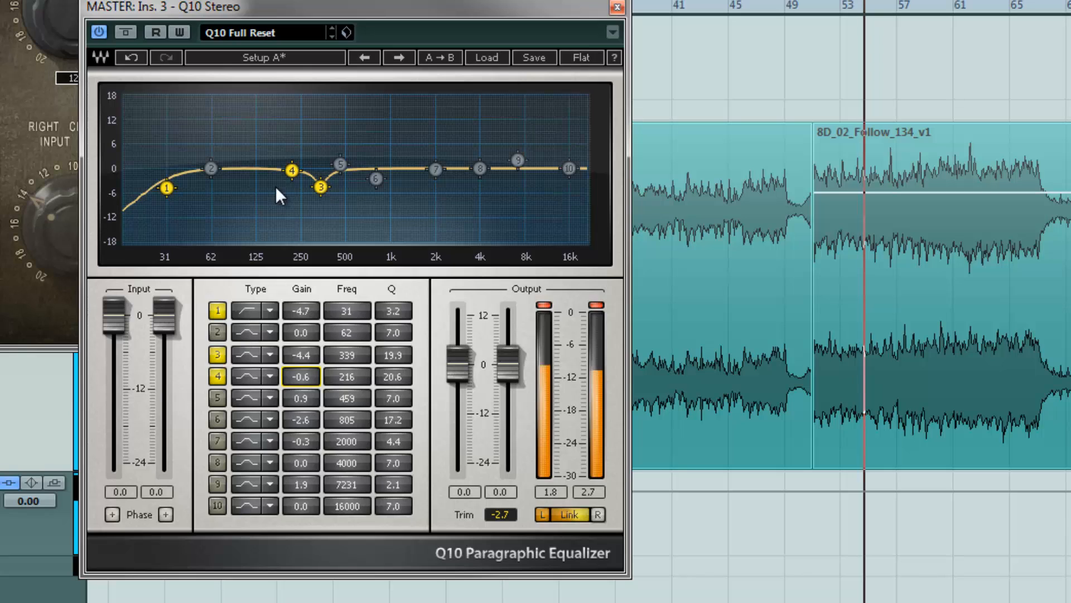
# Boost band 4 sharply to about 13 dB at 228 Hz and restart playback from bar 53
pyautogui.moveTo(301, 379); pyautogui.dragTo(286, 27)
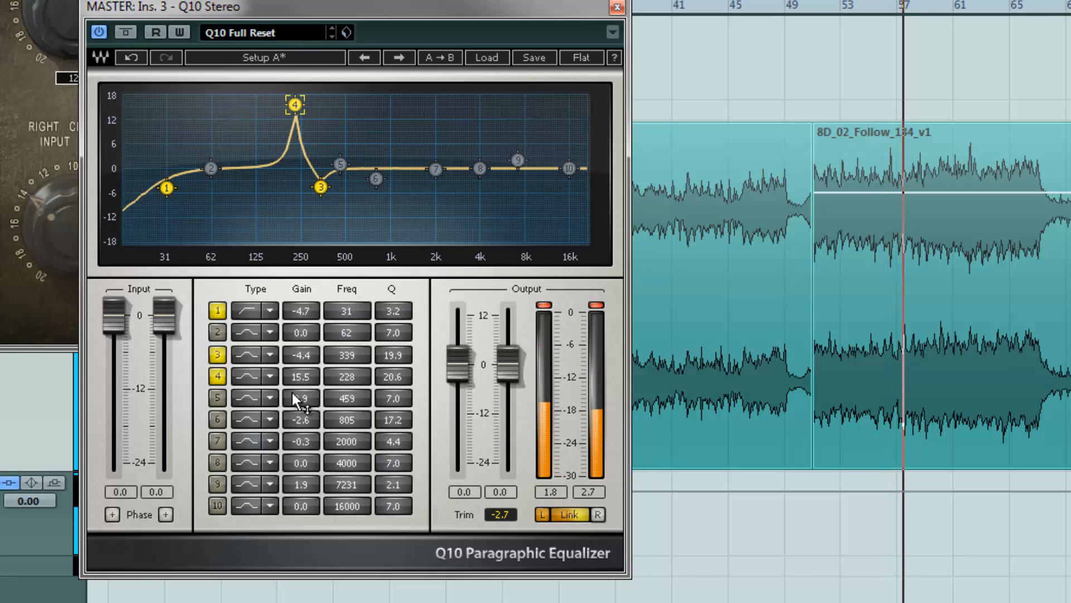
pyautogui.moveTo(300, 374); pyautogui.dragTo(303, 435)
pyautogui.click(814, 5)
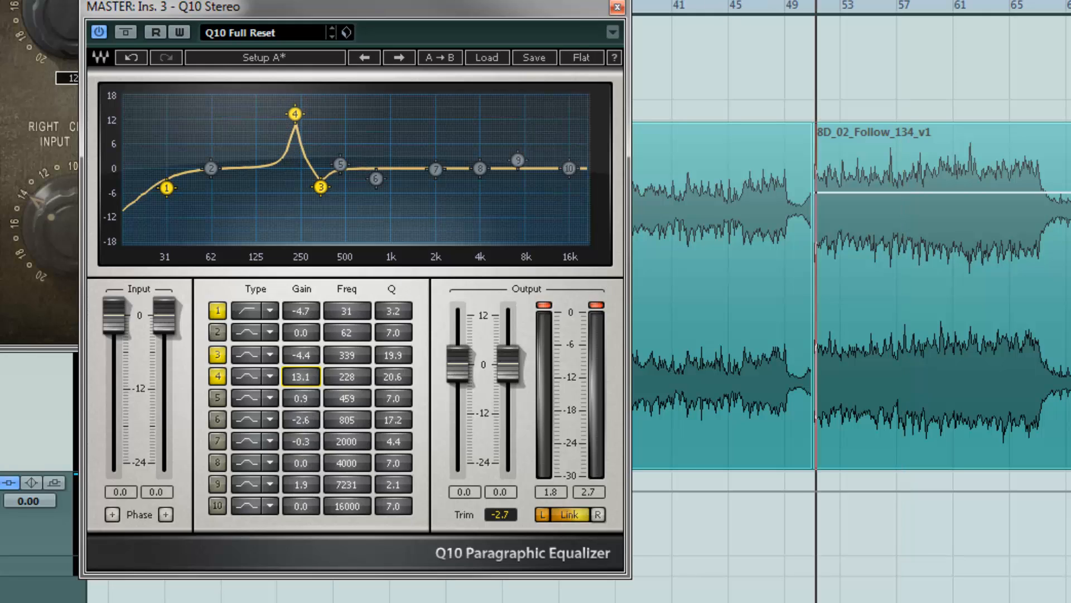
pyautogui.press('space')
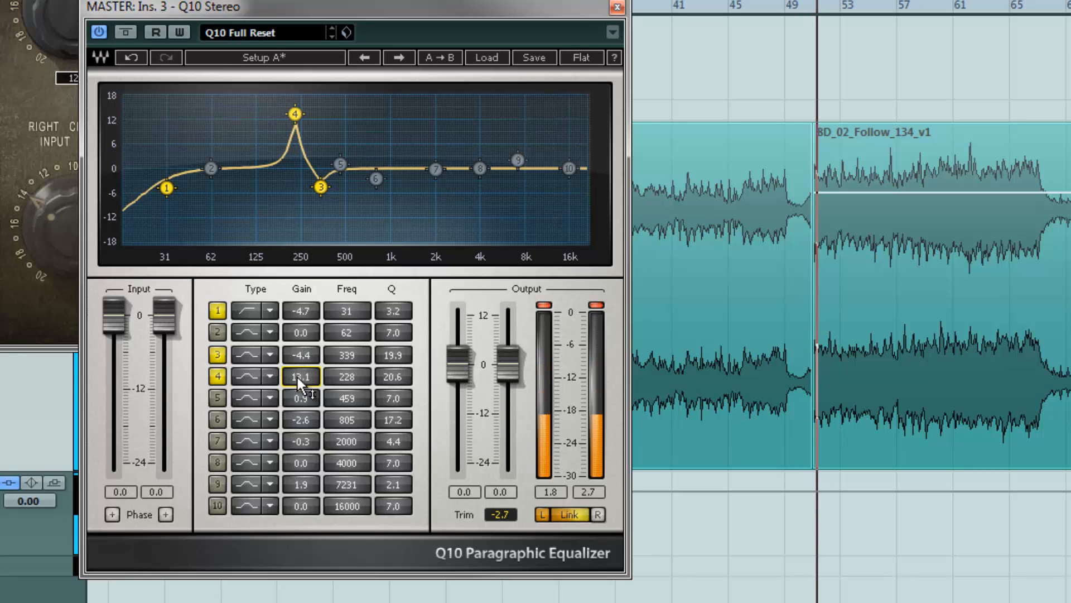
# Bring band 4 back to a cut of about -3.4 dB and set band 3 to about -3.7 dB
pyautogui.moveTo(297, 377); pyautogui.dragTo(294, 521)
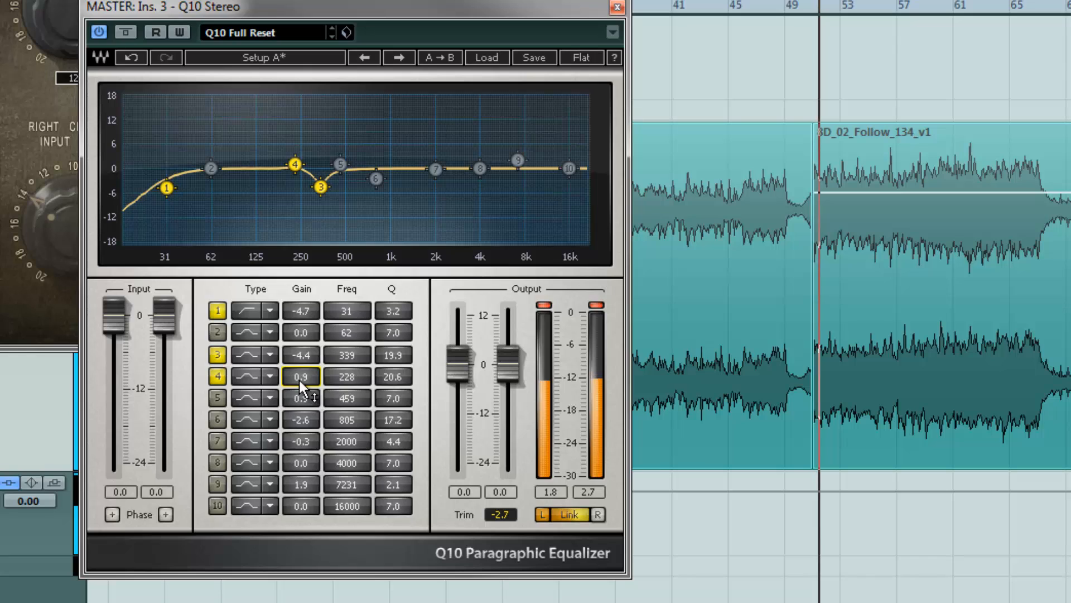
pyautogui.moveTo(299, 376); pyautogui.dragTo(304, 457)
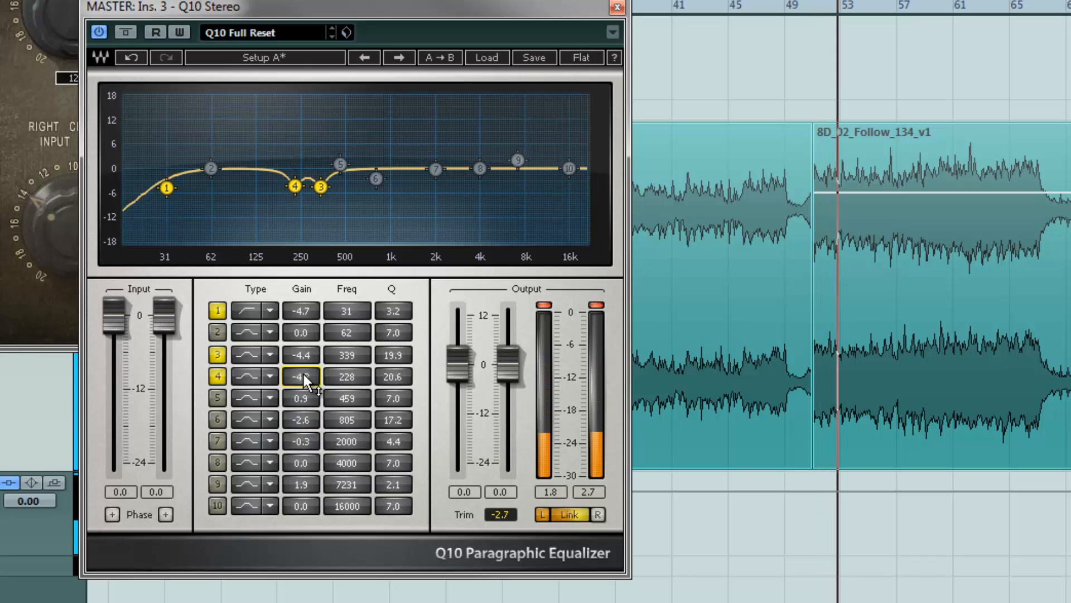
pyautogui.moveTo(304, 374); pyautogui.dragTo(302, 335)
pyautogui.moveTo(306, 371); pyautogui.dragTo(304, 364)
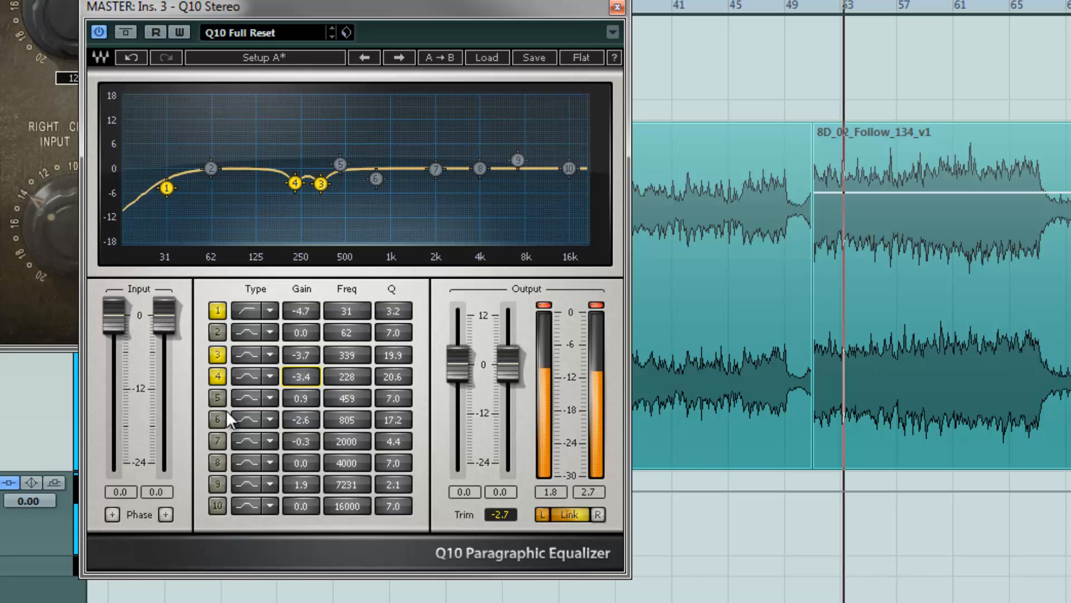
pyautogui.press('space')
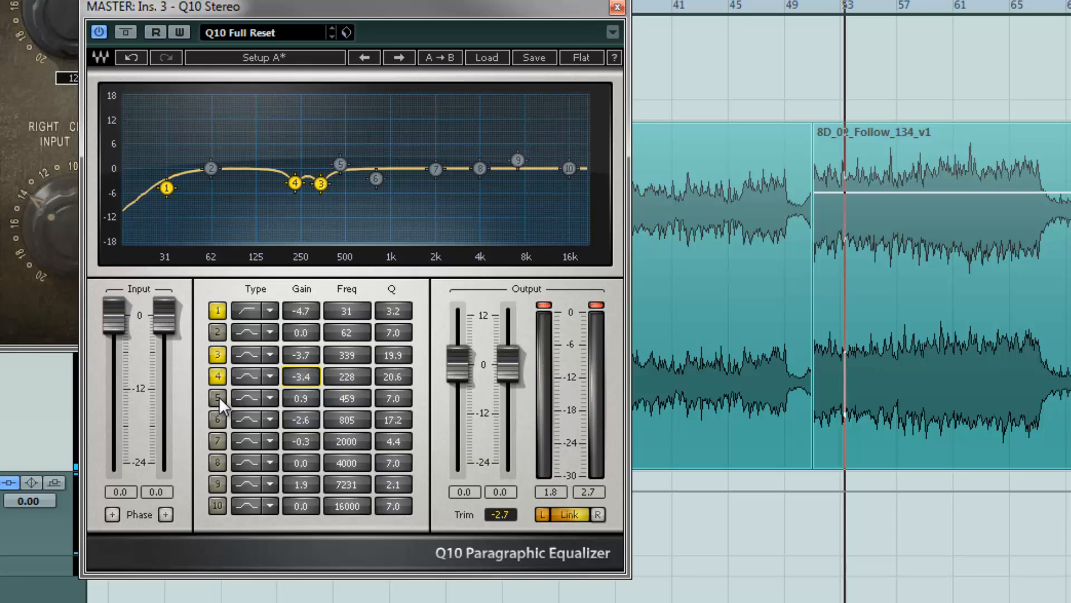
# Enable EQ band 5, boost it to 5 dB at 500 Hz, then lower it to about 1 dB
pyautogui.click(217, 398)
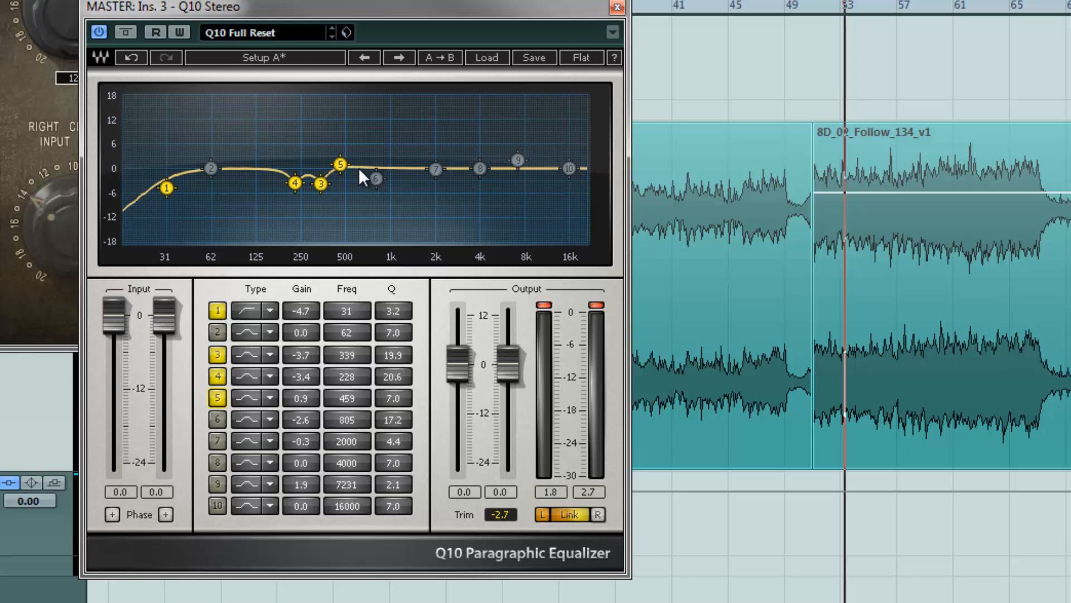
pyautogui.press('space')
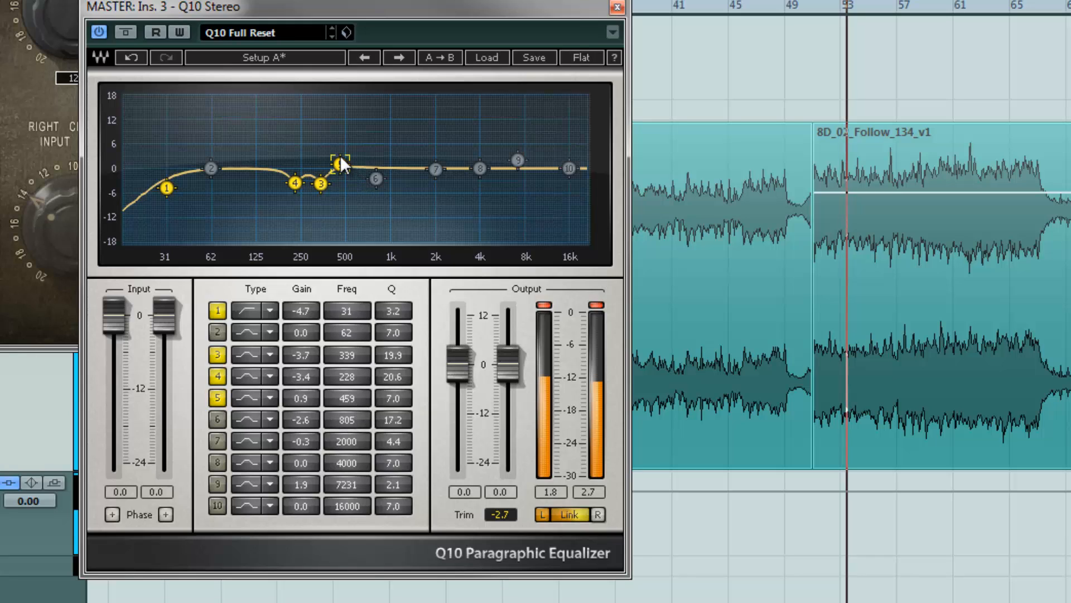
pyautogui.moveTo(340, 155); pyautogui.dragTo(353, 101)
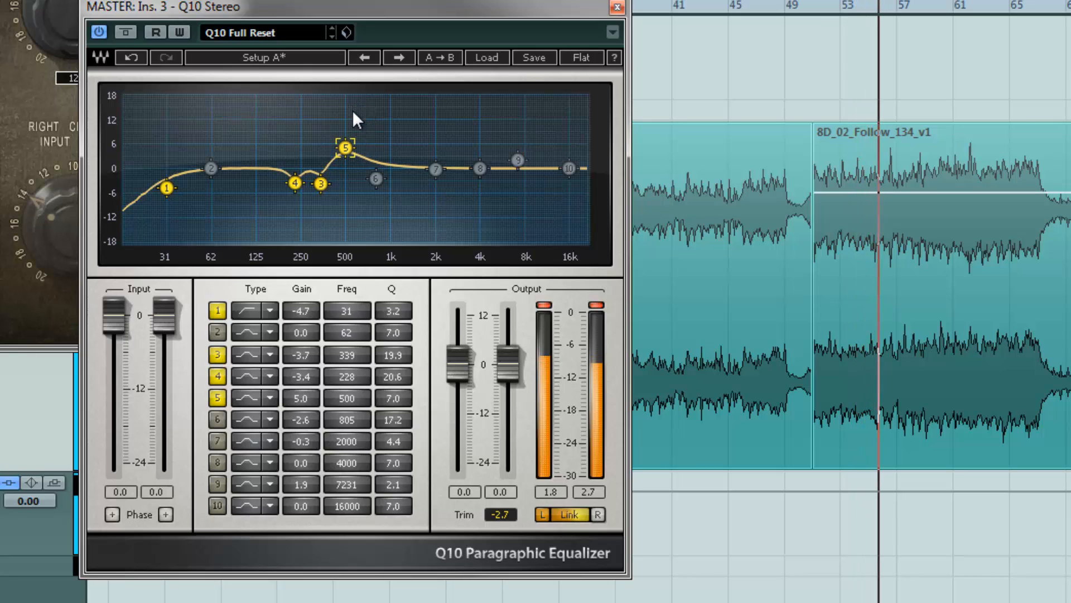
pyautogui.moveTo(300, 394); pyautogui.dragTo(305, 457)
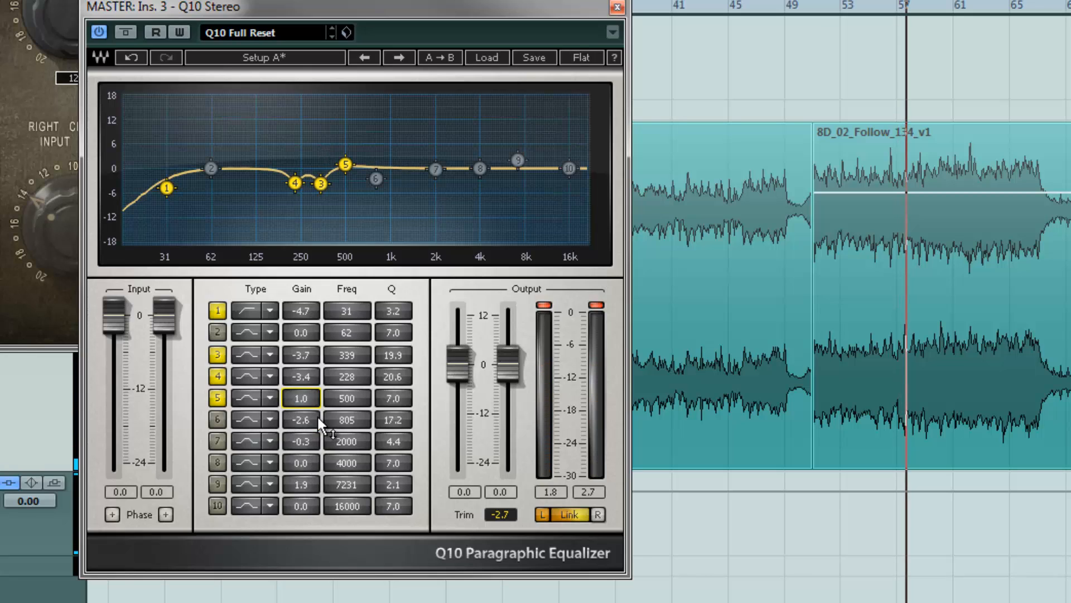
# Toggle band 5 off and on to compare and set its gain to 1.0 dB
pyautogui.scroll(-2, 304, 399)
pyautogui.moveTo(303, 404); pyautogui.dragTo(307, 413)
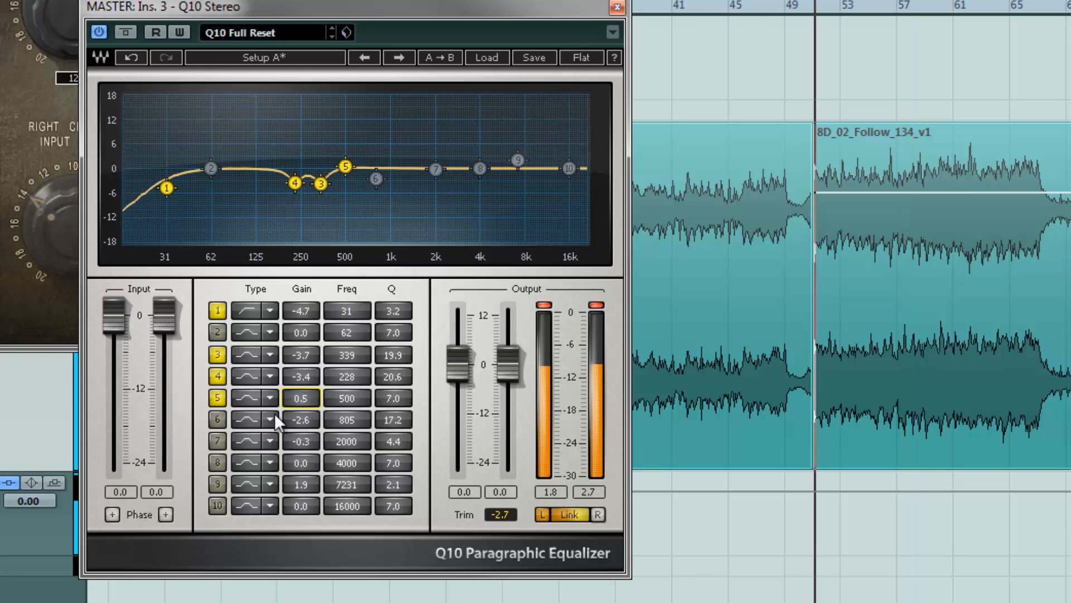
pyautogui.click(218, 396)
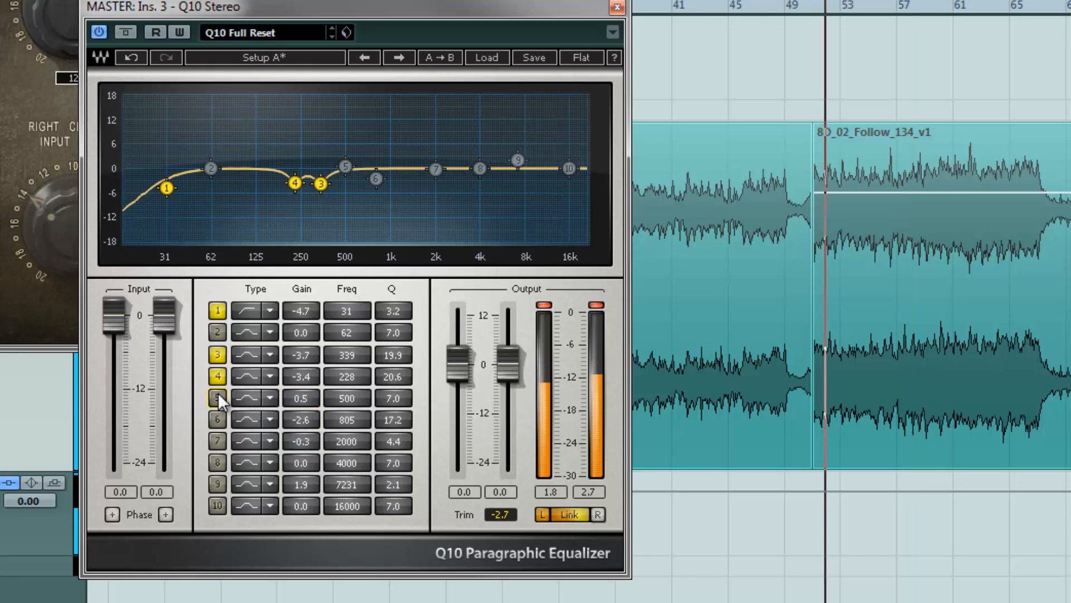
pyautogui.click(218, 396)
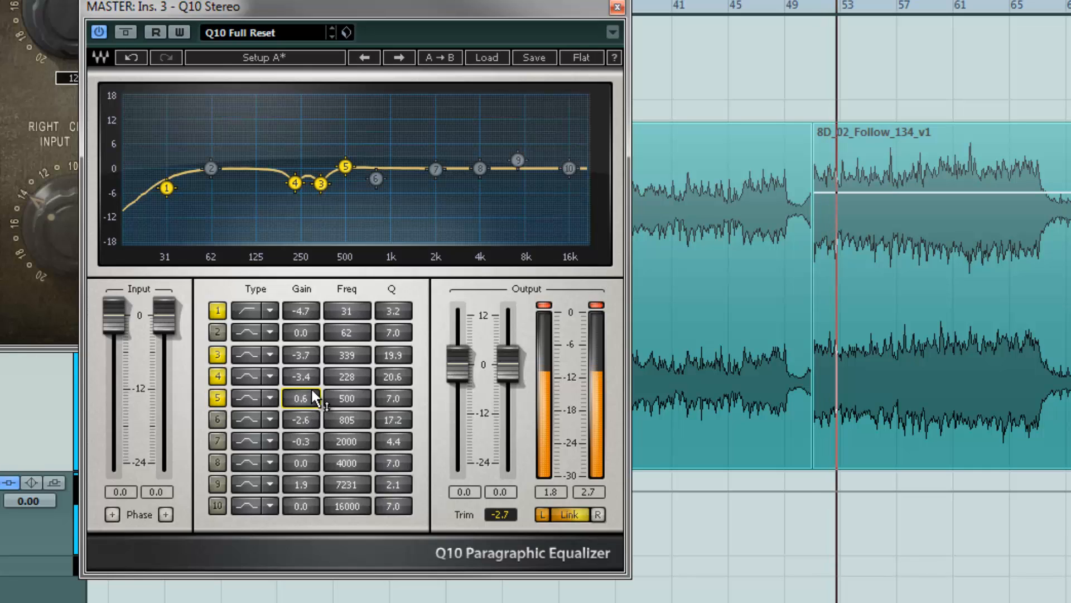
pyautogui.moveTo(311, 391)
pyautogui.mouseDown()
pyautogui.moveTo(311, 373)
pyautogui.moveTo(307, 389)
pyautogui.mouseUp()
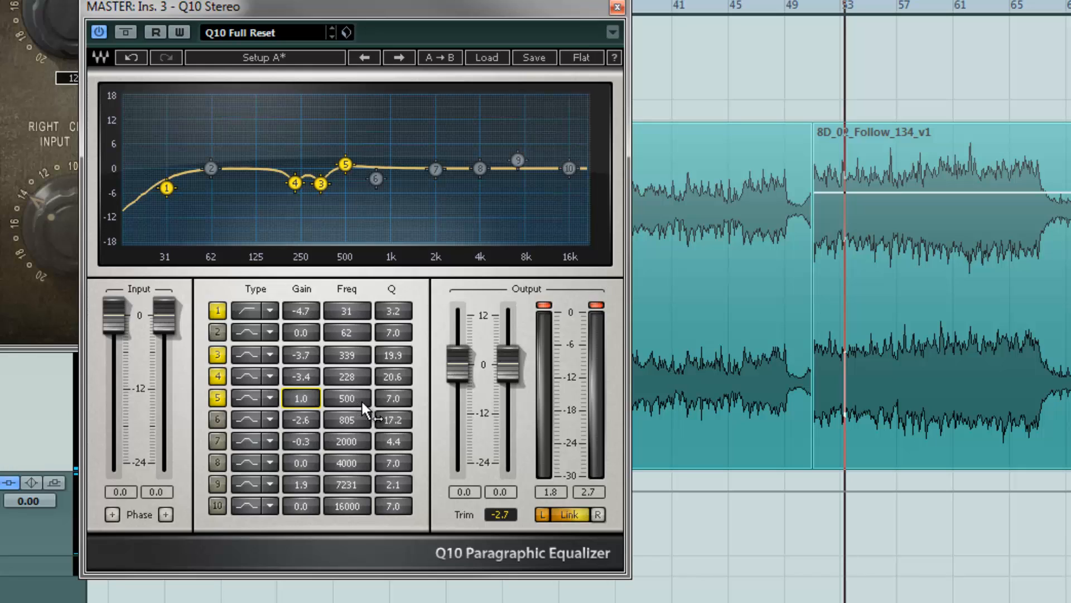
# Set band 5's Q to 4.0, toggle the band to compare, and lower its gain to 0.7 dB
pyautogui.click(406, 399)
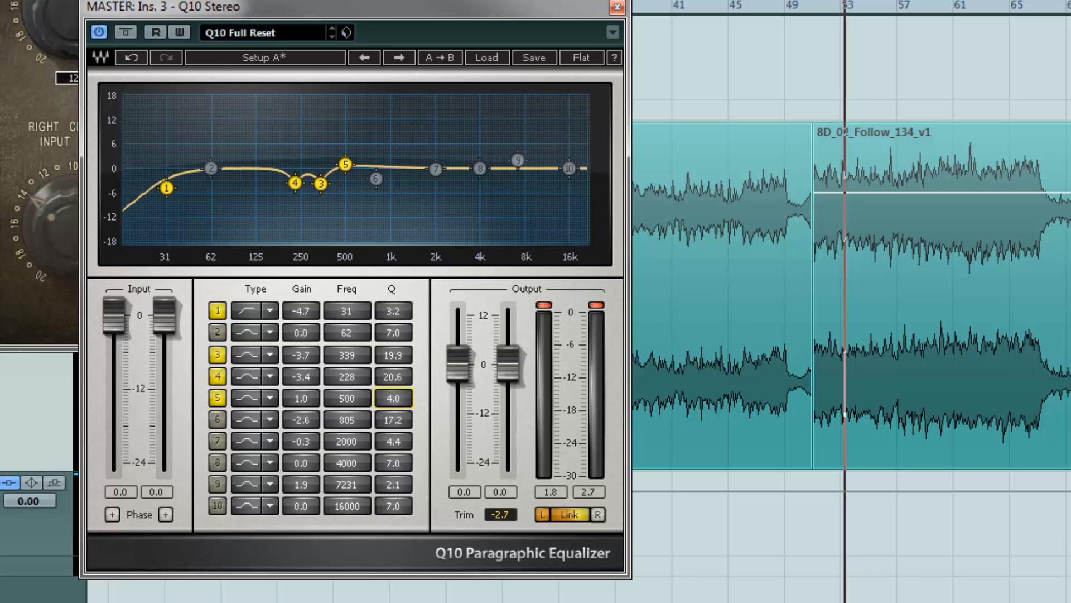
pyautogui.press('space')
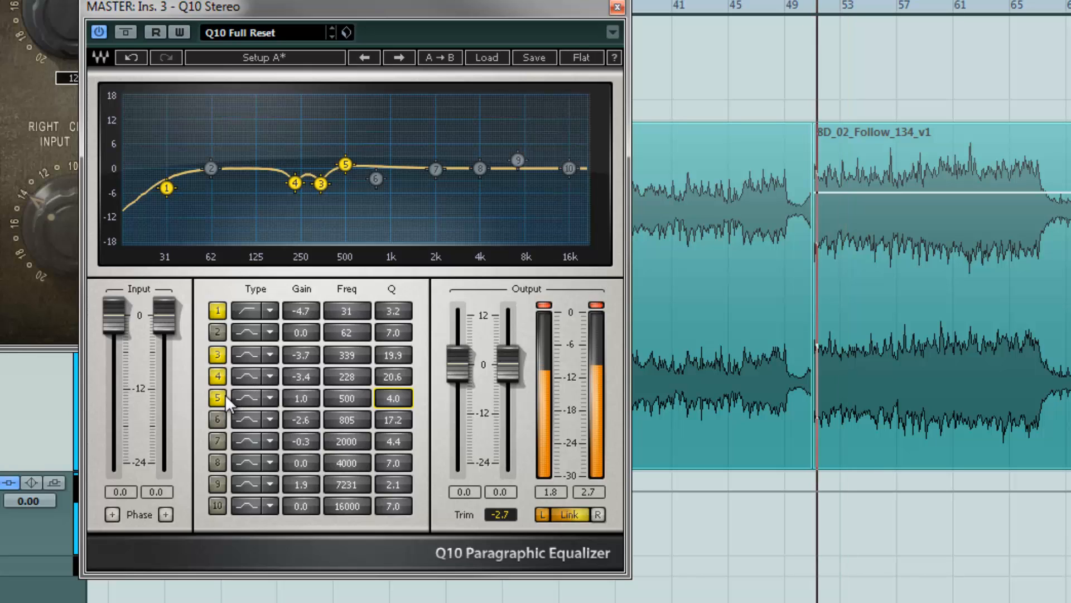
pyautogui.click(218, 398)
pyautogui.click(218, 400)
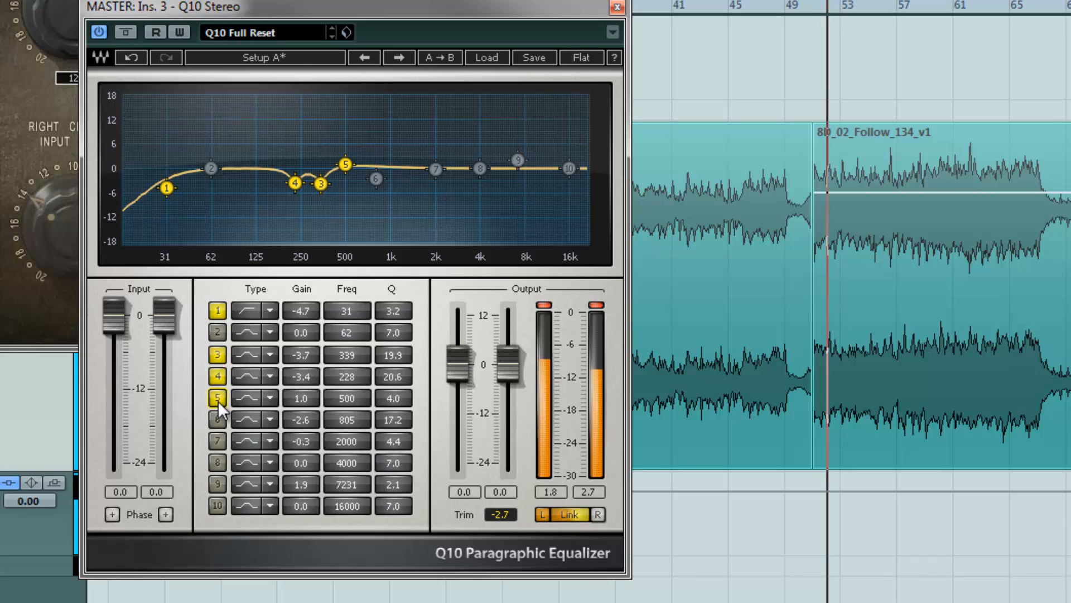
pyautogui.moveTo(299, 396); pyautogui.dragTo(299, 403)
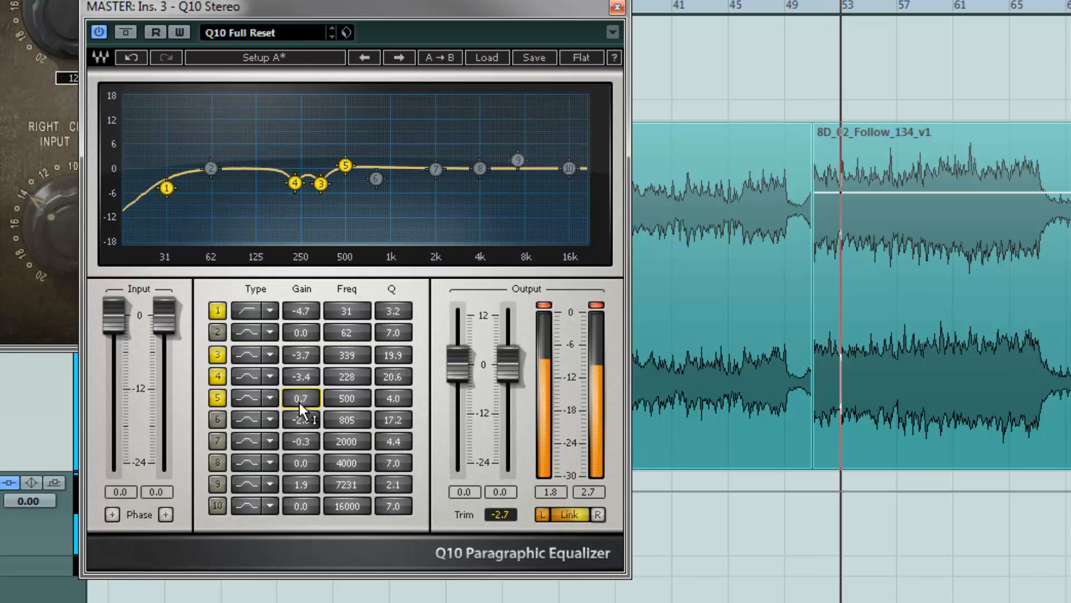
# Enable EQ band 6, sweep a boost around 823 Hz, then set its gain to a cut of -2.2 dB
pyautogui.click(217, 419)
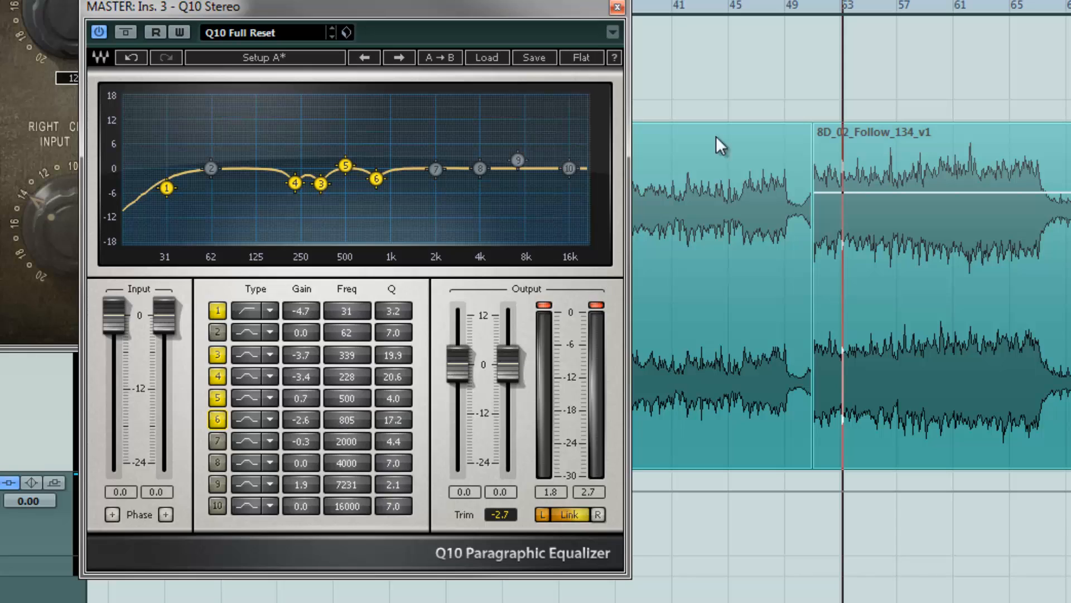
pyautogui.press('space')
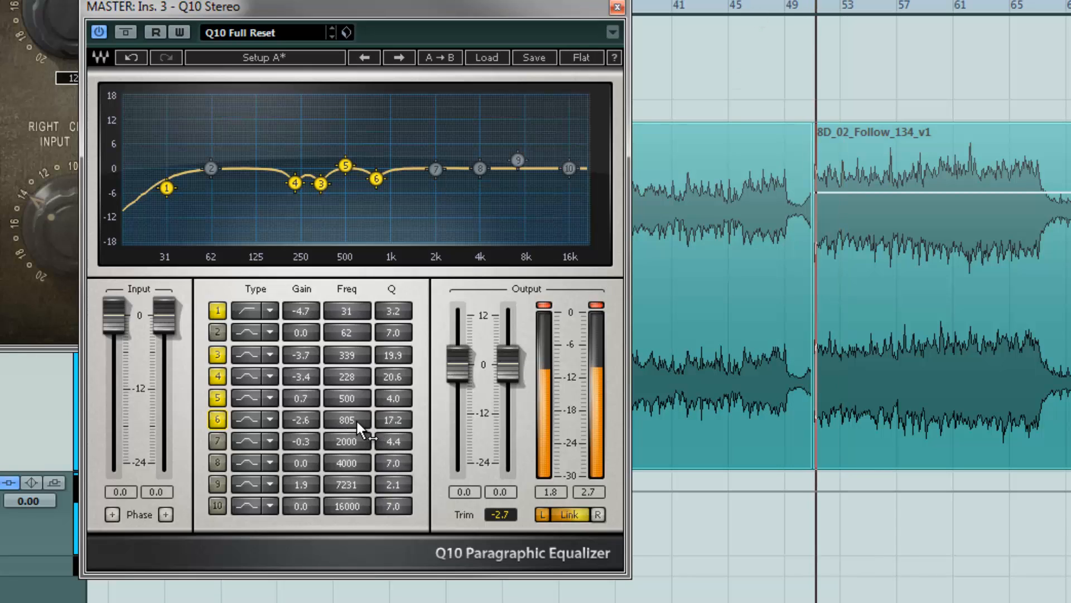
pyautogui.moveTo(353, 421); pyautogui.dragTo(319, 255)
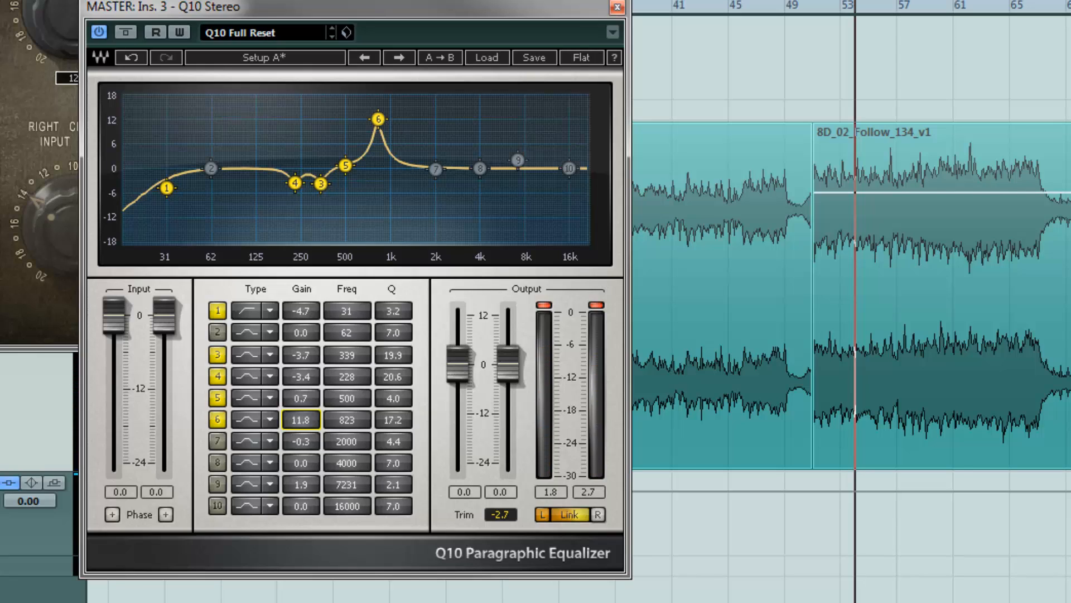
pyautogui.press('space')
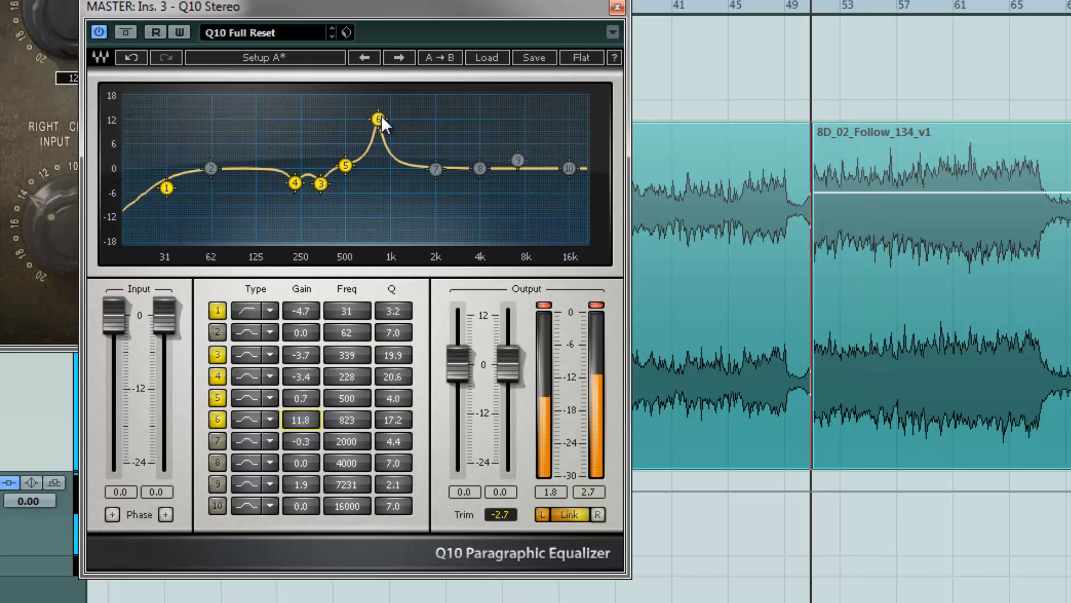
pyautogui.moveTo(378, 116)
pyautogui.mouseDown()
pyautogui.moveTo(394, 128)
pyautogui.moveTo(374, 120)
pyautogui.moveTo(383, 95)
pyautogui.moveTo(366, 84)
pyautogui.moveTo(386, 84)
pyautogui.moveTo(367, 110)
pyautogui.moveTo(384, 115)
pyautogui.moveTo(375, 112)
pyautogui.mouseUp()
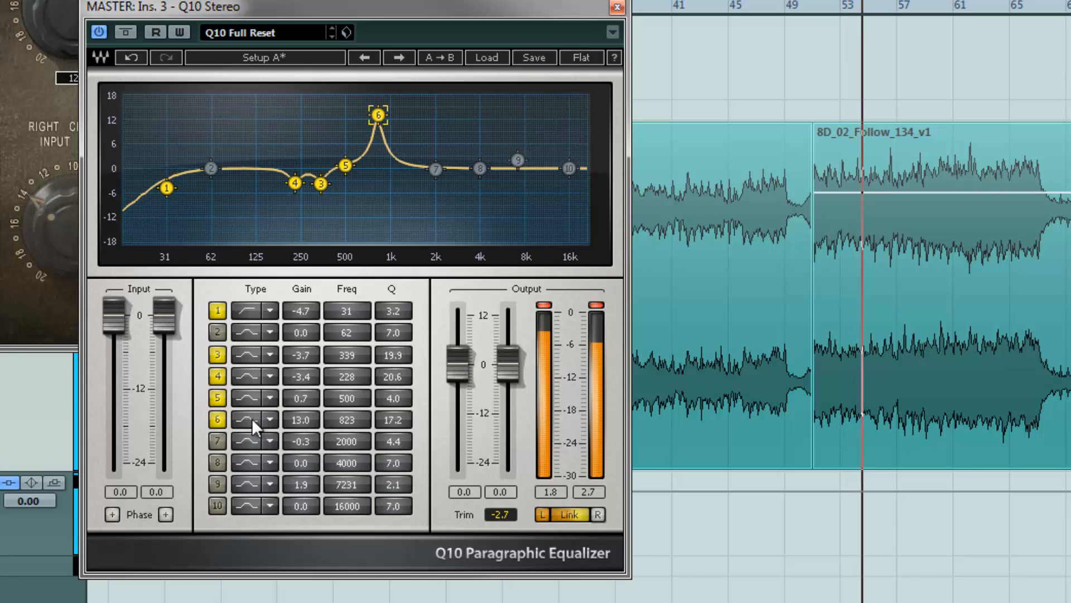
pyautogui.moveTo(305, 419); pyautogui.dragTo(300, 474)
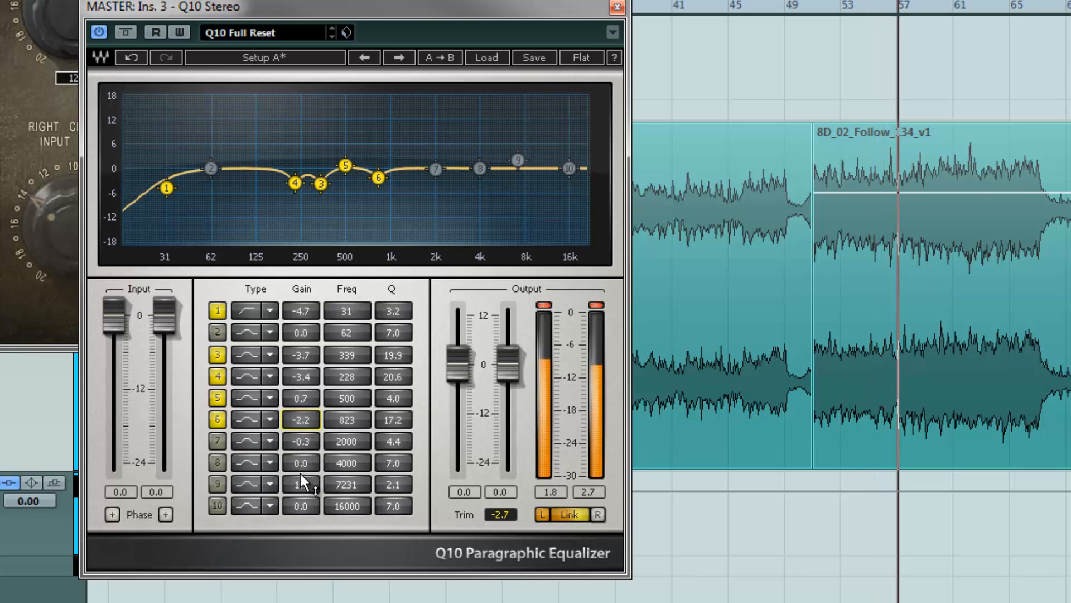
pyautogui.press('space')
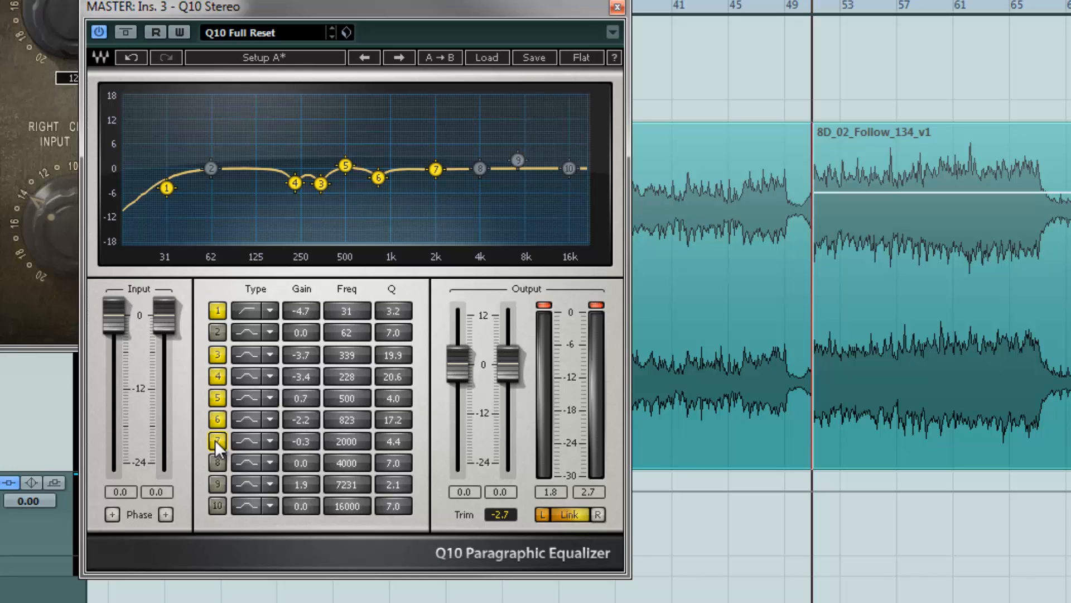
# Toggle EQ band 7 to compare, then move it to 2165 Hz with a gain of -0.2 dB
pyautogui.press('space')
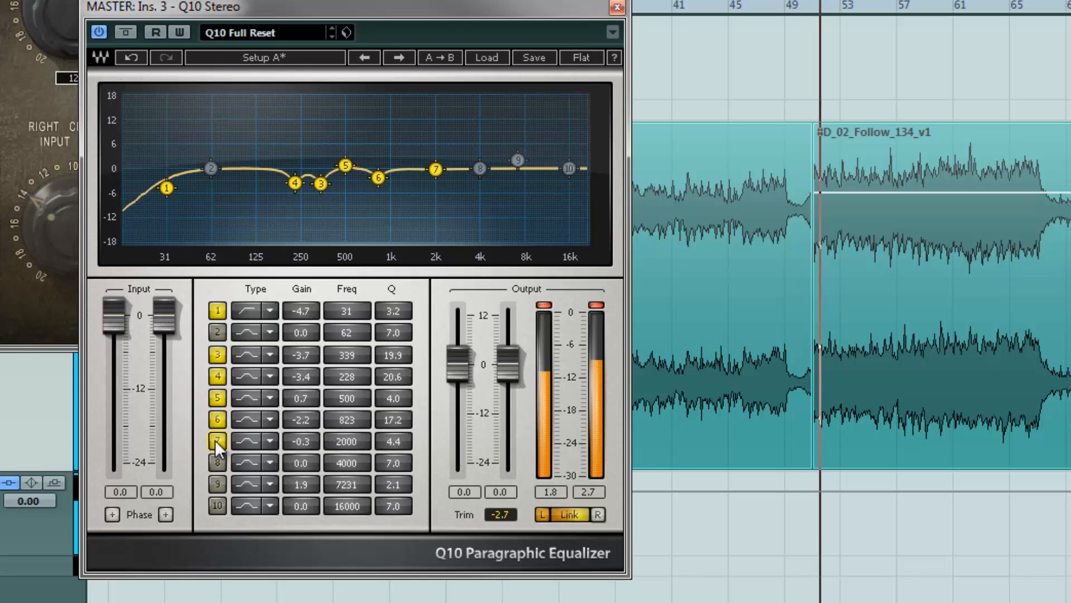
pyautogui.click(217, 440)
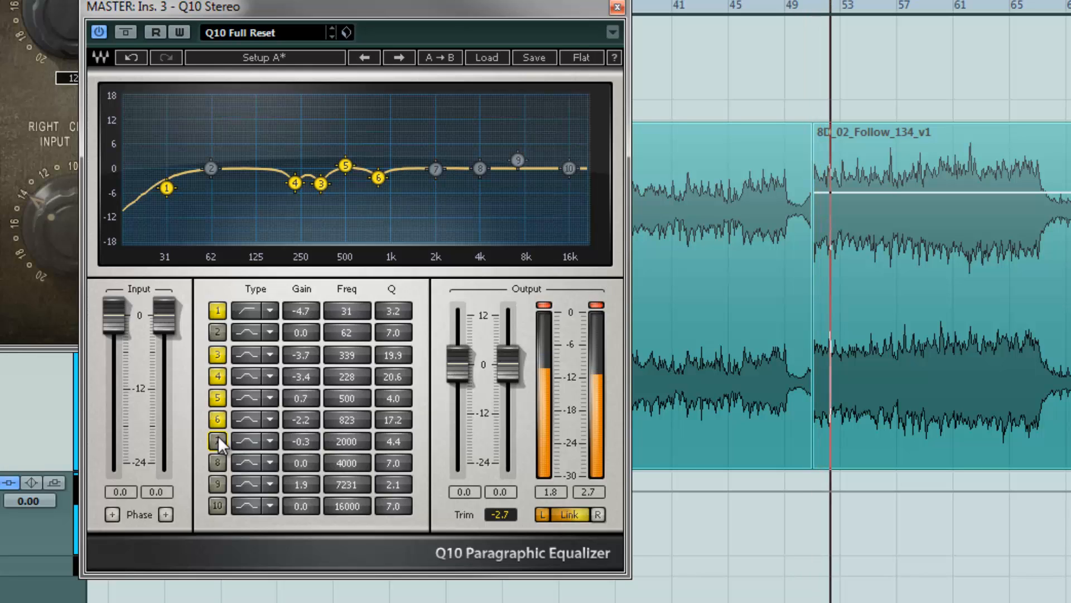
pyautogui.click(217, 440)
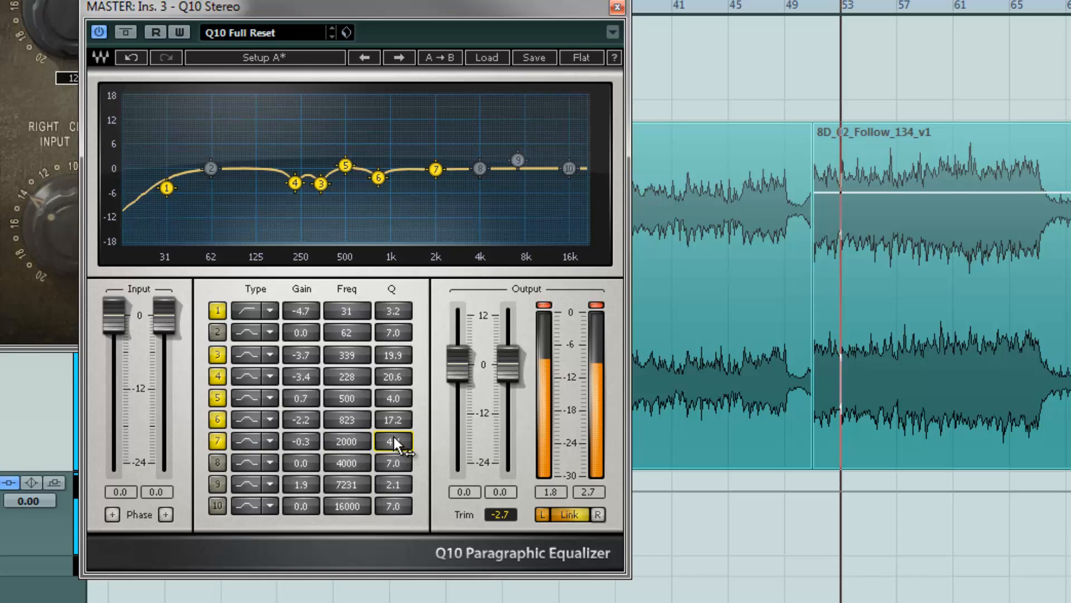
pyautogui.moveTo(306, 434); pyautogui.dragTo(310, 413)
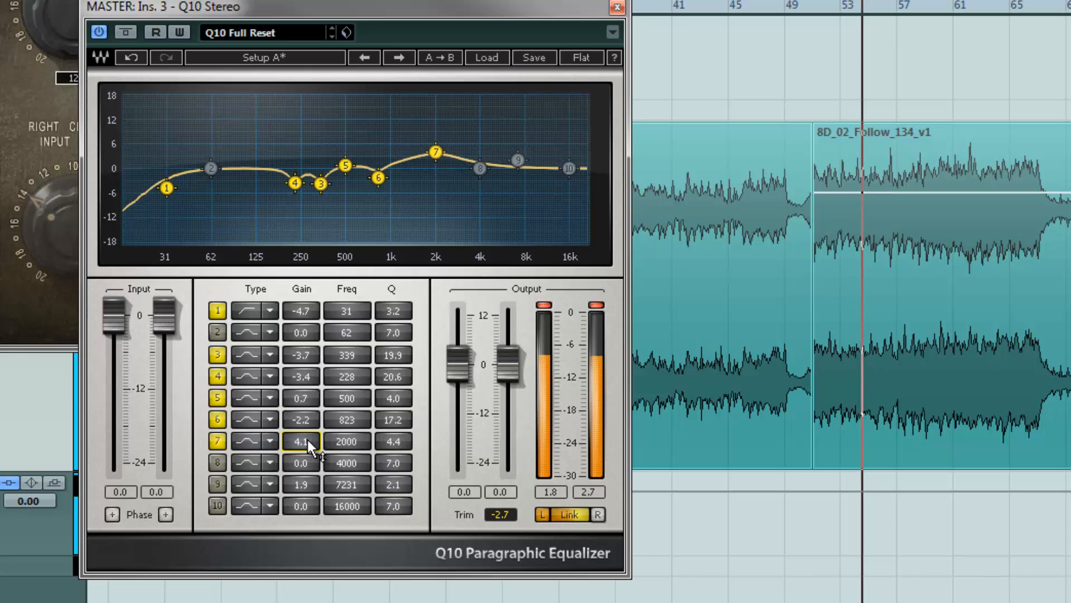
pyautogui.moveTo(306, 441); pyautogui.dragTo(300, 510)
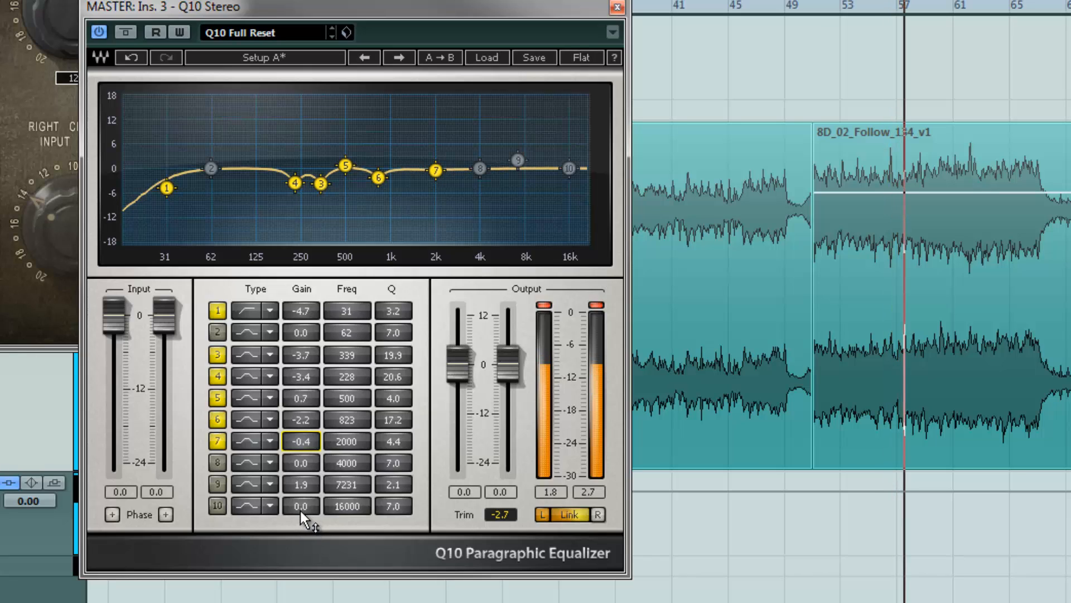
pyautogui.press('space')
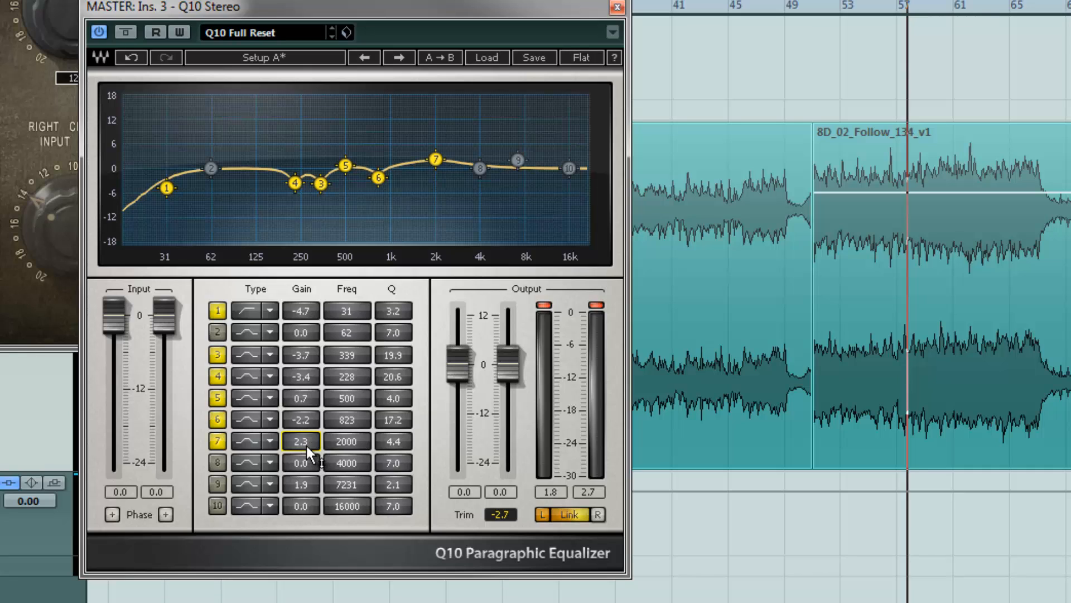
pyautogui.moveTo(306, 446)
pyautogui.mouseDown()
pyautogui.moveTo(306, 394)
pyautogui.moveTo(307, 433)
pyautogui.mouseUp()
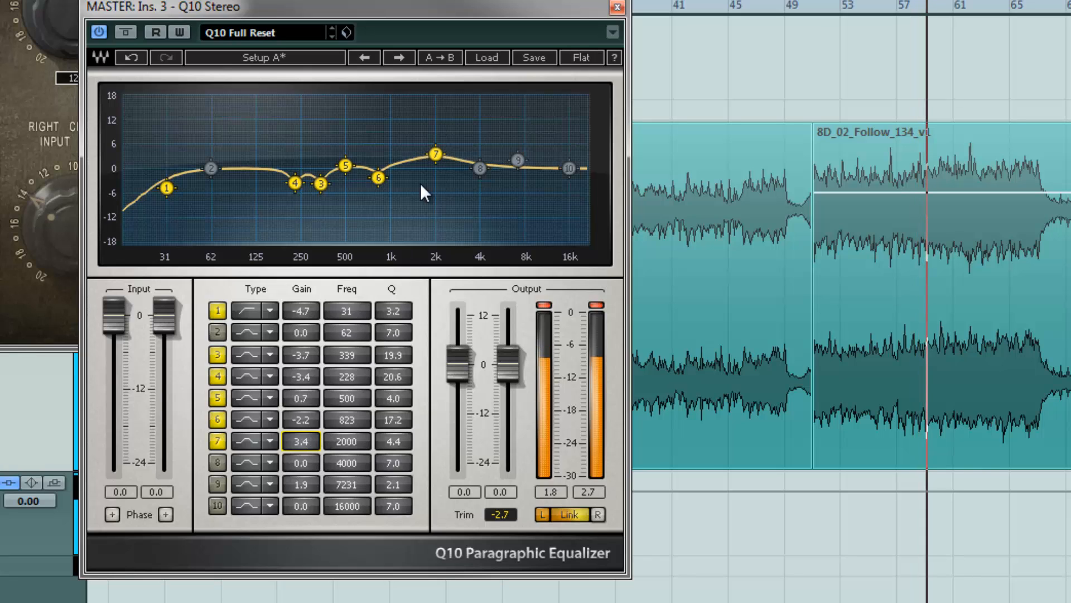
pyautogui.moveTo(433, 152)
pyautogui.mouseDown()
pyautogui.moveTo(412, 137)
pyautogui.moveTo(441, 138)
pyautogui.moveTo(414, 136)
pyautogui.moveTo(437, 156)
pyautogui.mouseUp()
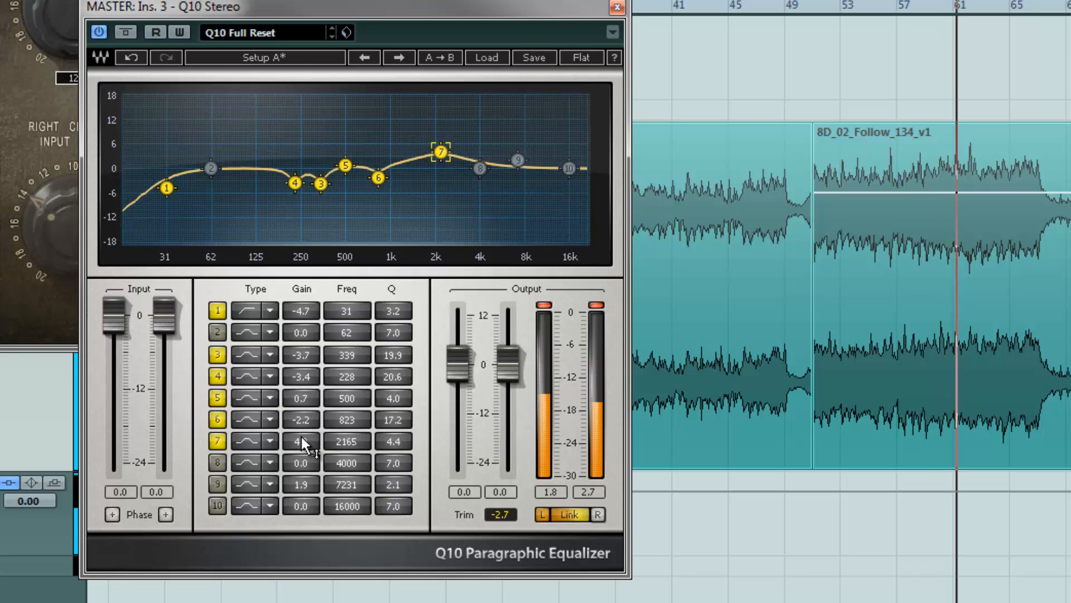
pyautogui.moveTo(302, 437); pyautogui.dragTo(302, 477)
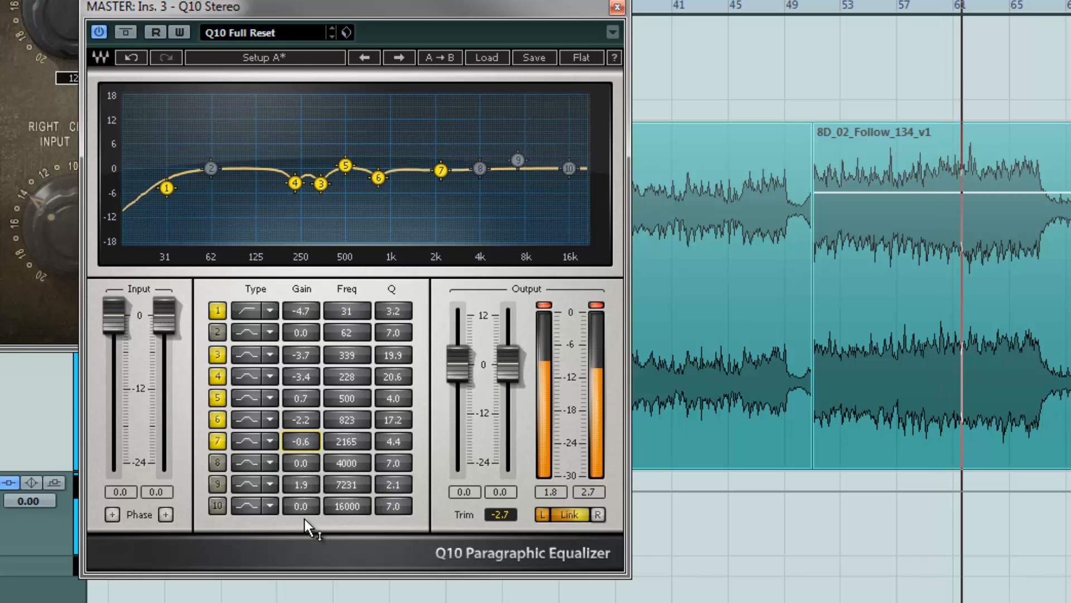
pyautogui.moveTo(305, 518); pyautogui.dragTo(302, 511)
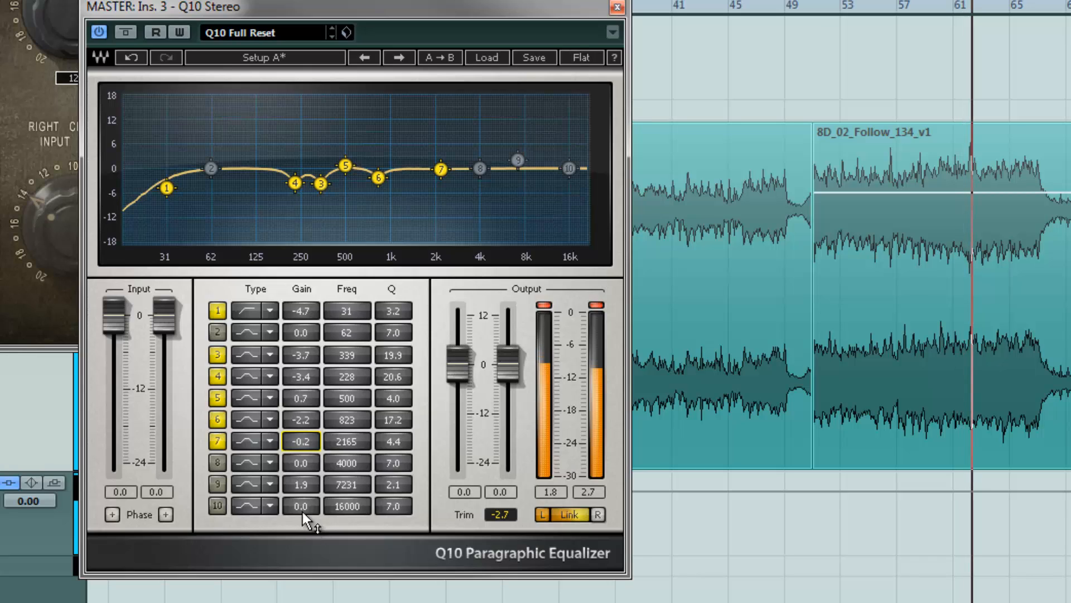
# Enable EQ band 9 and set it to 7829 Hz with a gain of 1.5 dB
pyautogui.click(216, 484)
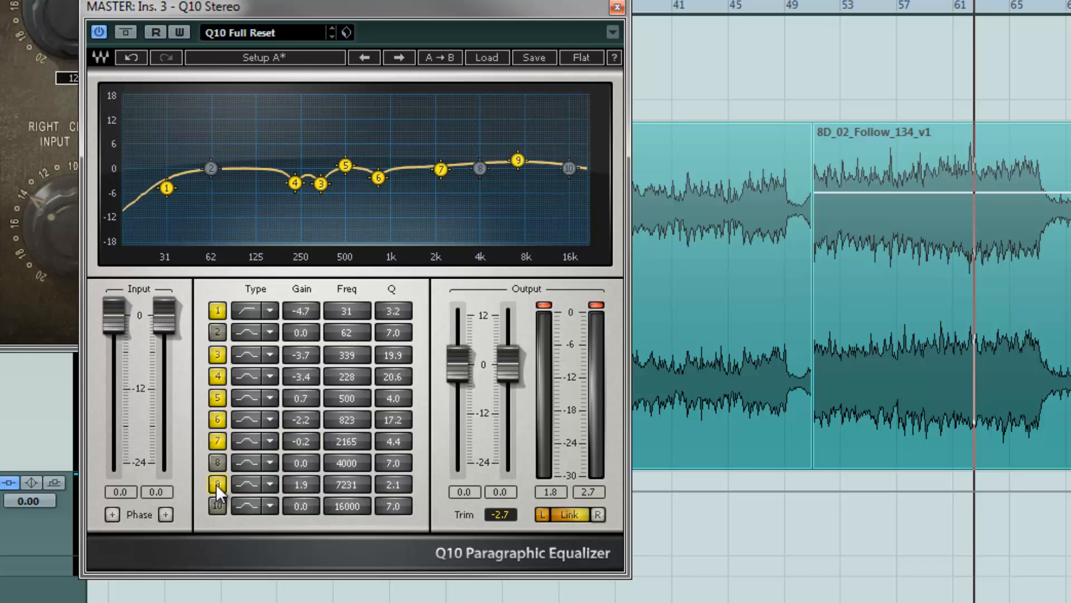
pyautogui.press('KP_1')
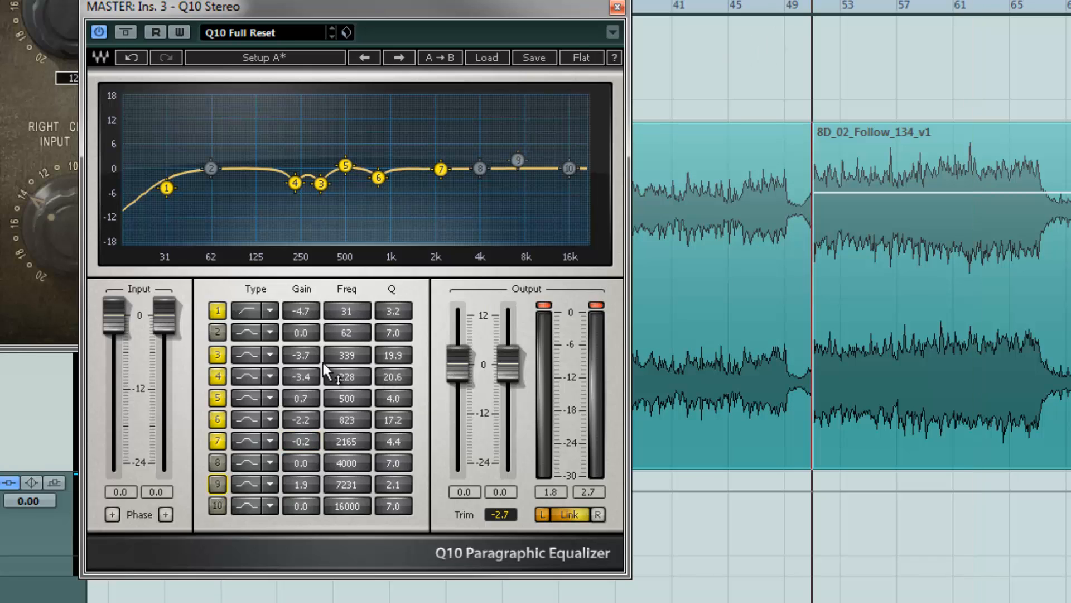
pyautogui.press('space')
pyautogui.click(217, 483)
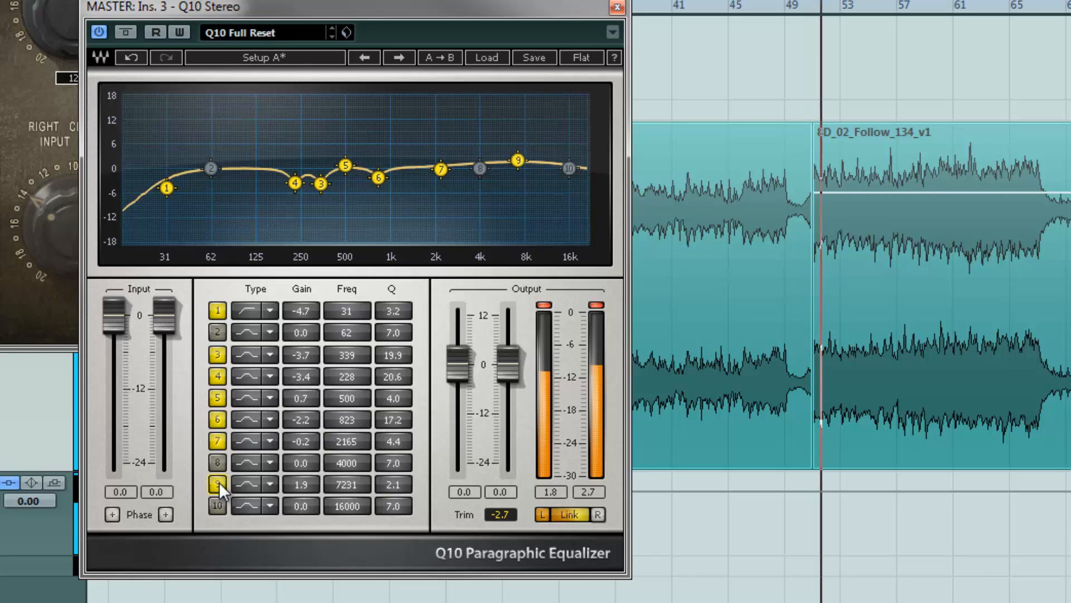
pyautogui.moveTo(310, 483); pyautogui.dragTo(303, 457)
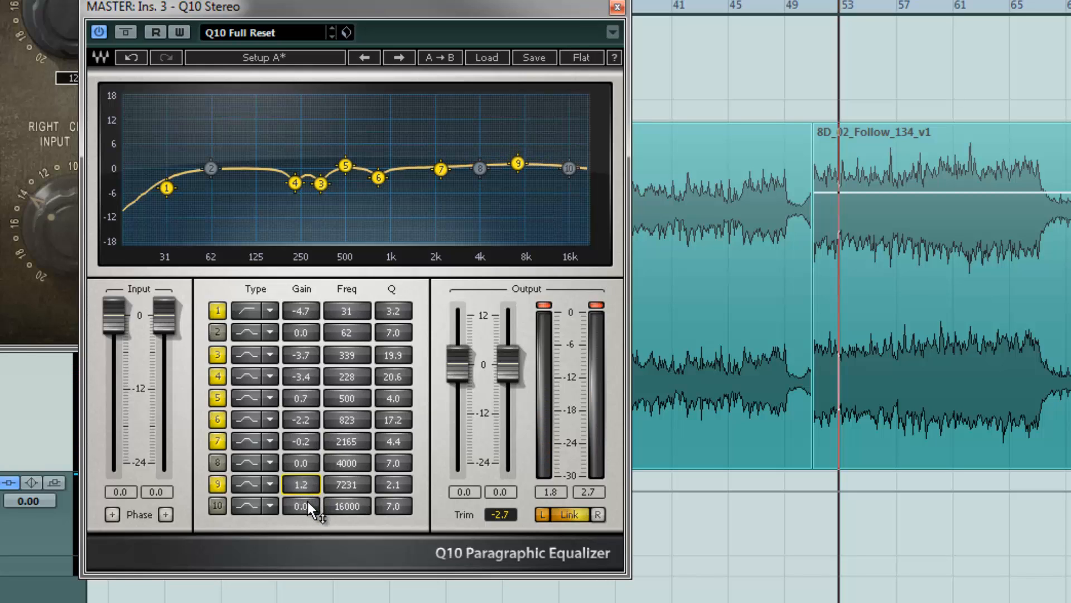
pyautogui.moveTo(307, 501); pyautogui.dragTo(365, 478)
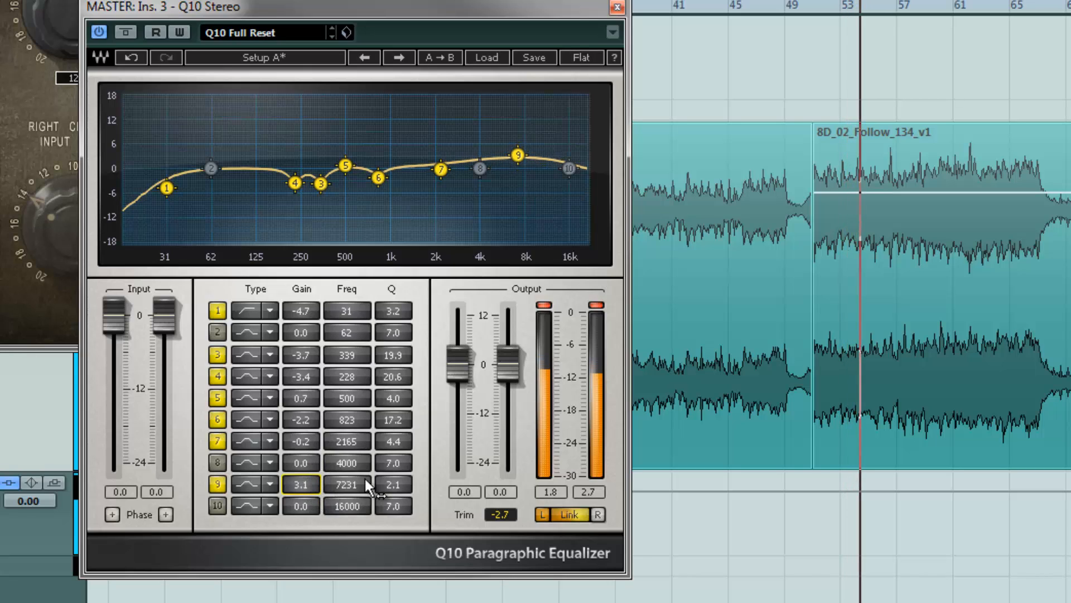
pyautogui.moveTo(510, 153); pyautogui.dragTo(483, 172)
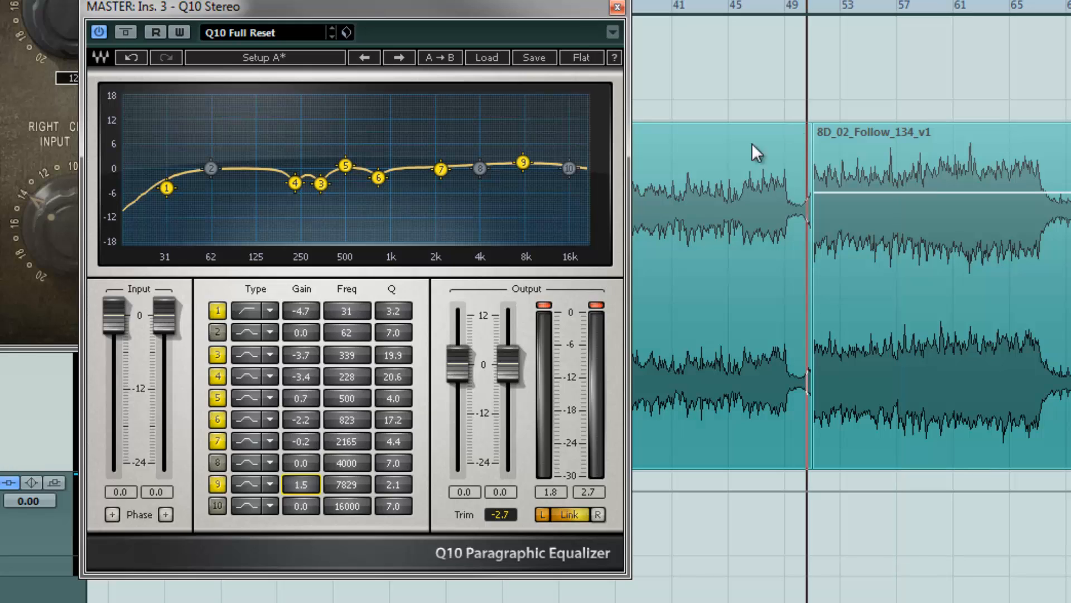
# Toggle the equalizer's bypass on and off while playing to compare processed and unprocessed sound
pyautogui.click(130, 33)
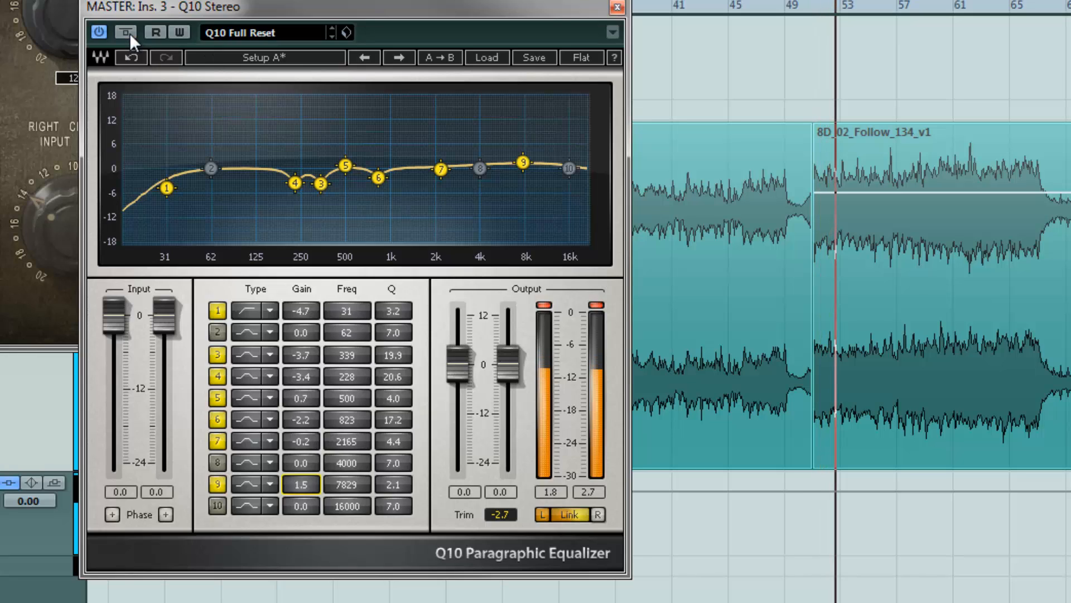
pyautogui.click(130, 33)
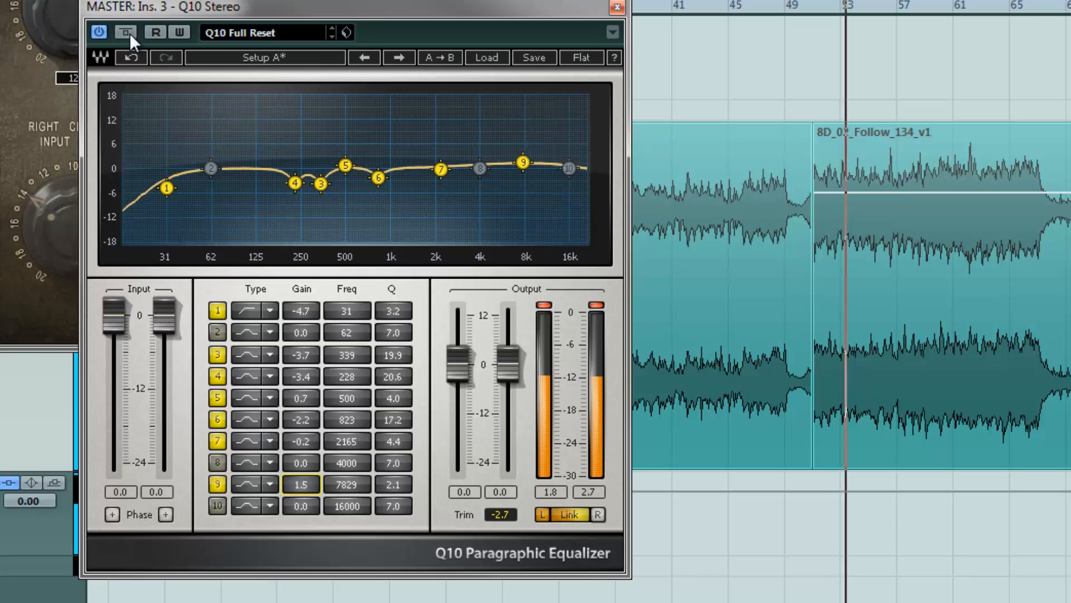
pyautogui.click(129, 32)
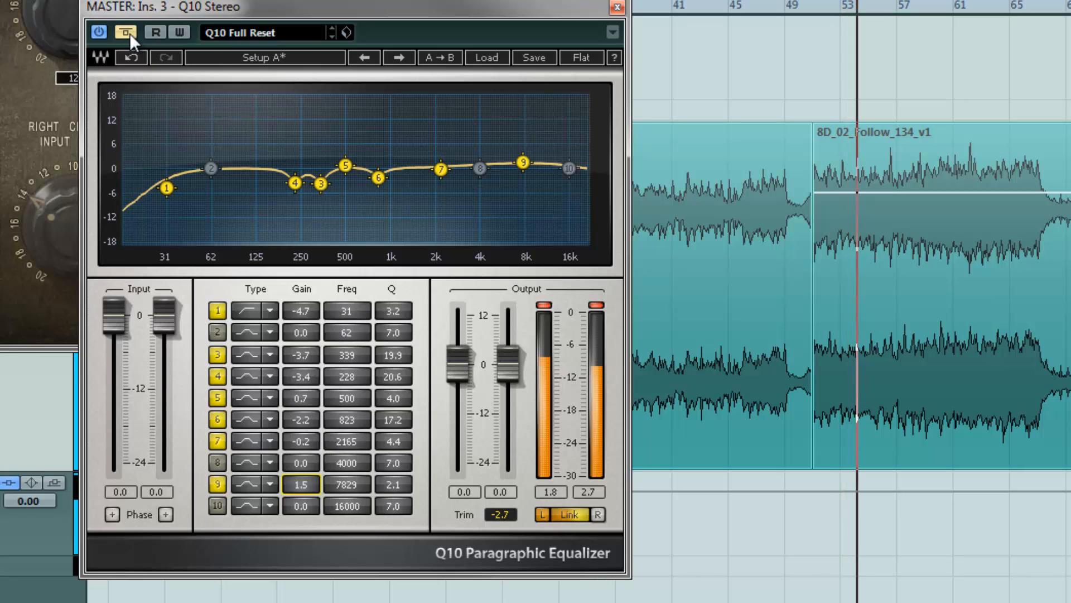
pyautogui.press('space')
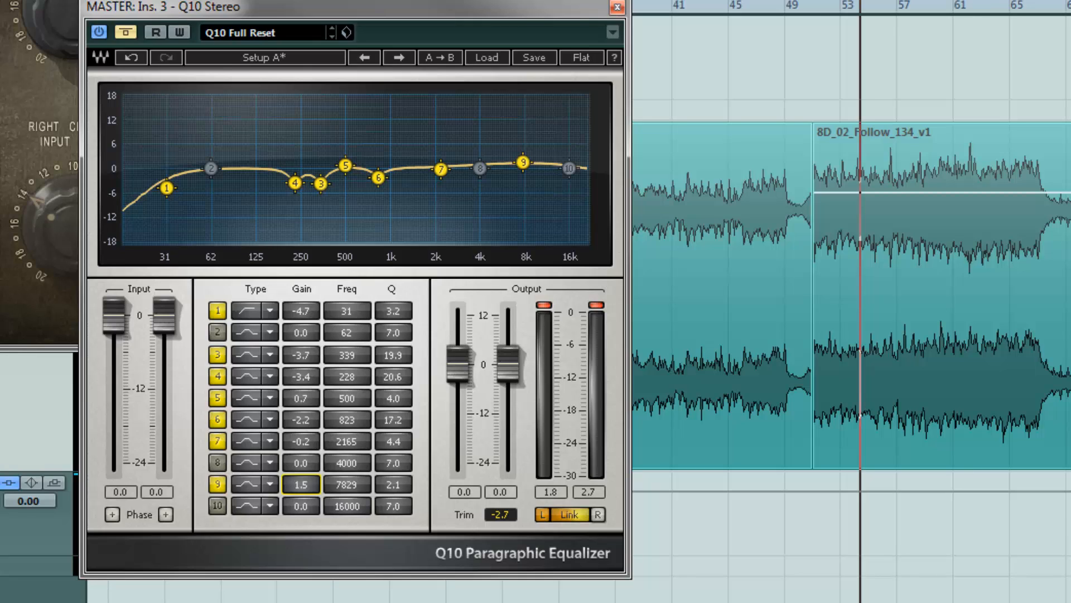
pyautogui.click(821, 2)
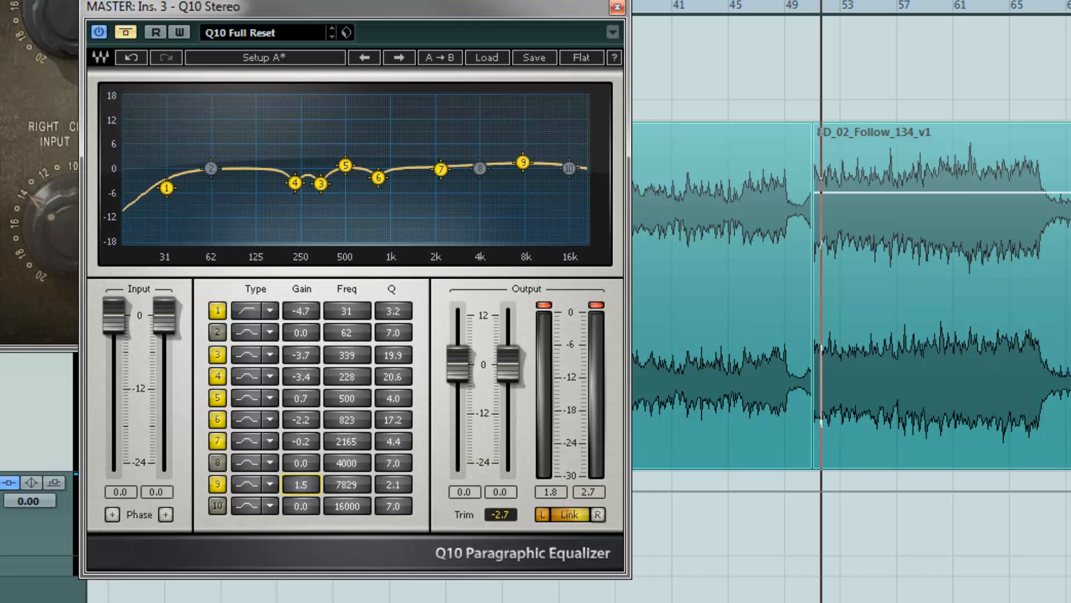
pyautogui.moveTo(821, 3); pyautogui.dragTo(822, 4)
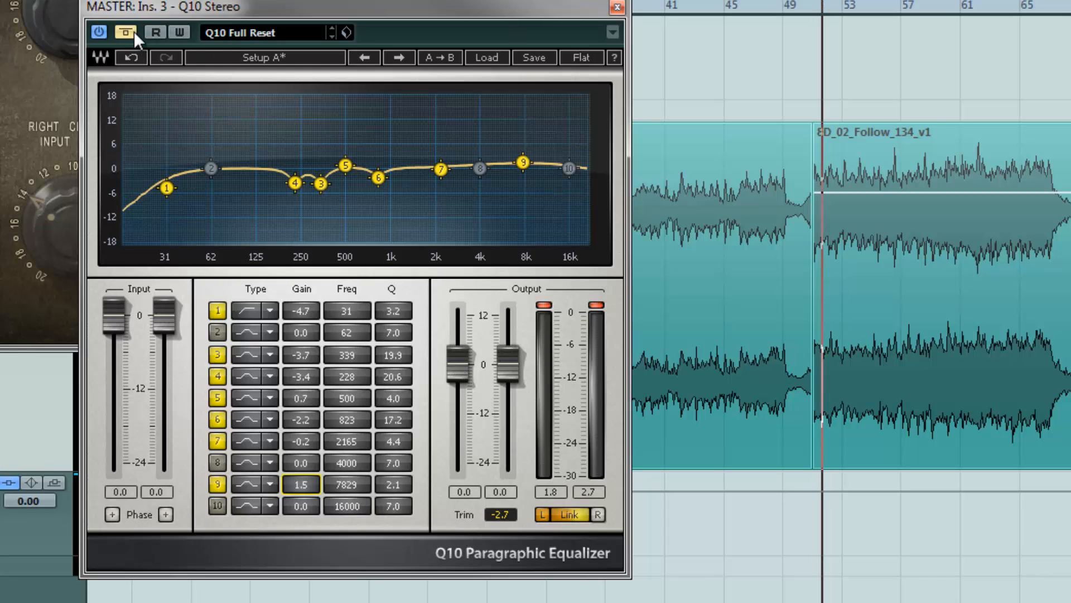
pyautogui.press('space')
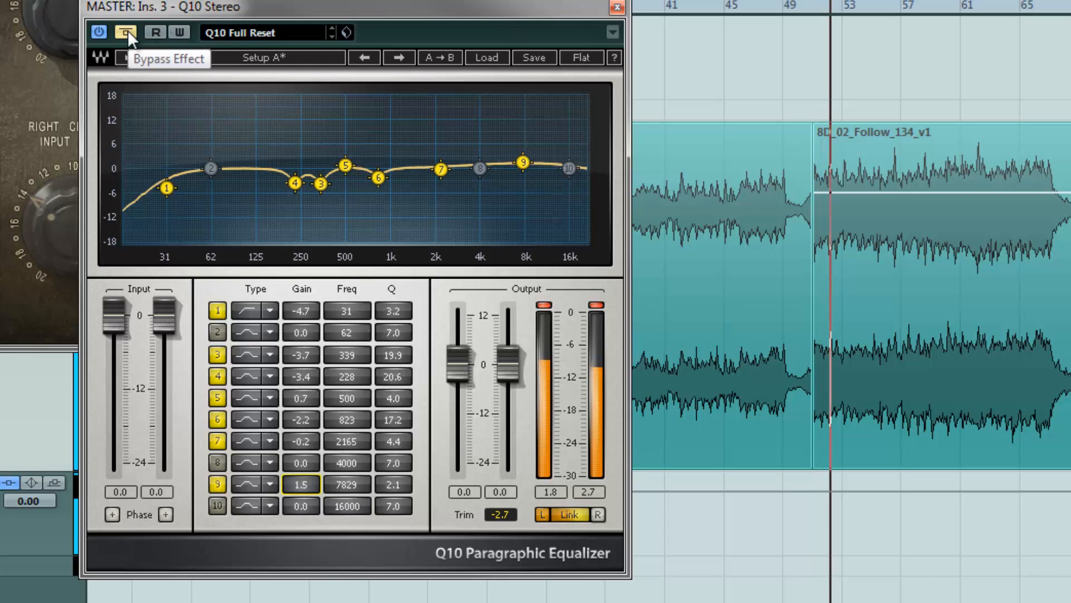
pyautogui.click(126, 32)
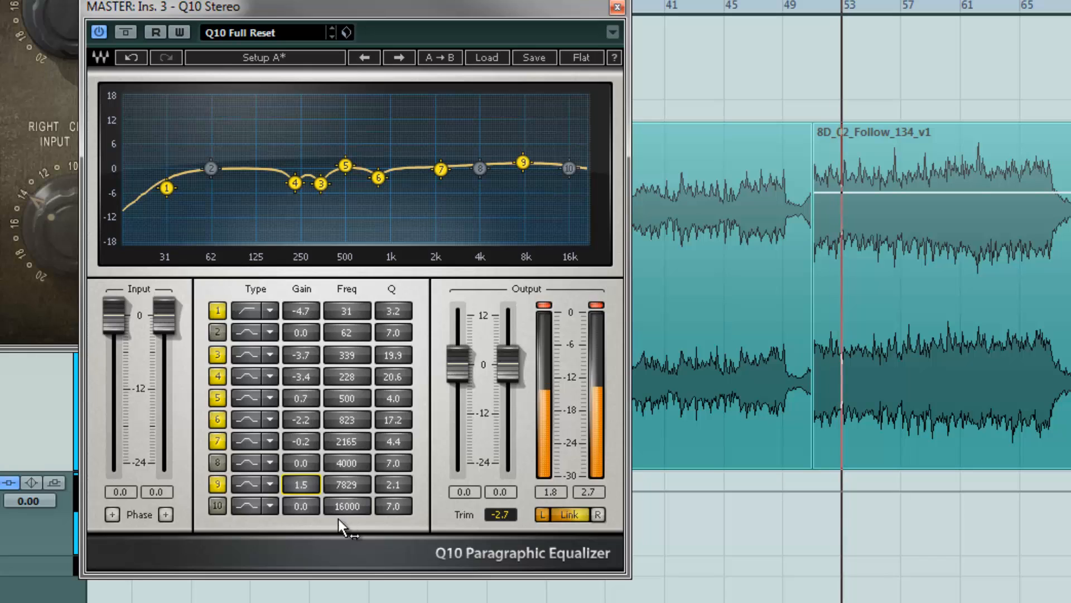
# Lower band 9's gain to 0.9 dB and toggle the equalizer bypass again to compare
pyautogui.moveTo(310, 480); pyautogui.dragTo(306, 497)
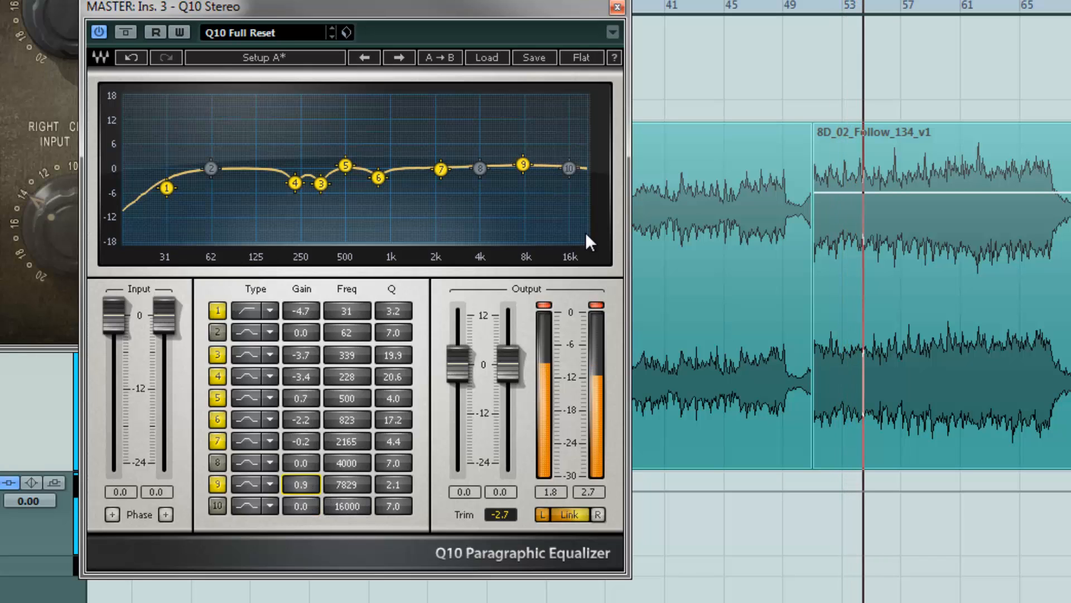
pyautogui.click(597, 305)
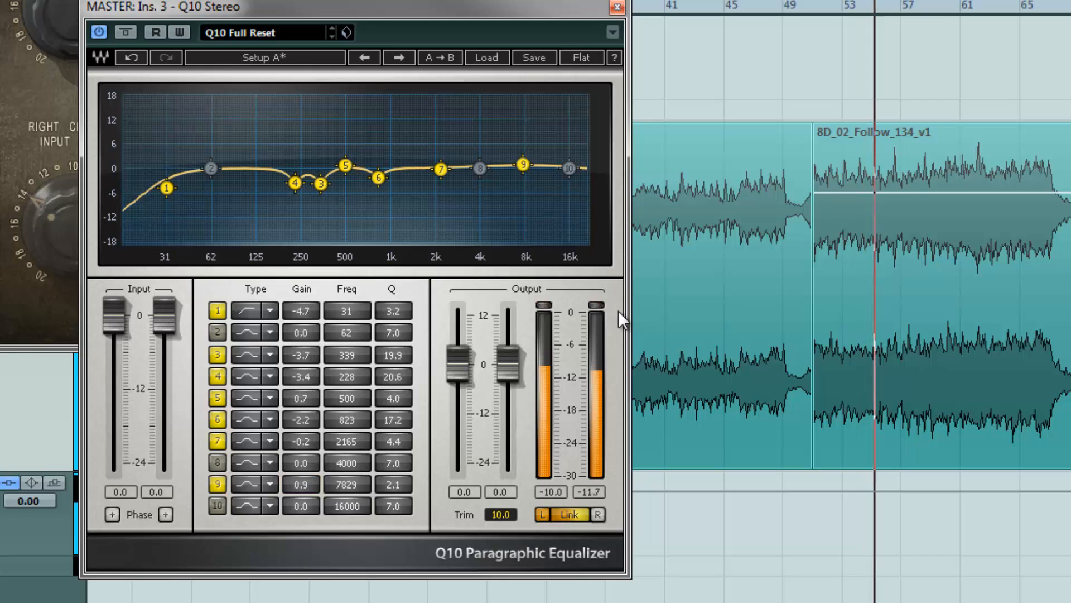
pyautogui.click(126, 32)
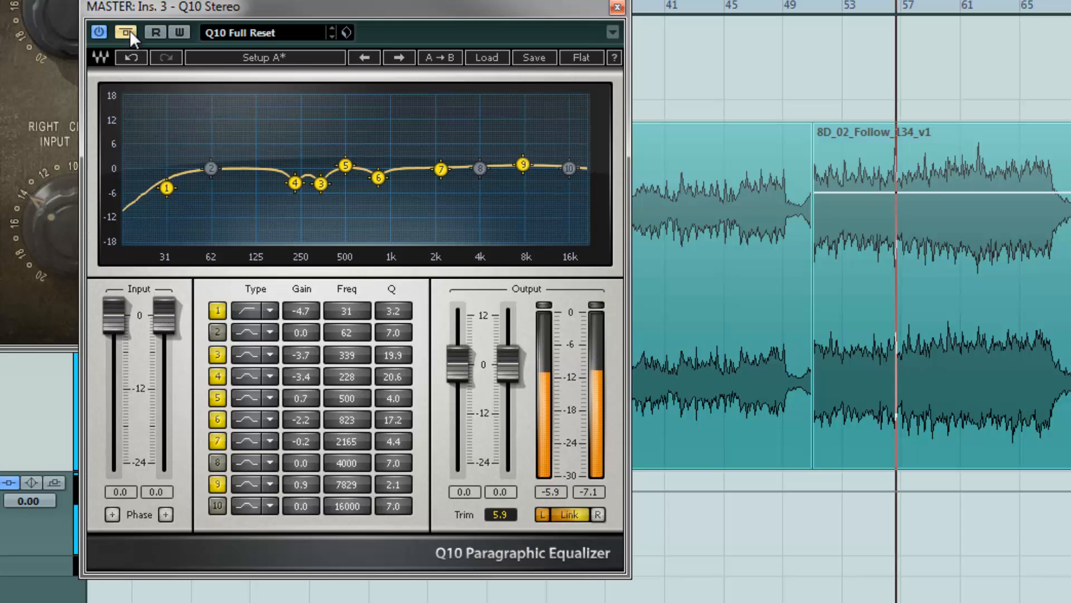
pyautogui.click(130, 29)
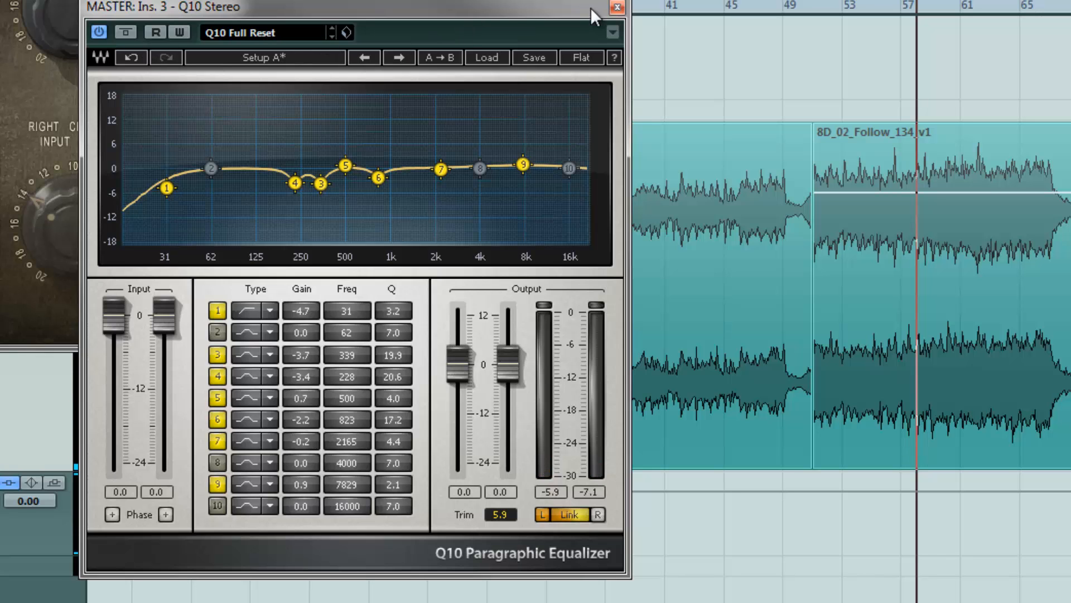
# Close the Q10 equalizer window and, during playback, lower the L3-LL Ultramaximizer threshold to -5.8 dB
pyautogui.moveTo(590, 8); pyautogui.dragTo(458, 0)
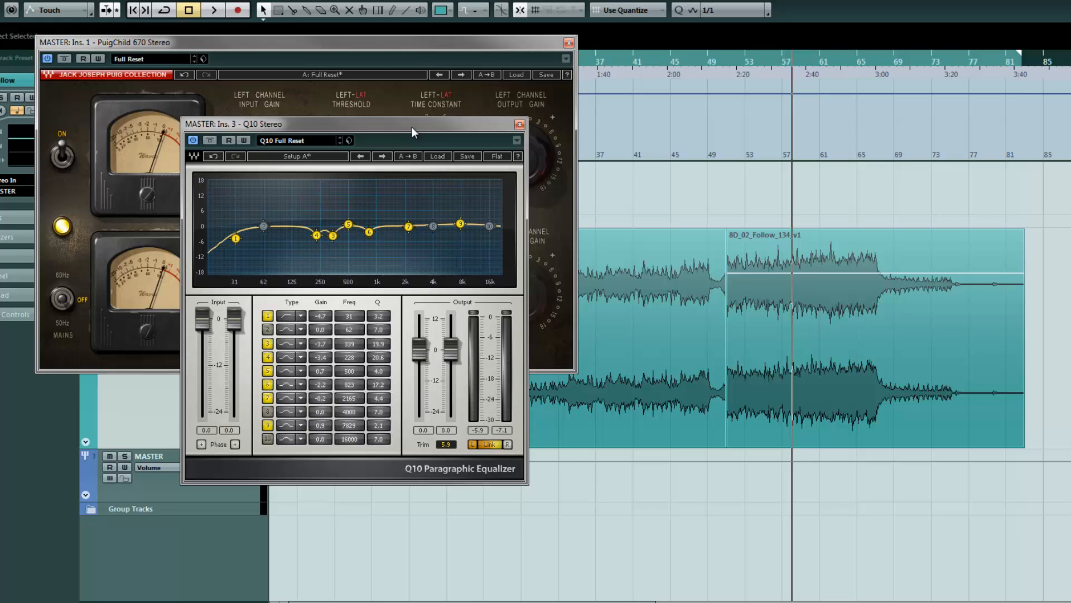
pyautogui.click(519, 124)
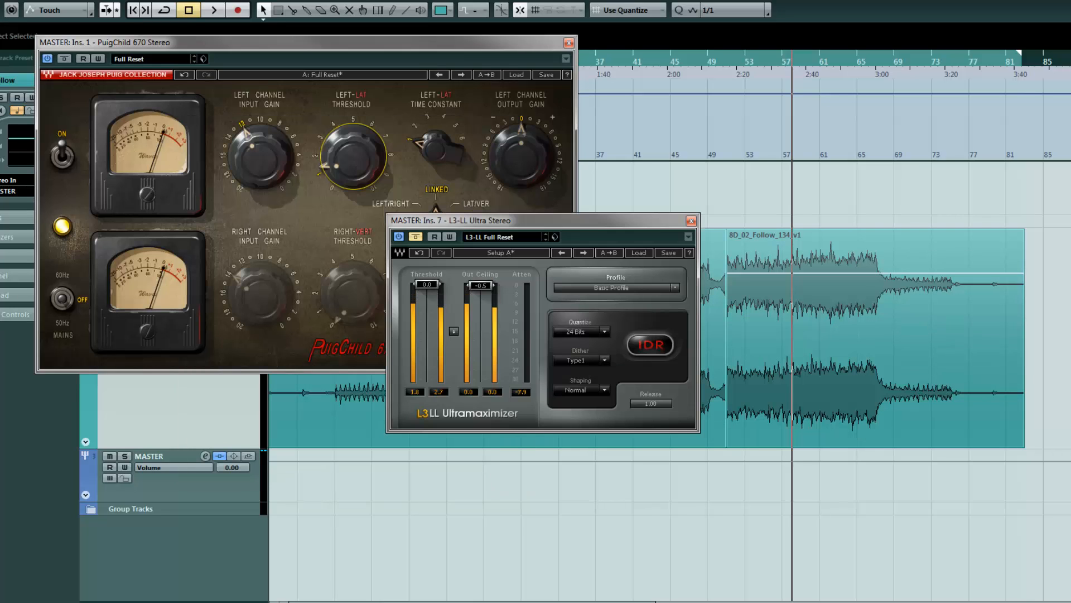
pyautogui.moveTo(614, 227); pyautogui.dragTo(618, 240)
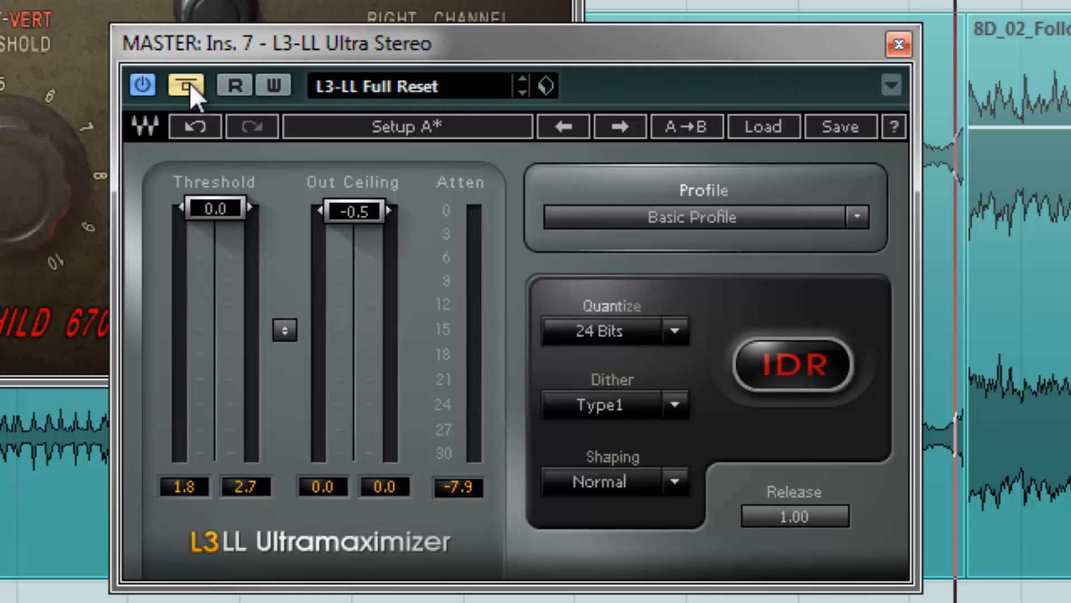
pyautogui.press('space')
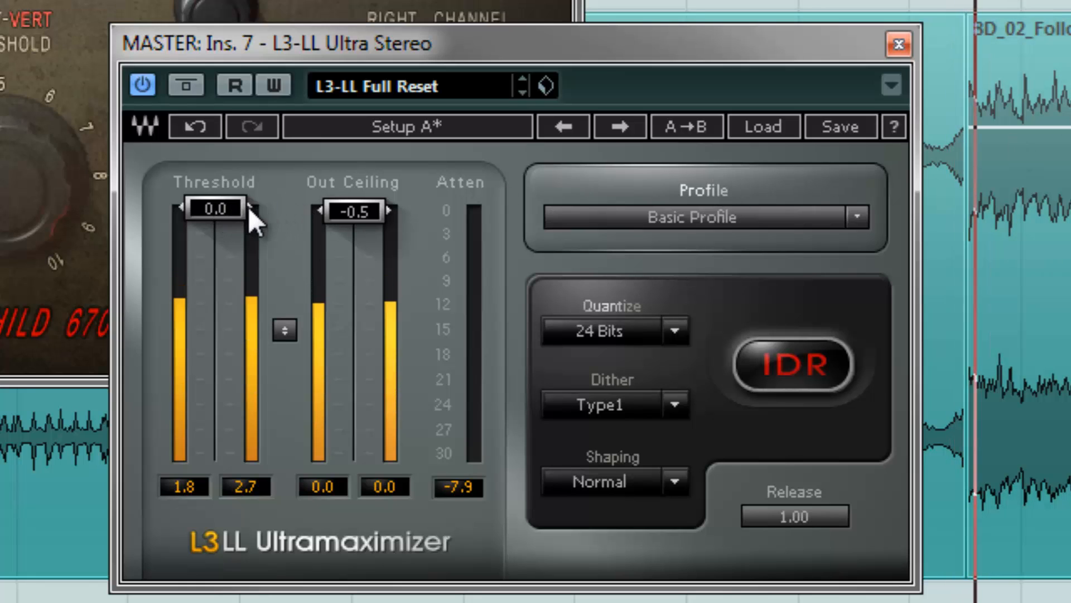
pyautogui.moveTo(232, 205); pyautogui.dragTo(253, 403)
pyautogui.moveTo(236, 244); pyautogui.dragTo(243, 339)
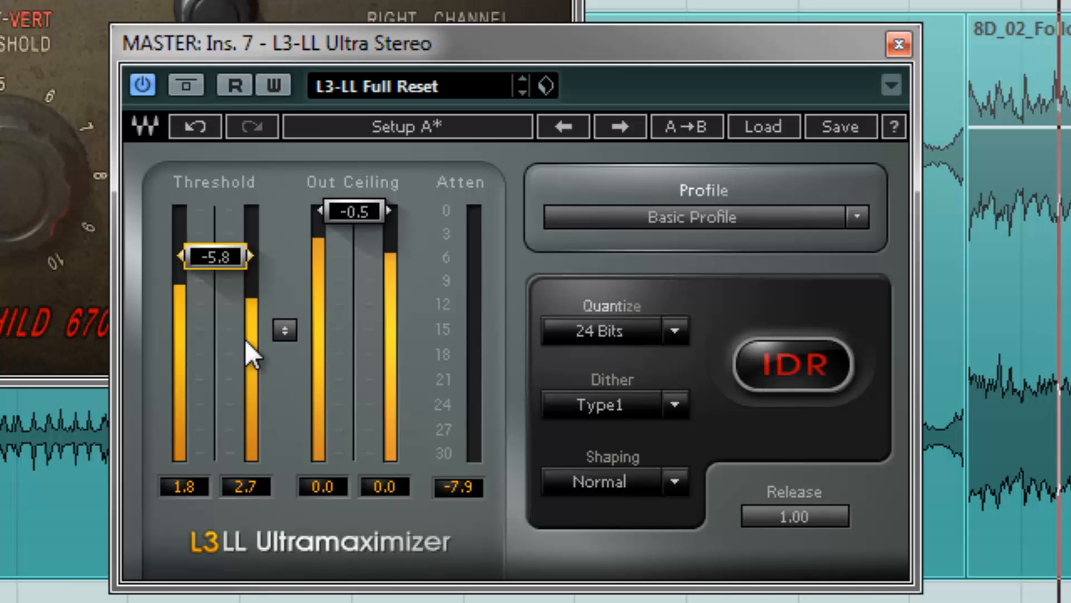
# Restart playback and lower the L3-LL Ultramaximizer threshold further to -7.7 dB
pyautogui.press('space')
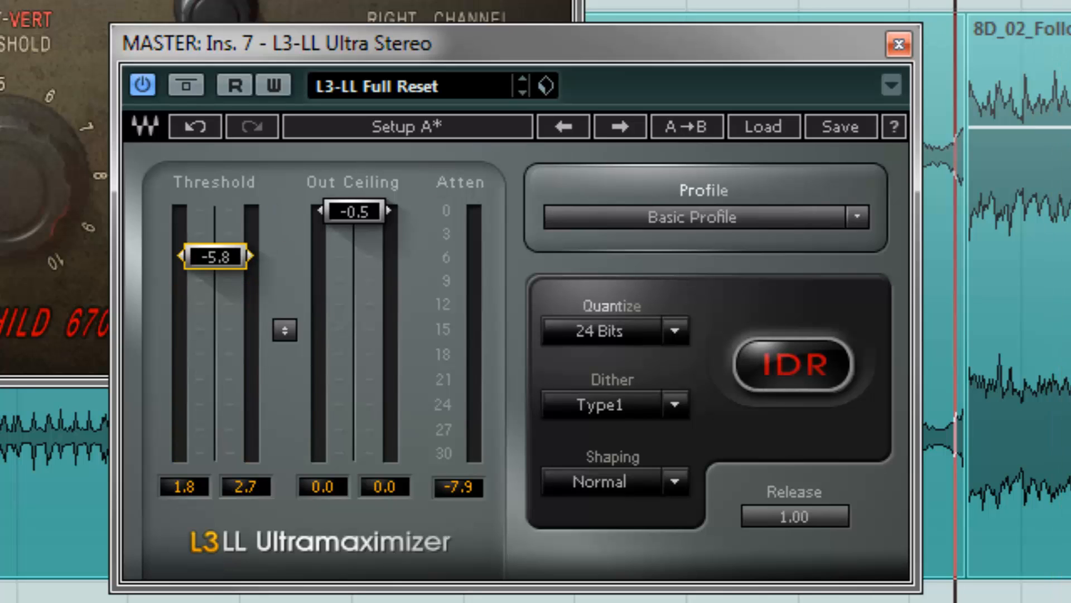
pyautogui.press('space')
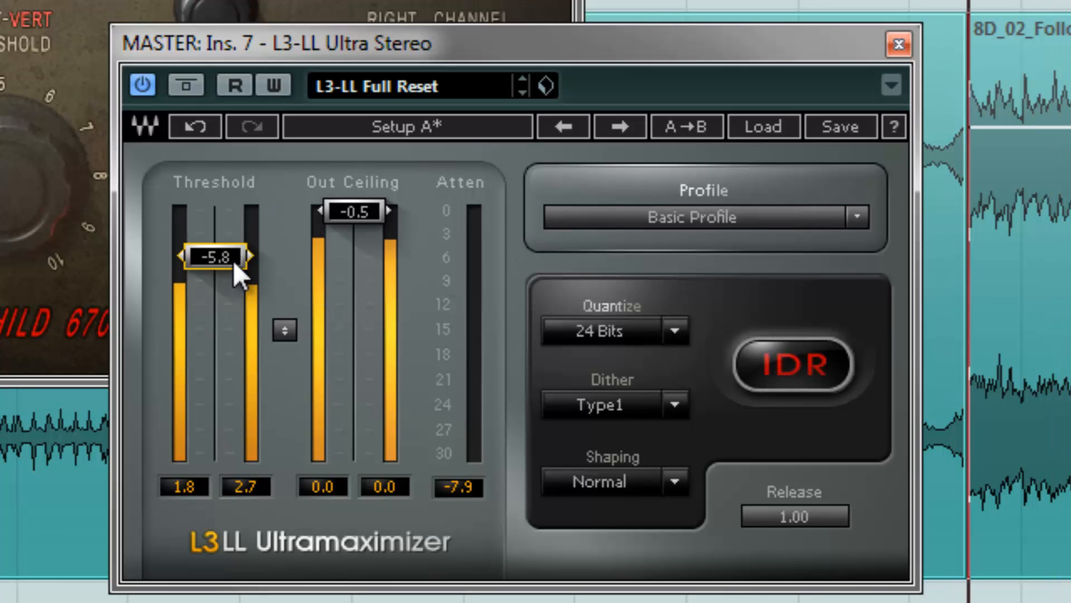
pyautogui.moveTo(232, 260); pyautogui.dragTo(249, 215)
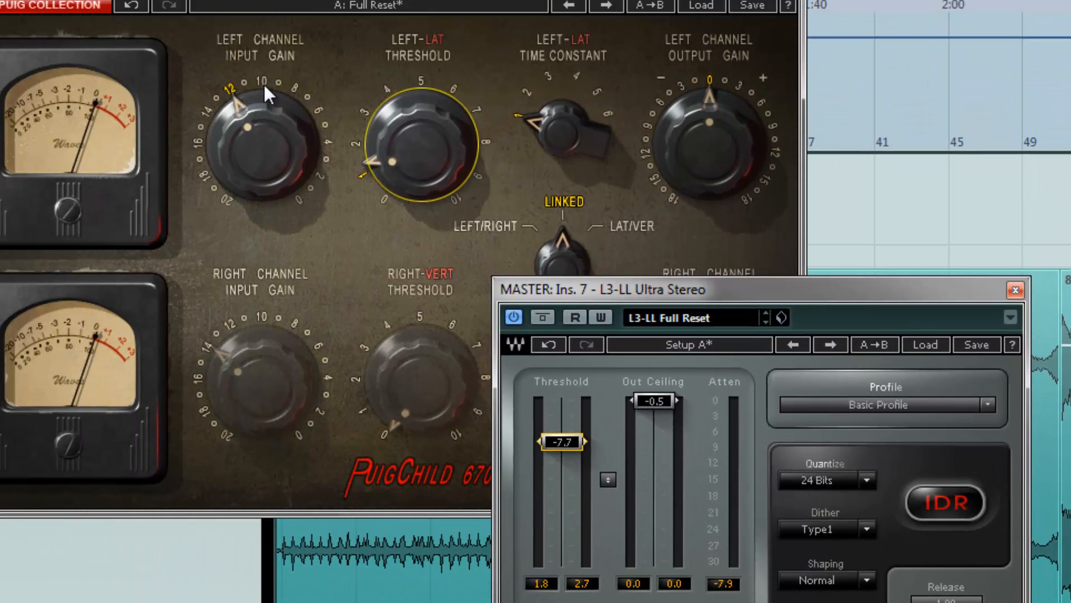
# Turn the PuigChild left channel input gain down to 10
pyautogui.moveTo(260, 79); pyautogui.dragTo(269, 120)
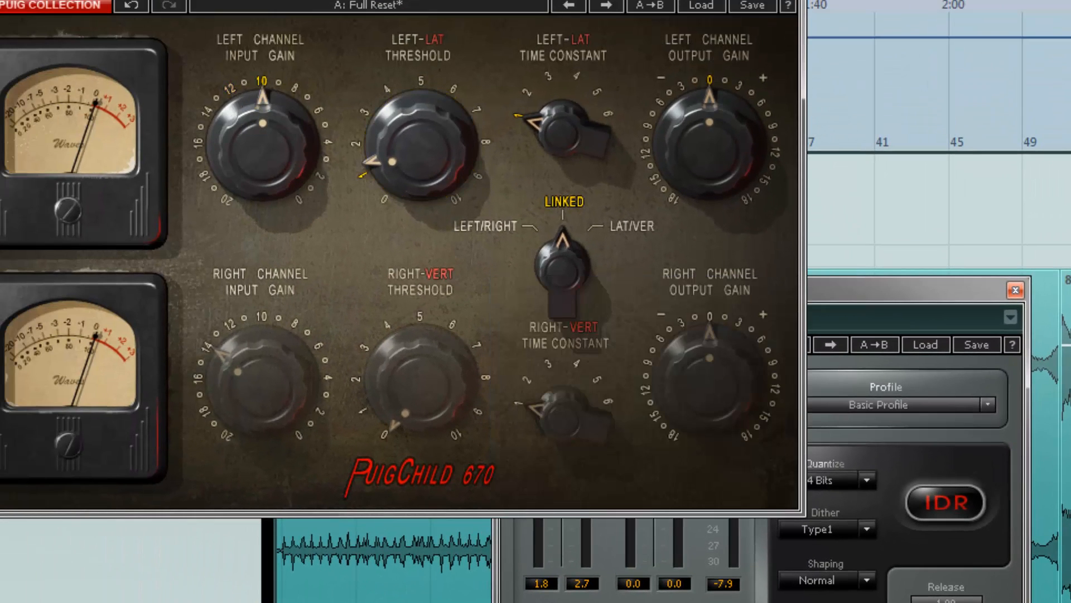
pyautogui.moveTo(859, 290); pyautogui.dragTo(867, 299)
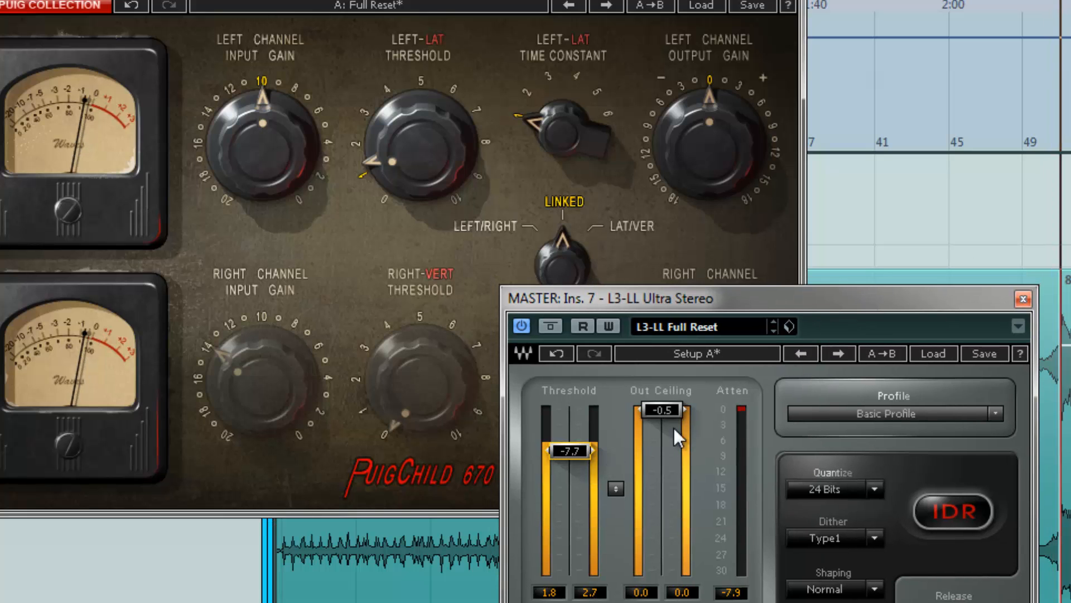
# Fine-tune the L3-LL Ultramaximizer threshold to -7.6 dB and stop playback
pyautogui.moveTo(581, 449); pyautogui.dragTo(583, 420)
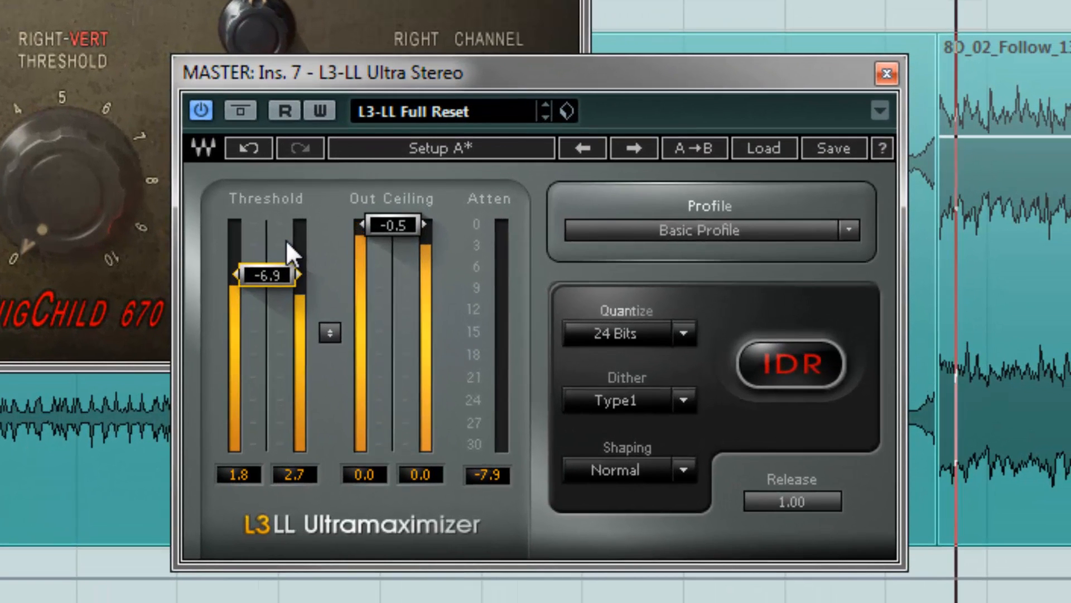
pyautogui.moveTo(286, 240); pyautogui.dragTo(287, 269)
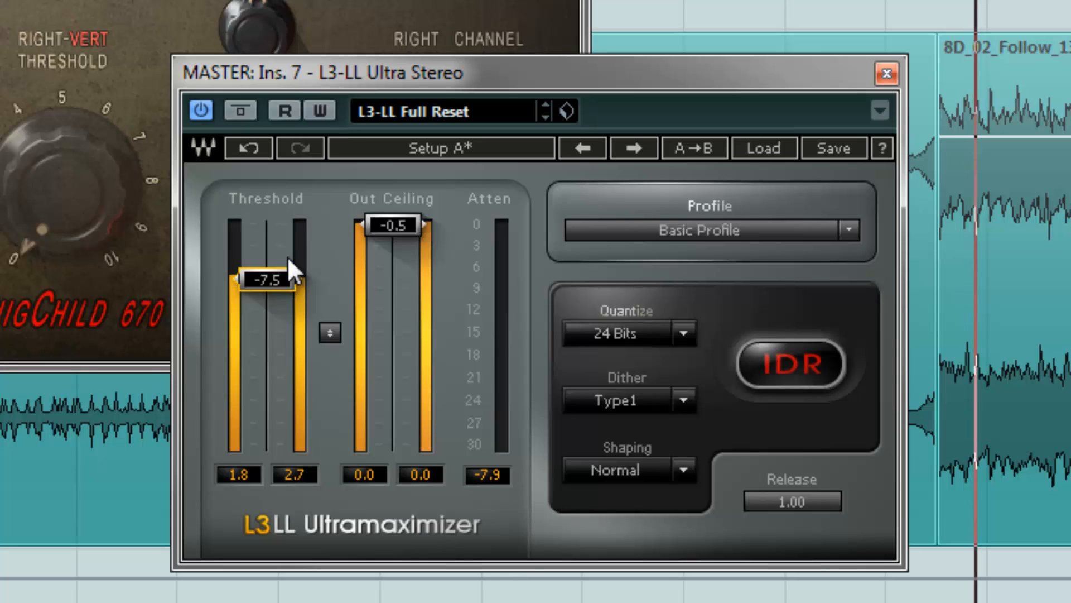
pyautogui.moveTo(288, 259); pyautogui.dragTo(279, 269)
pyautogui.press('space')
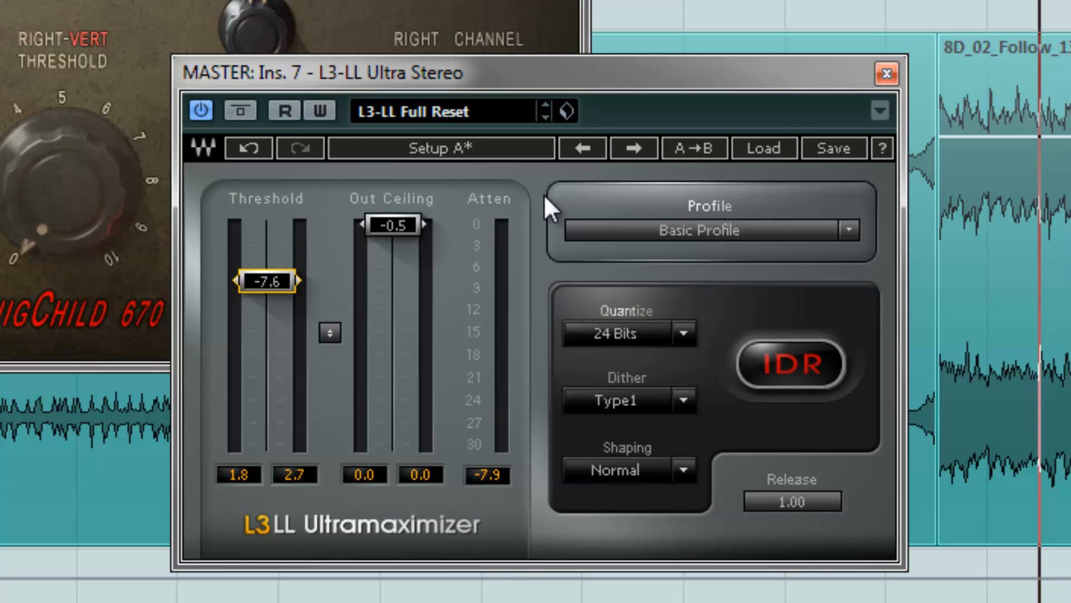
# Re-adjust the L3-LL Ultramaximizer threshold by ear, settling at -7.8 dB
pyautogui.moveTo(696, 84); pyautogui.dragTo(660, 180)
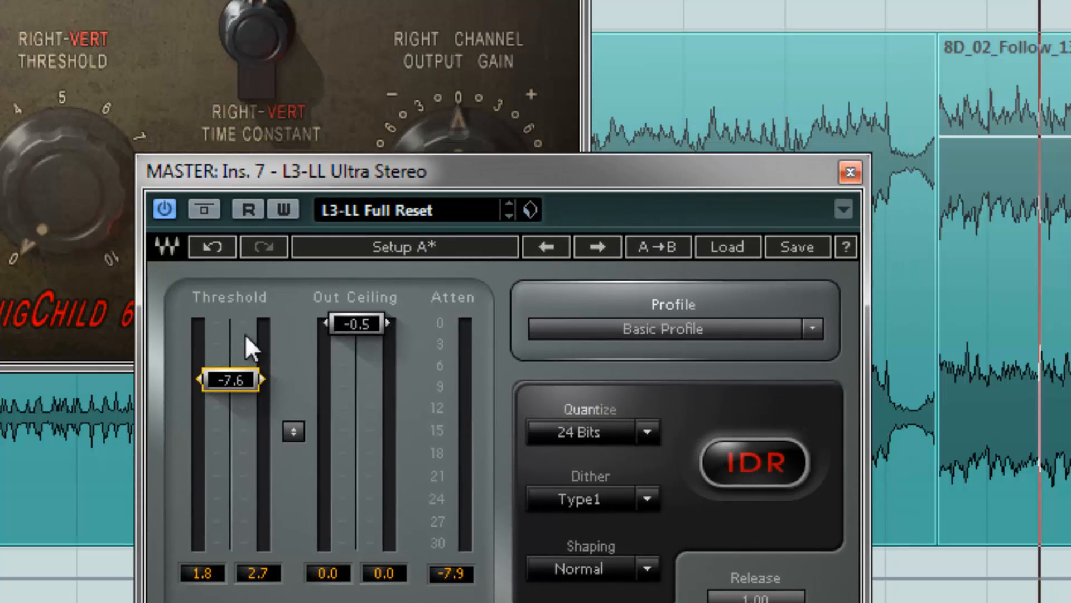
pyautogui.moveTo(252, 378); pyautogui.dragTo(247, 376)
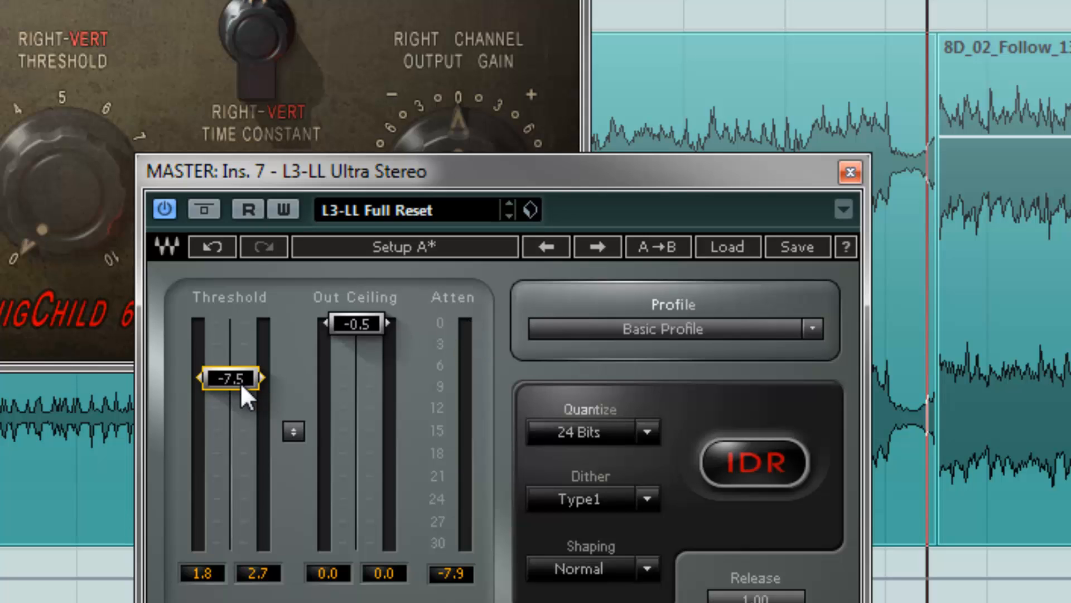
pyautogui.moveTo(248, 377); pyautogui.dragTo(248, 355)
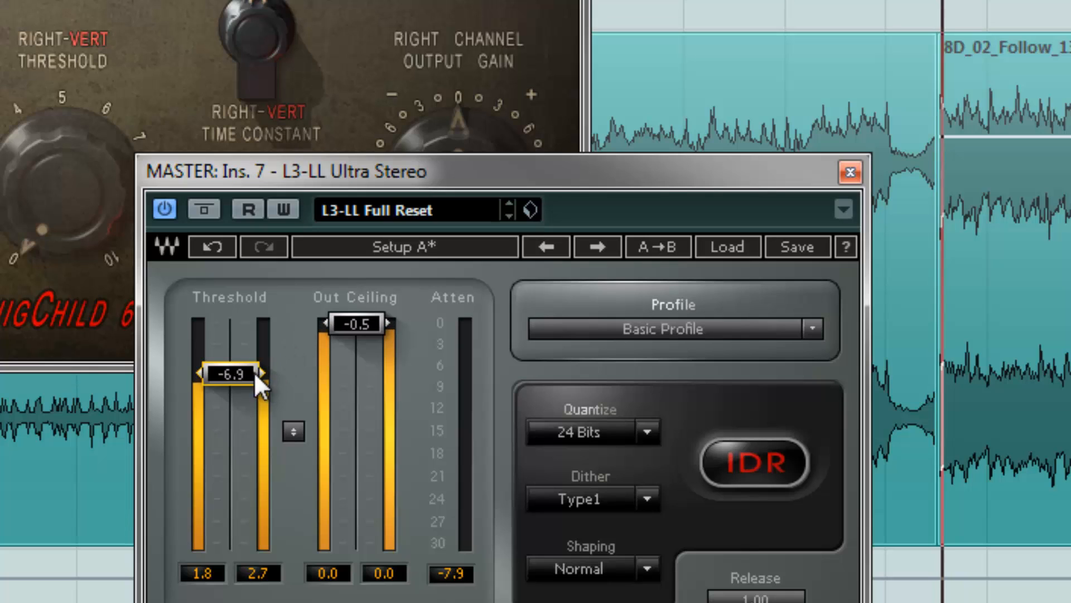
pyautogui.moveTo(249, 376); pyautogui.dragTo(252, 416)
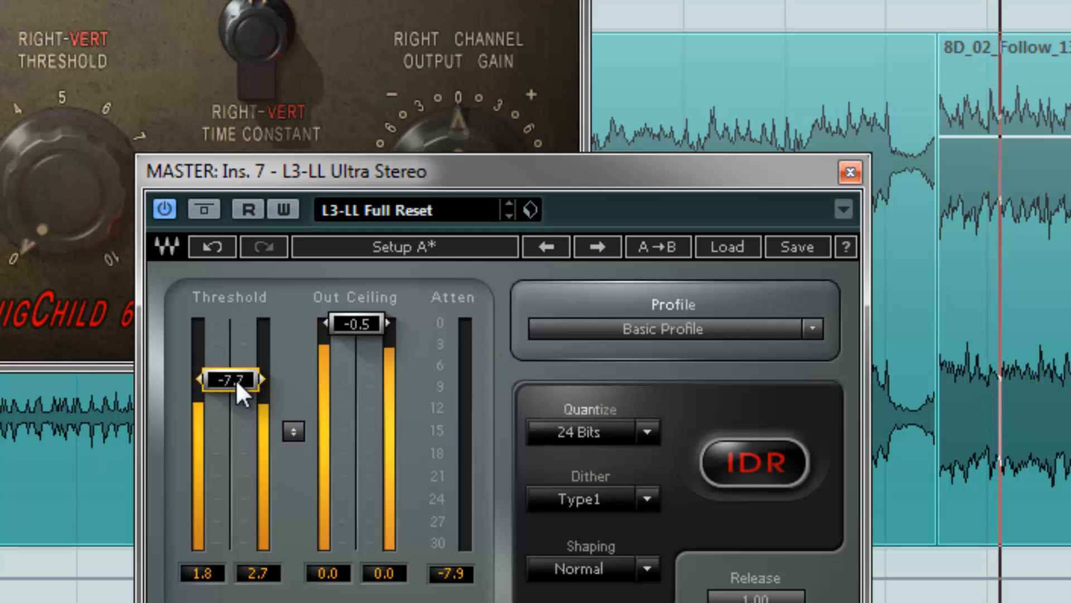
pyautogui.moveTo(235, 380); pyautogui.dragTo(235, 383)
# Restart playback and set the L3-LL Ultramaximizer threshold to -7.4 dB
pyautogui.press('space')
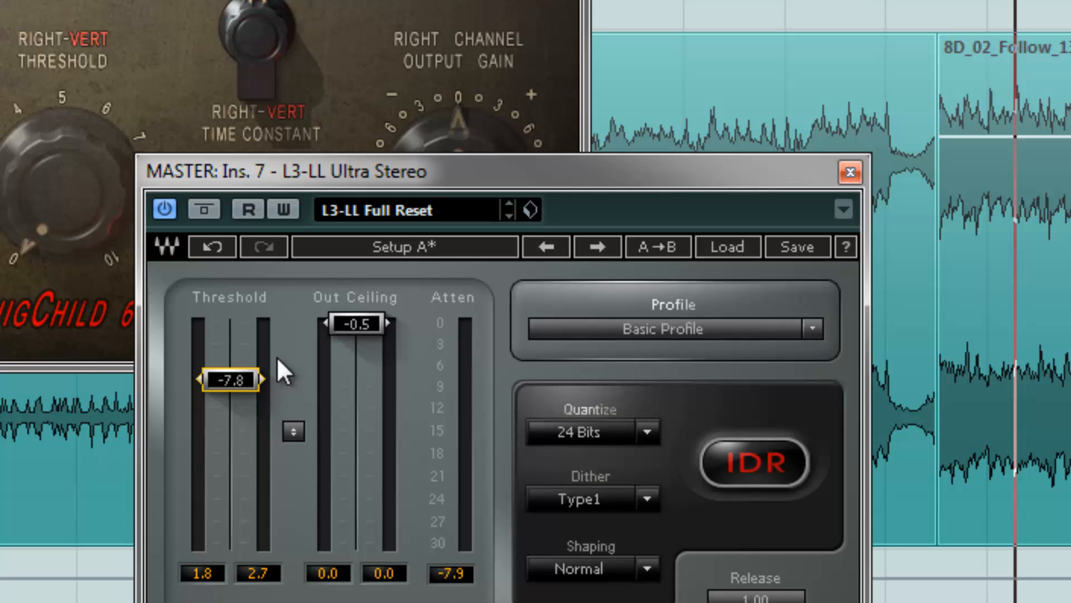
pyautogui.moveTo(247, 386); pyautogui.dragTo(246, 370)
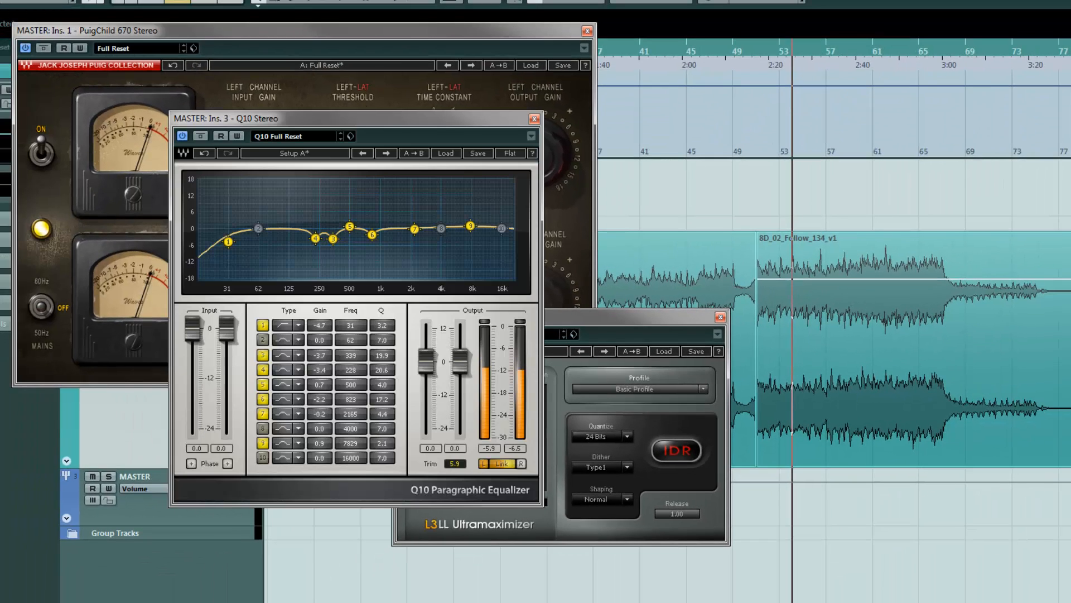
pyautogui.moveTo(568, 315); pyautogui.dragTo(592, 337)
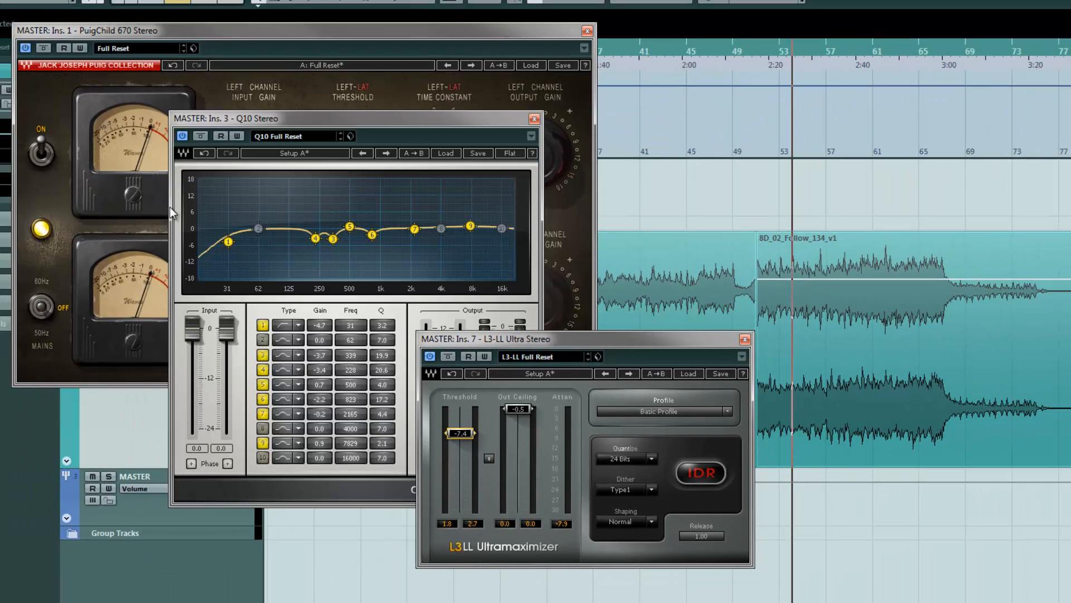
# Toggle the PuigChild compressor's bypass on and off to compare the sound
pyautogui.click(49, 45)
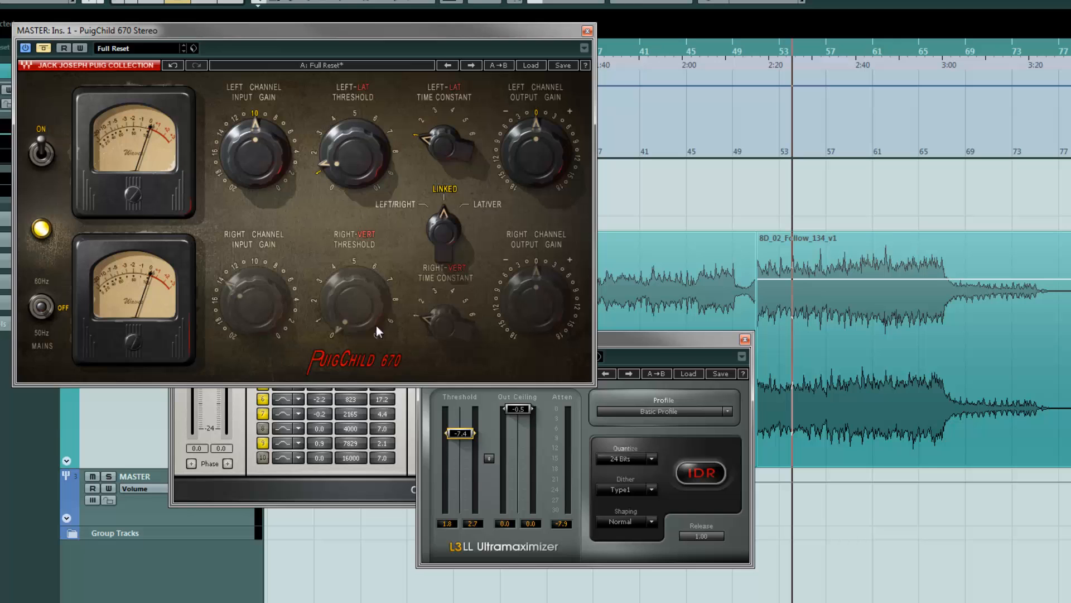
pyautogui.click(232, 413)
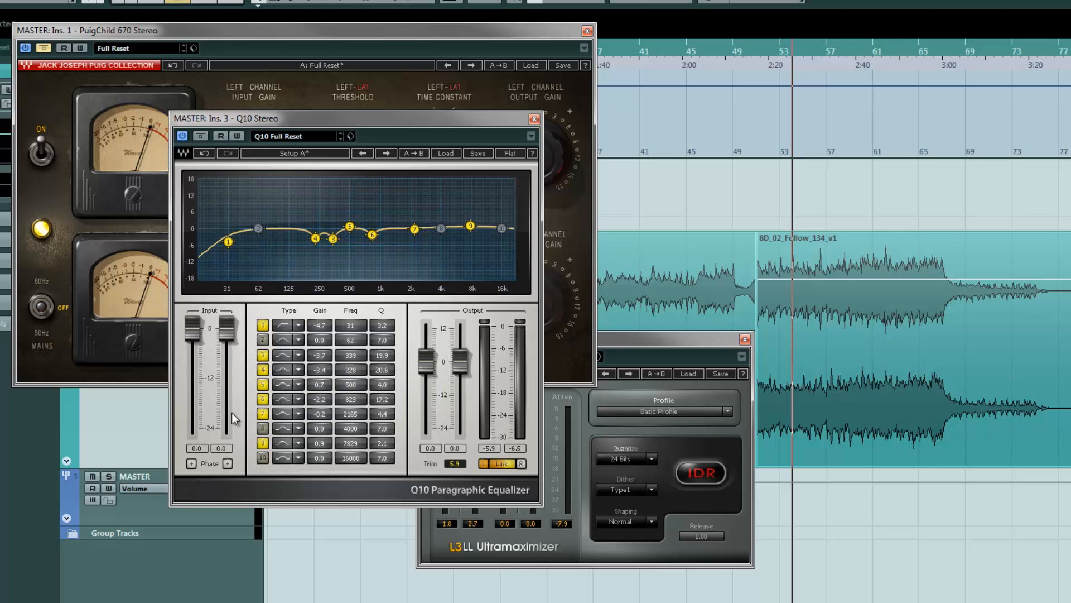
pyautogui.click(43, 48)
# Open the Mixer window and set it to always stay on top
pyautogui.moveTo(1070, 56); pyautogui.dragTo(967, 66)
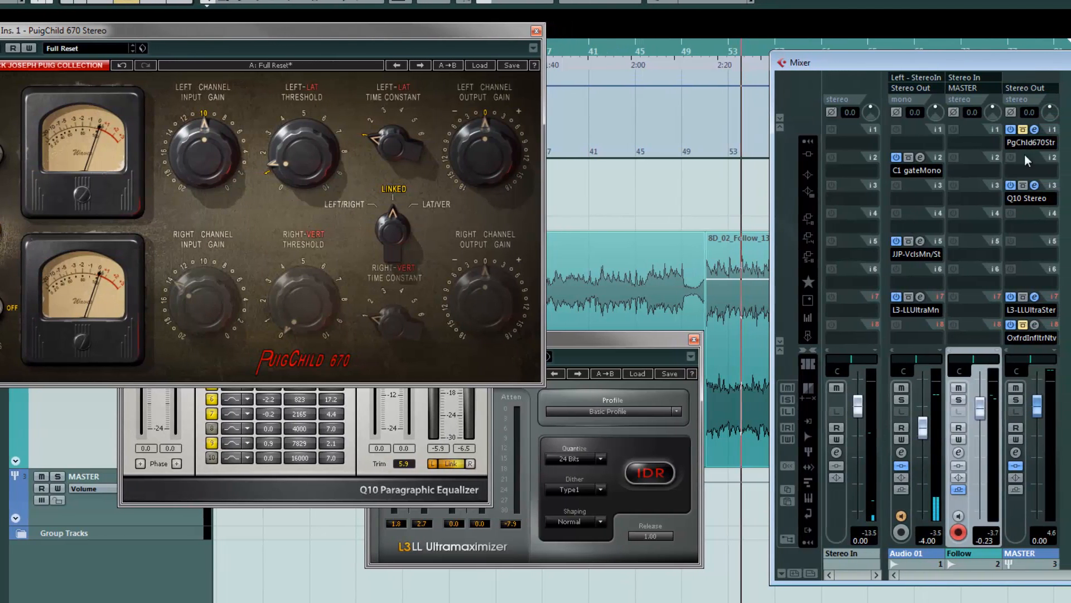
pyautogui.click(1023, 296)
pyautogui.moveTo(862, 59); pyautogui.dragTo(752, 40)
pyautogui.rightClick(1006, 110)
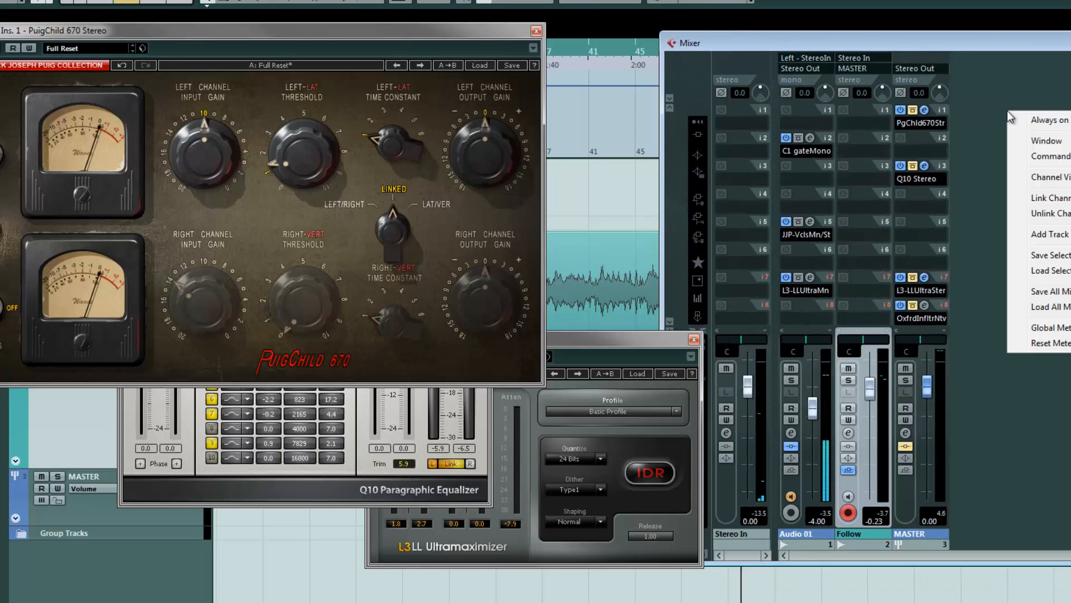
pyautogui.click(1040, 122)
# Play from around bar 51 and toggle bypass on the PuigChild, Q10 and L3 master inserts to compare
pyautogui.moveTo(895, 40); pyautogui.dragTo(1037, 56)
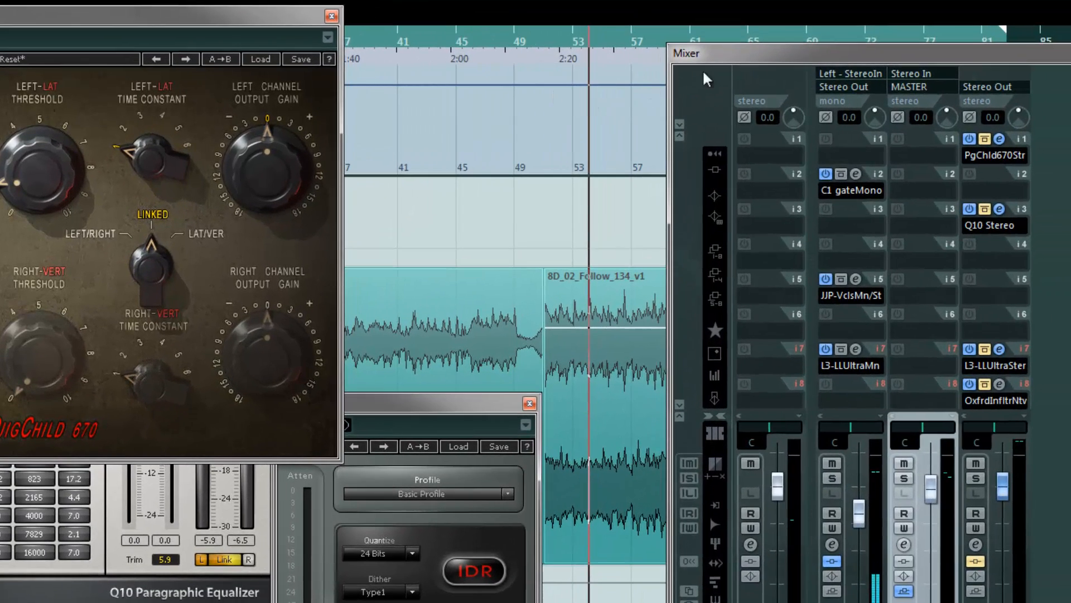
pyautogui.moveTo(853, 57); pyautogui.dragTo(879, 60)
pyautogui.moveTo(796, 47); pyautogui.dragTo(795, 51)
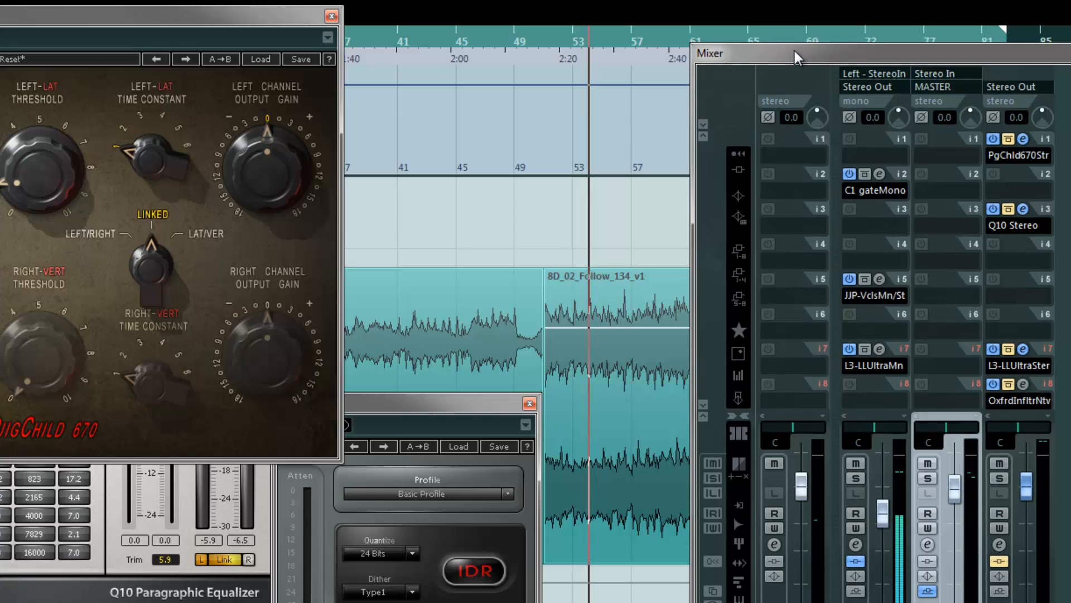
pyautogui.click(544, 42)
pyautogui.press('space')
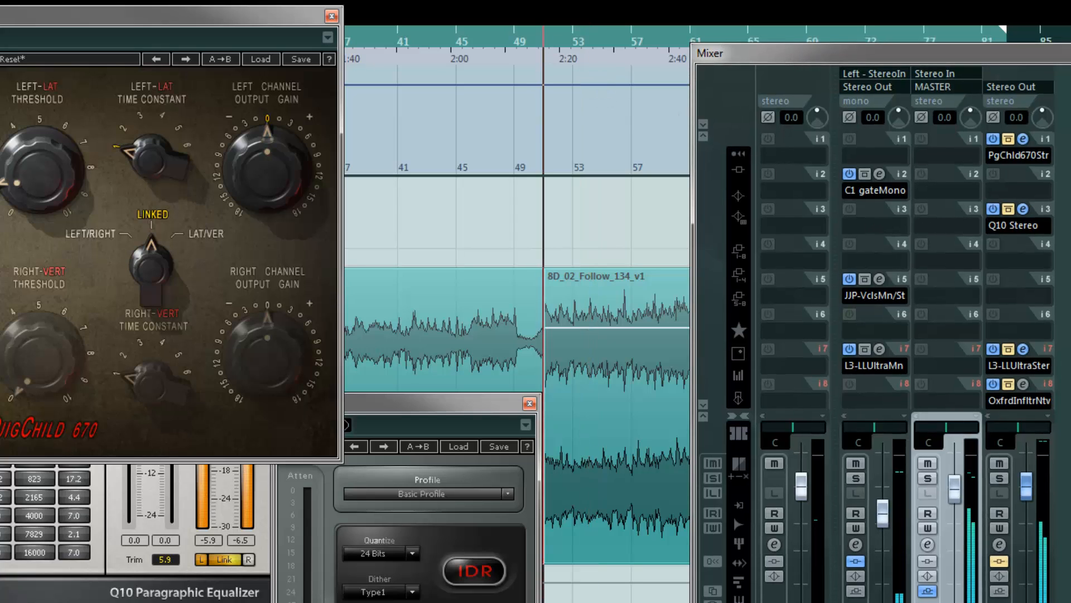
pyautogui.click(1009, 139)
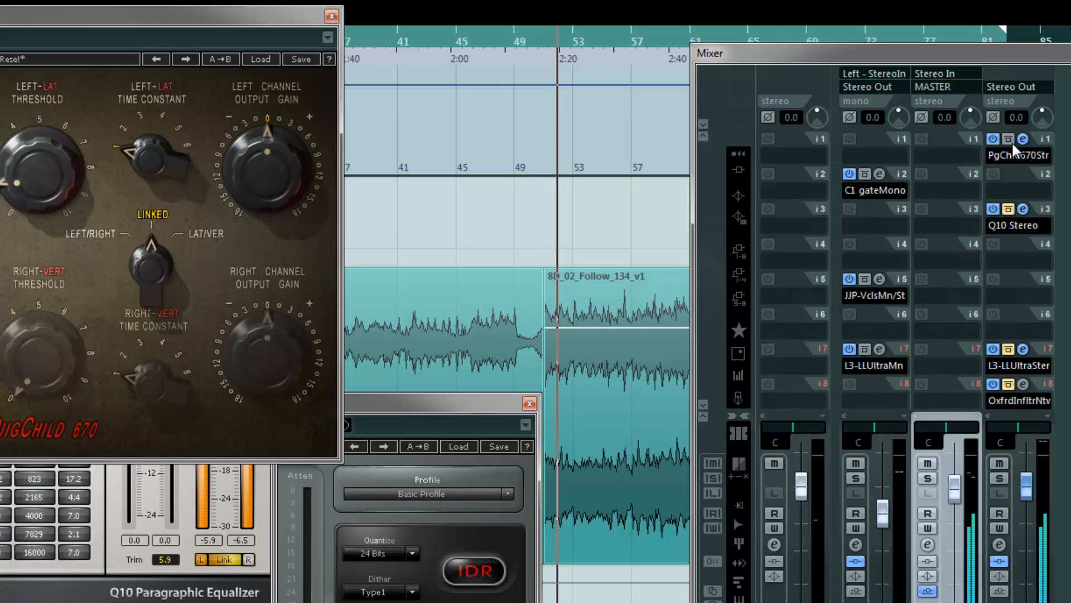
pyautogui.click(1009, 209)
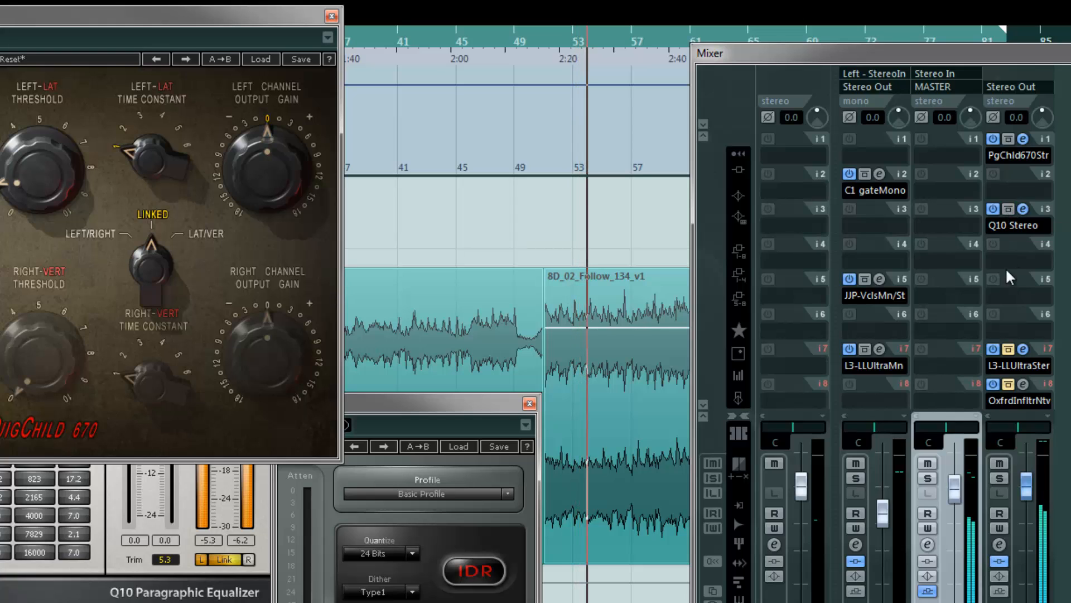
pyautogui.click(1009, 349)
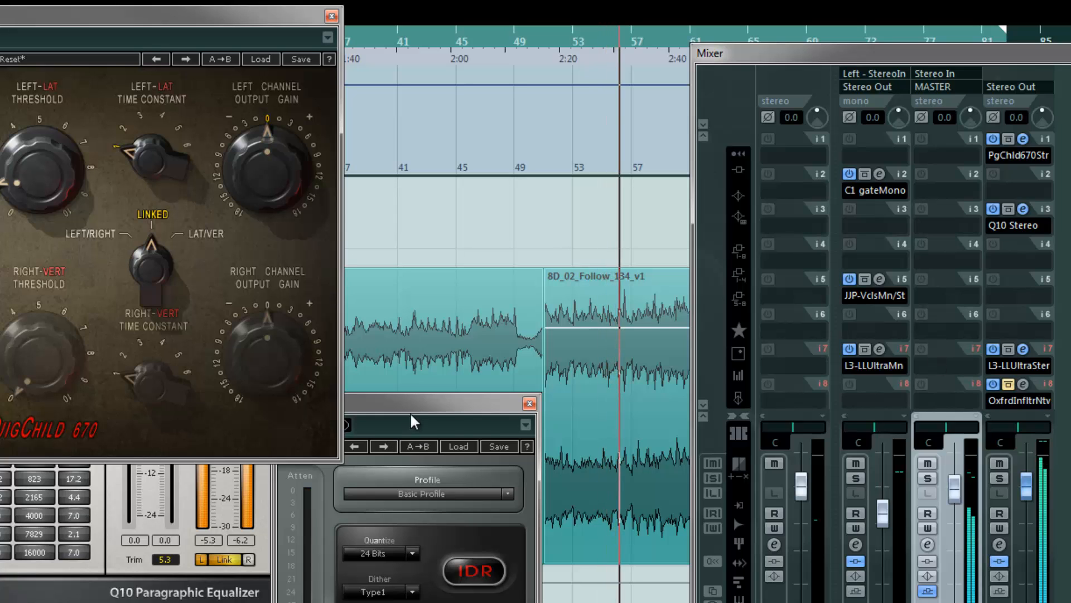
# Set the L3-LL Ultramaximizer threshold to -7.2 dB and move the mixer out of the way
pyautogui.moveTo(417, 413); pyautogui.dragTo(456, 436)
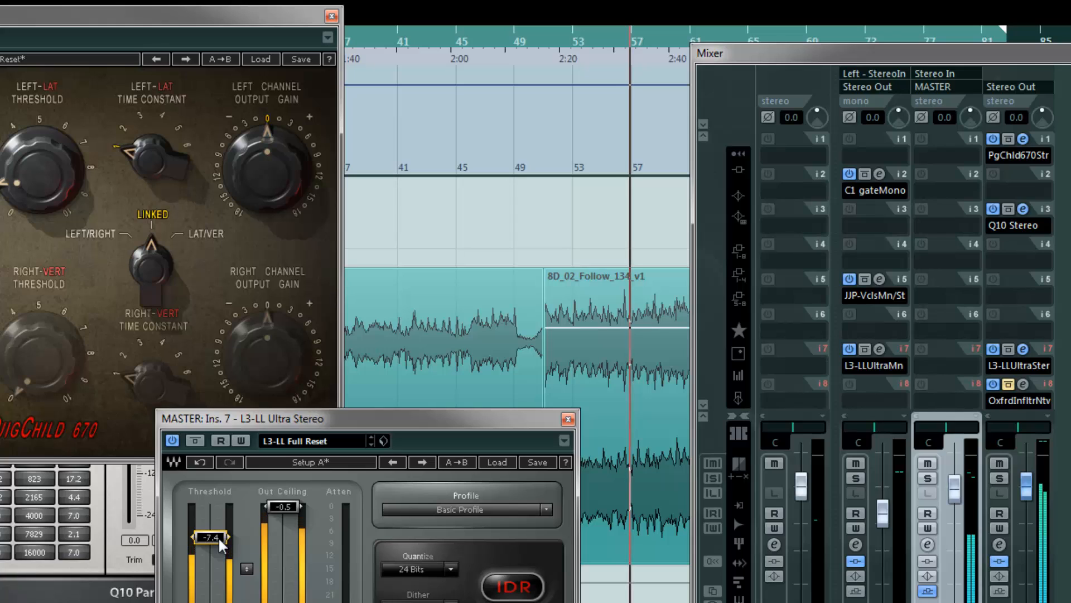
pyautogui.moveTo(222, 544); pyautogui.dragTo(222, 536)
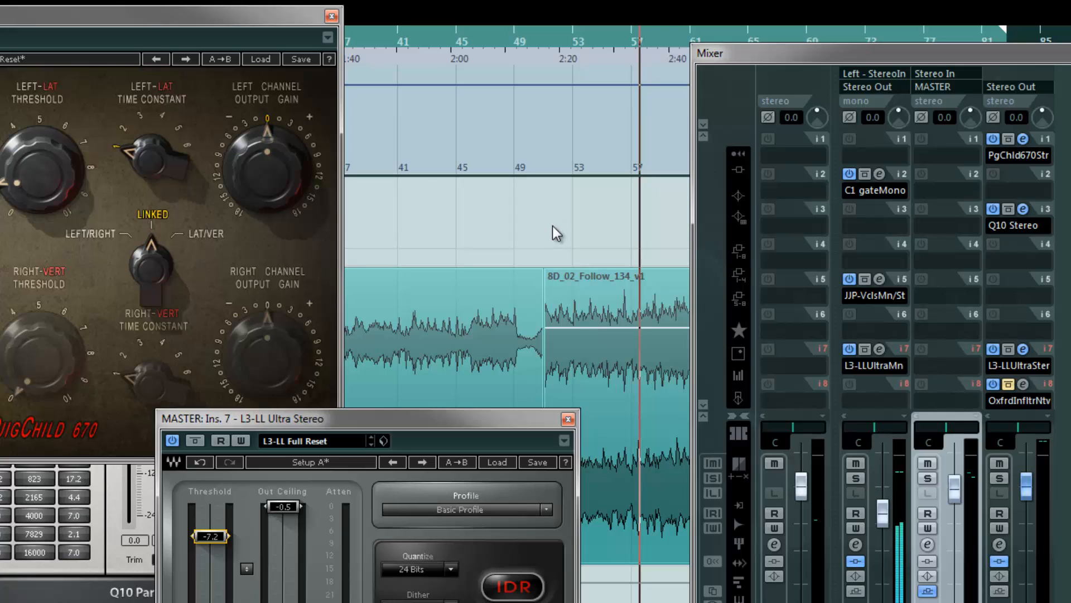
pyautogui.moveTo(830, 52); pyautogui.dragTo(1070, 52)
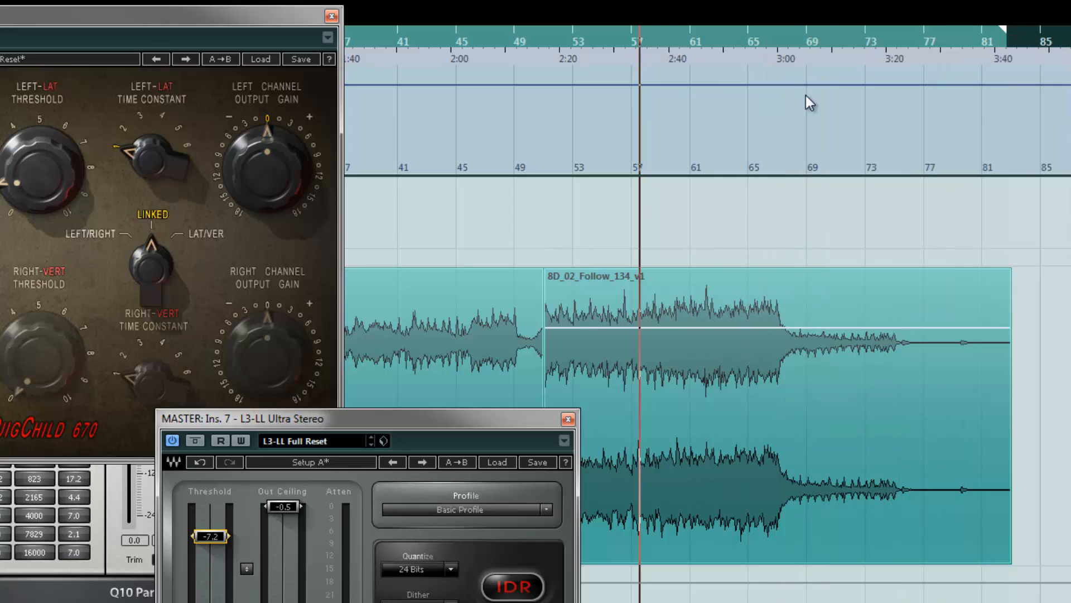
# Close the PuigChild, Q10 and L3-LL Ultramaximizer plugin windows
pyautogui.click(331, 16)
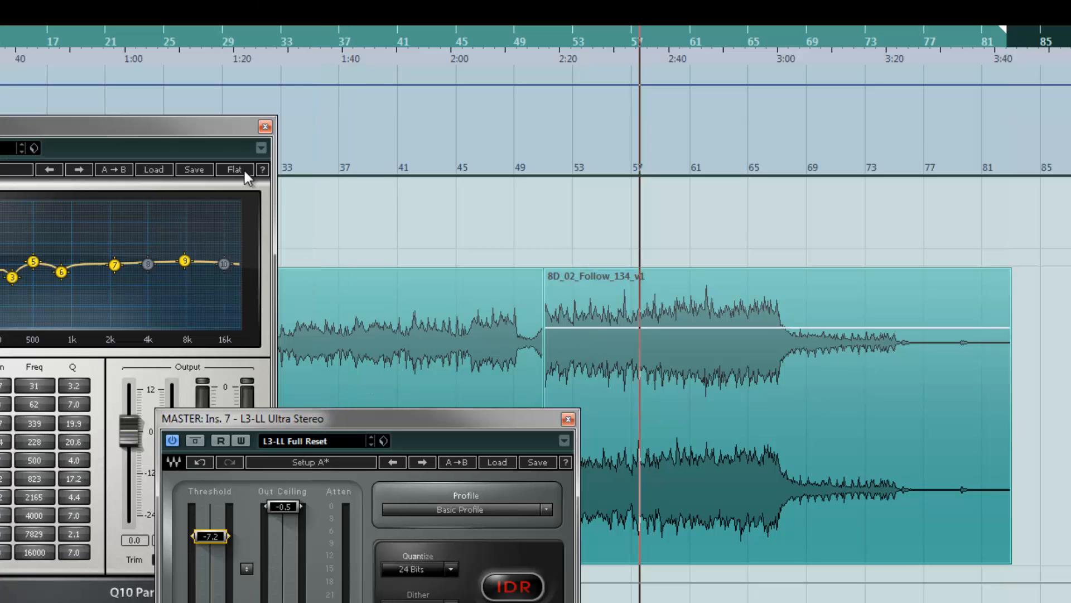
pyautogui.click(266, 128)
pyautogui.click(568, 419)
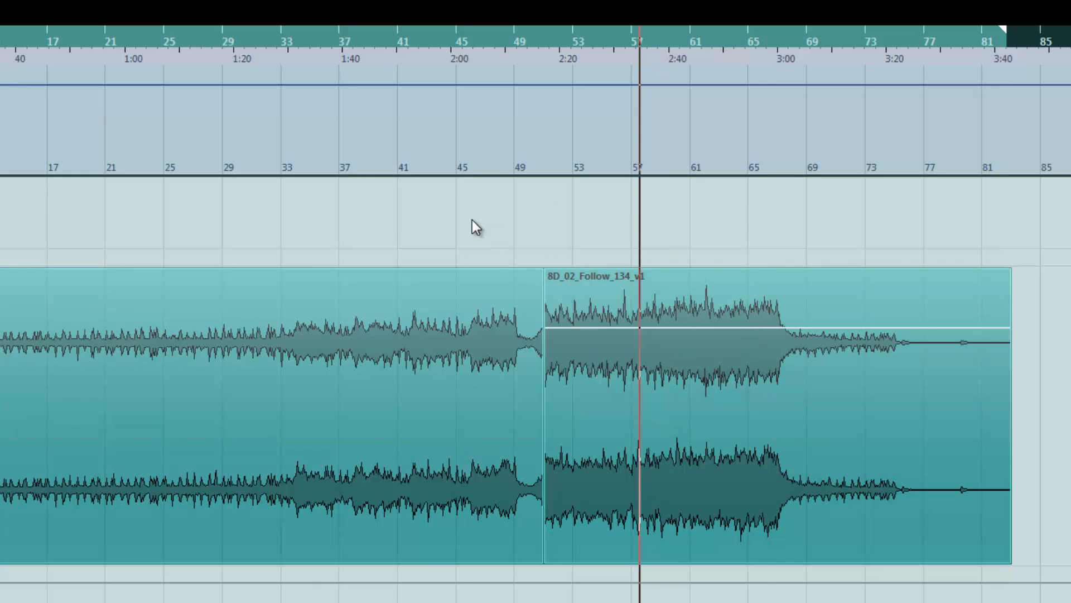
# Play from around bar 36 and toggle bypass on the PuigChild, Q10 and L3 master inserts together to compare
pyautogui.hscroll(-2, 472, 220)
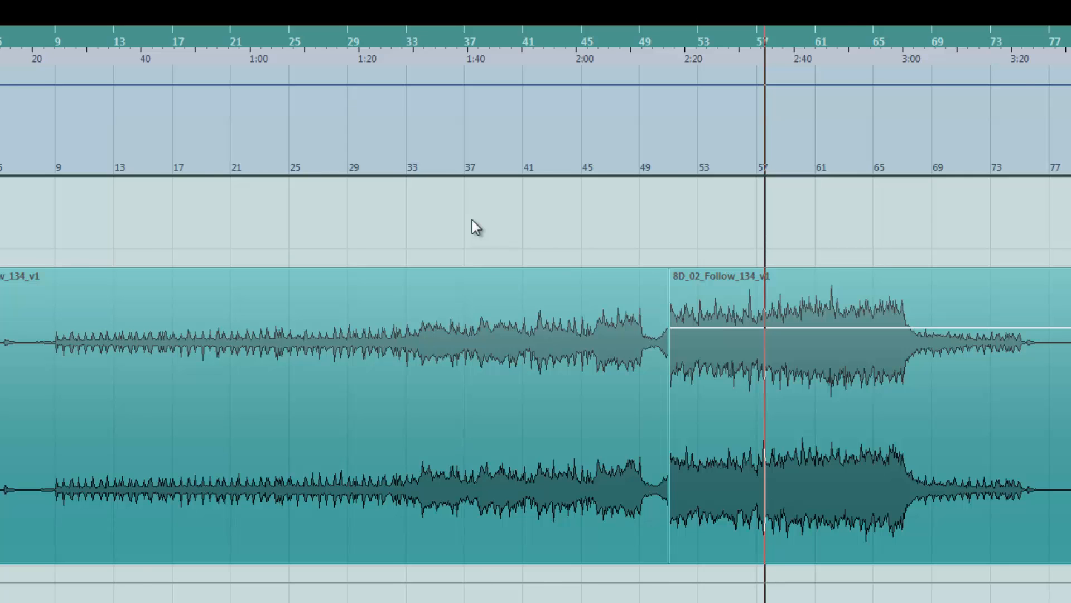
pyautogui.press('g')
pyautogui.press('g')
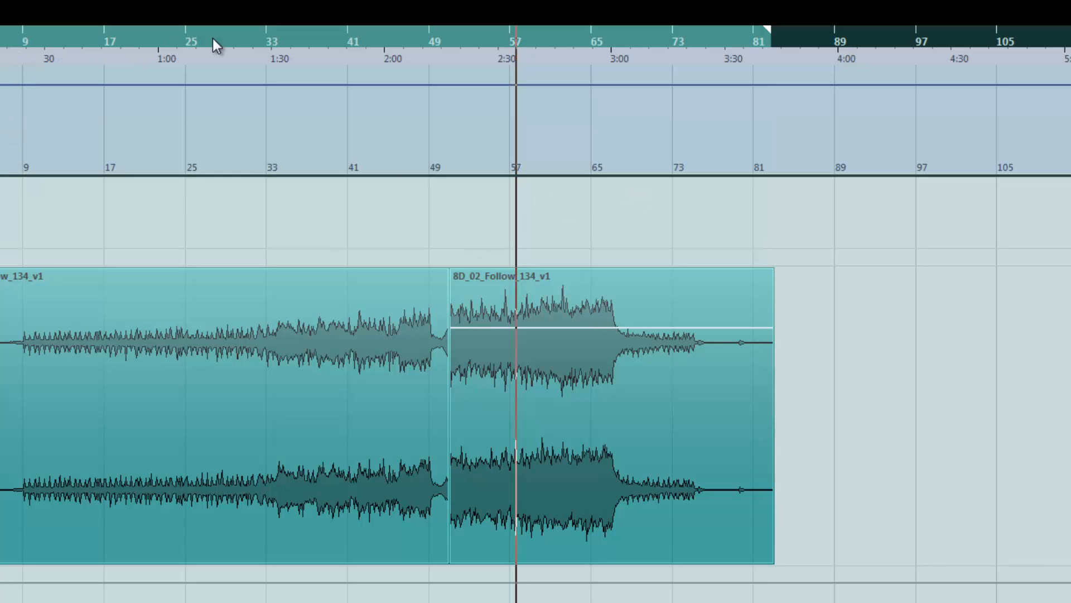
pyautogui.moveTo(261, 37); pyautogui.dragTo(274, 61)
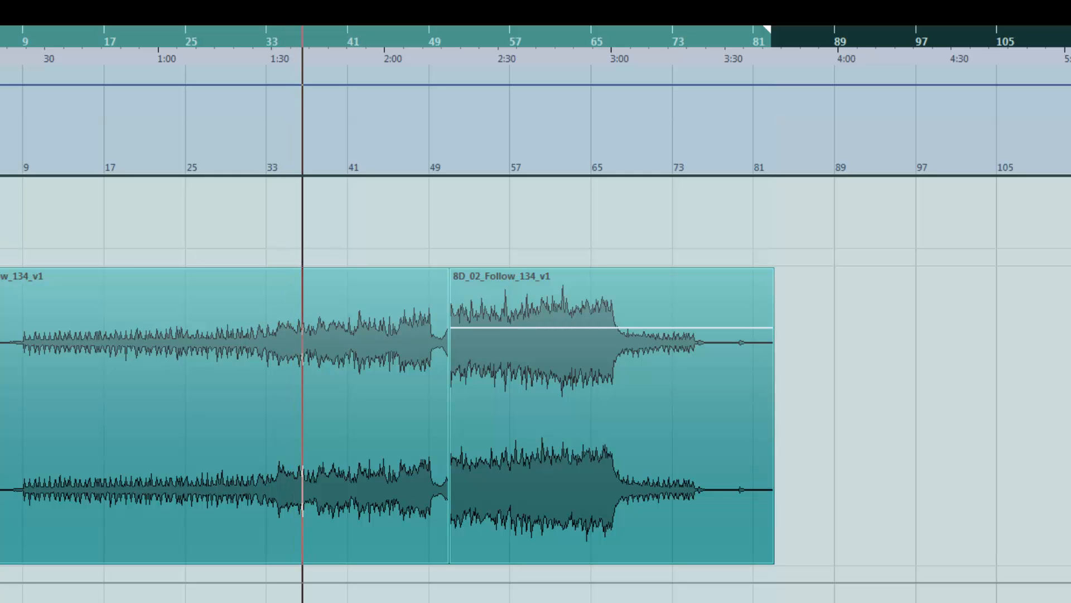
pyautogui.moveTo(1070, 30); pyautogui.dragTo(876, 63)
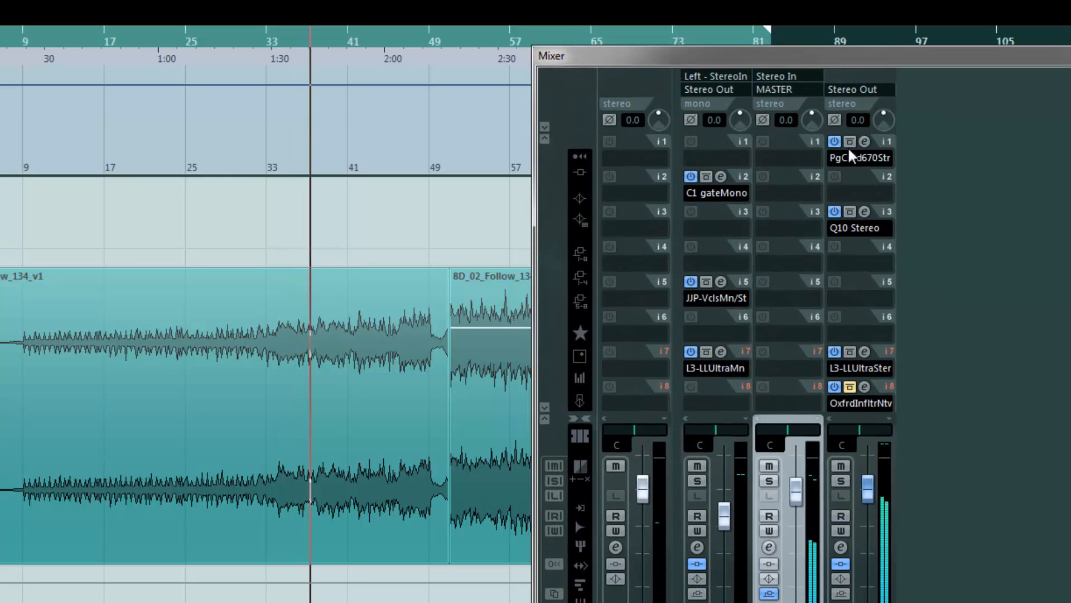
pyautogui.click(849, 143)
pyautogui.click(850, 212)
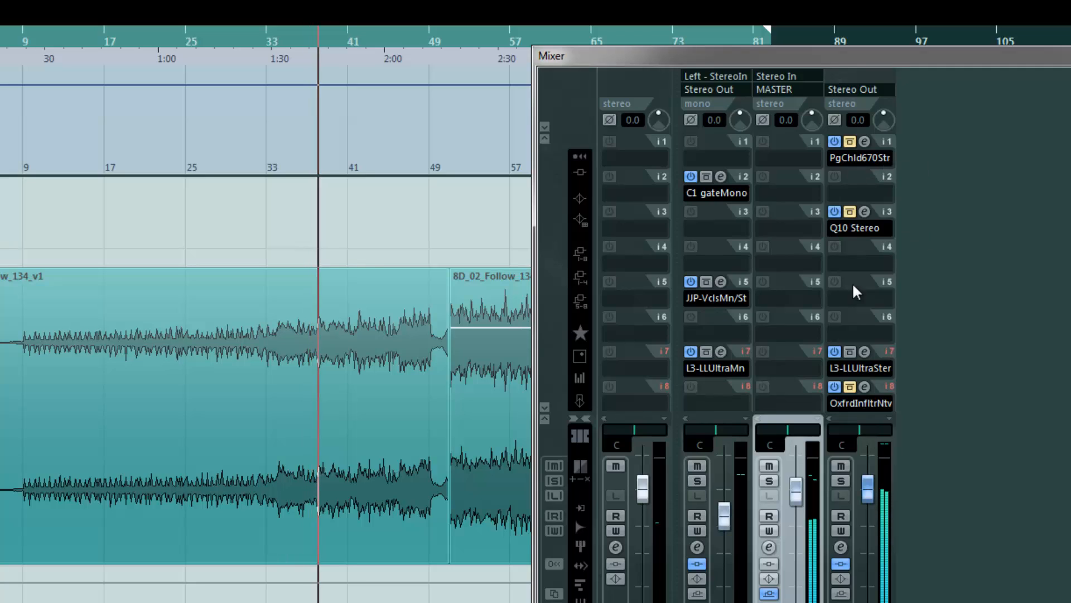
pyautogui.click(850, 352)
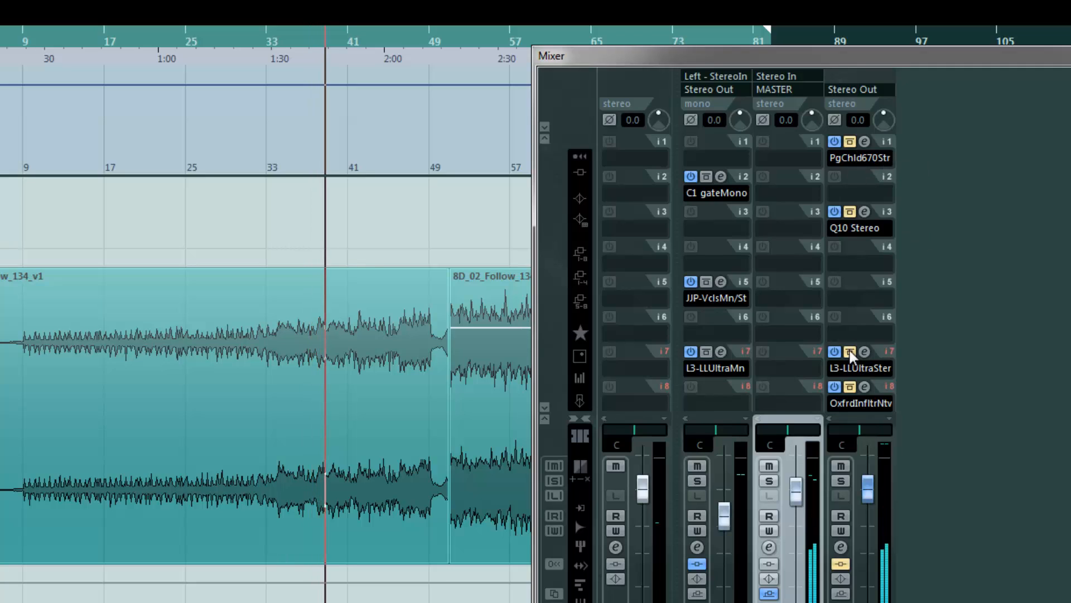
pyautogui.click(850, 142)
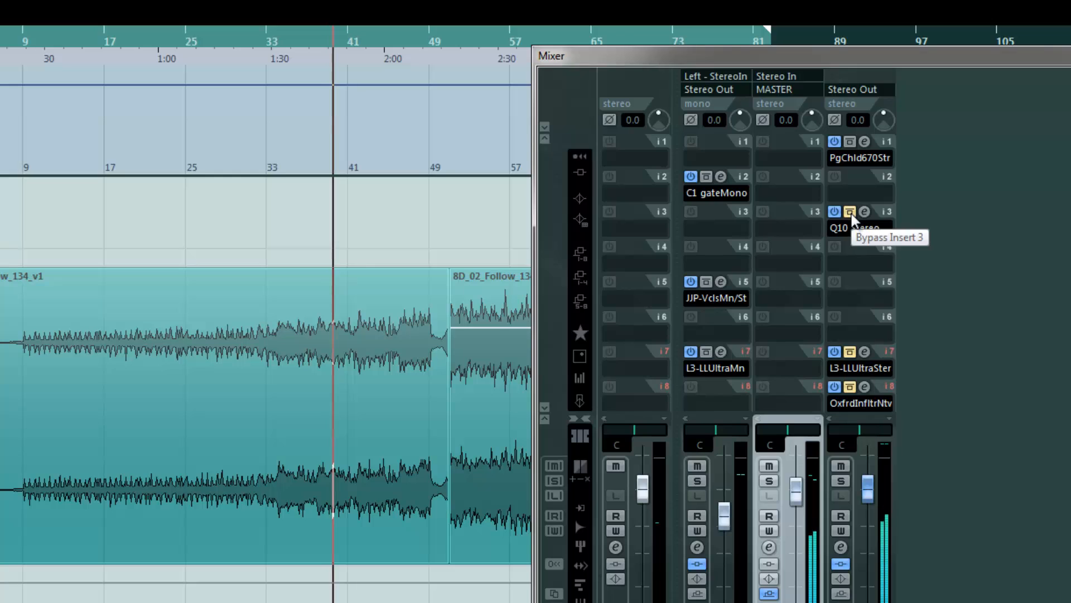
pyautogui.click(850, 212)
pyautogui.click(850, 352)
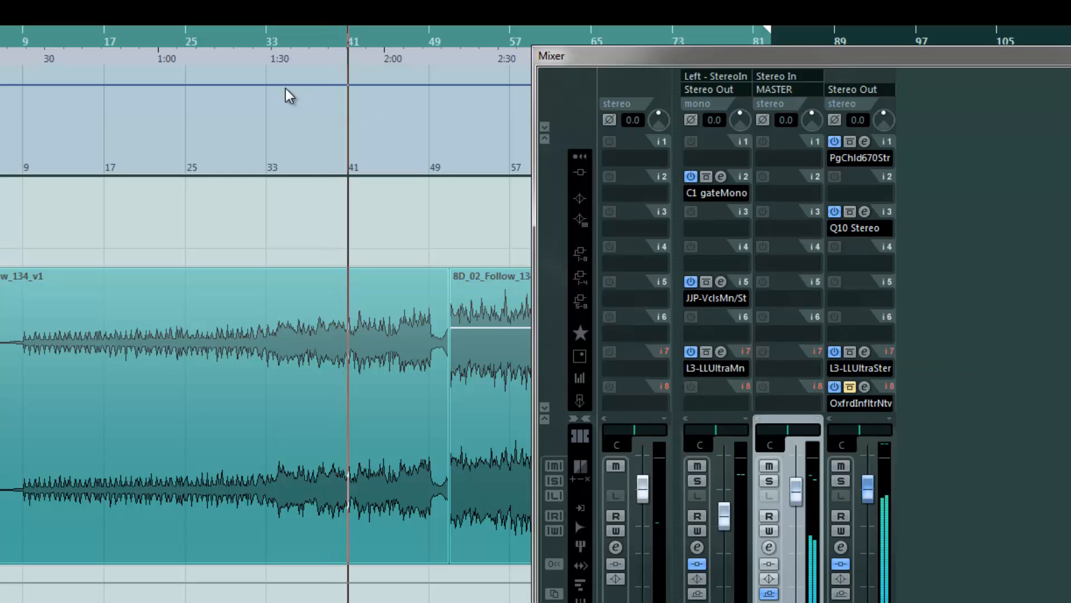
# Play from around bar 33 and toggle the Q10 insert's bypass repeatedly to compare
pyautogui.click(279, 43)
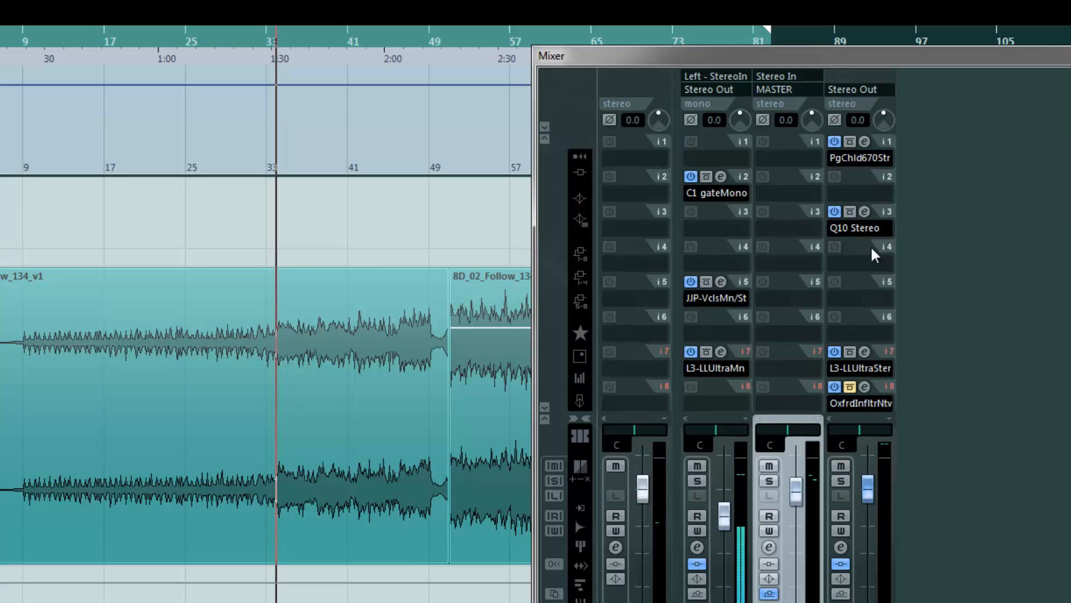
pyautogui.click(849, 213)
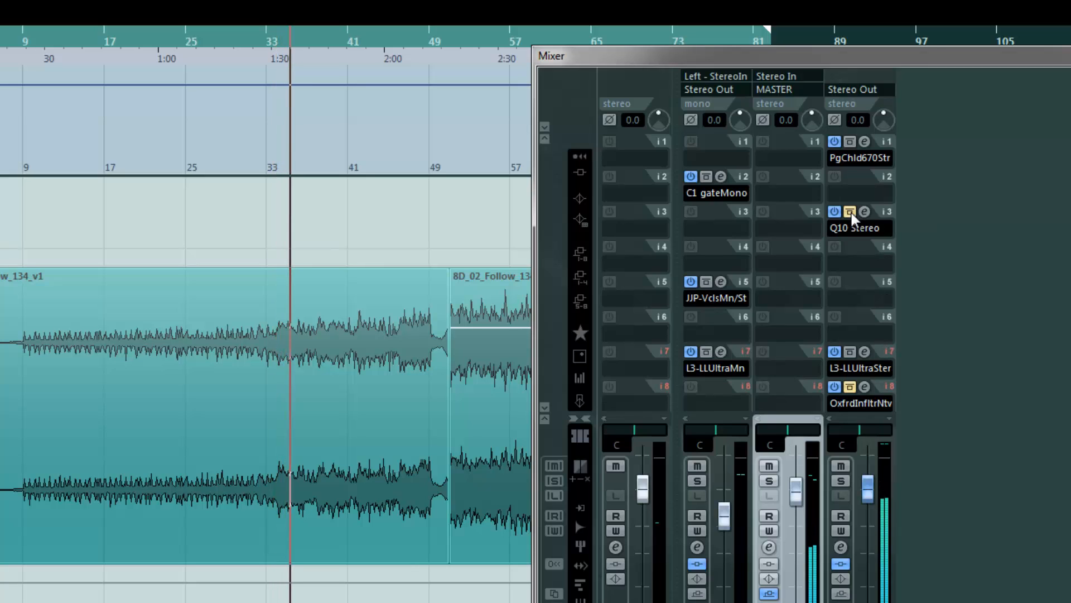
pyautogui.click(849, 213)
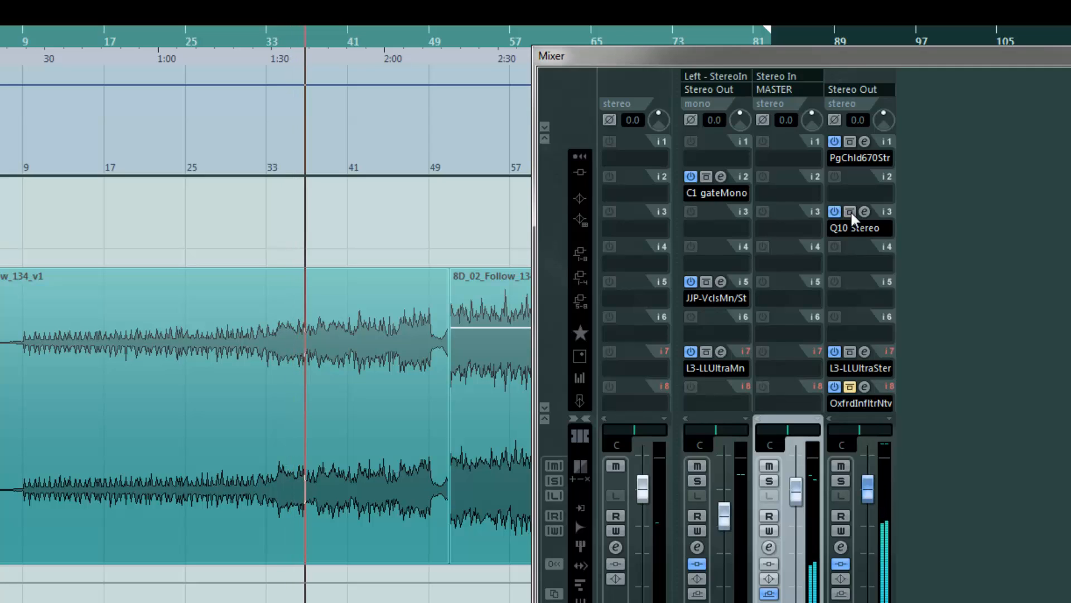
pyautogui.click(850, 212)
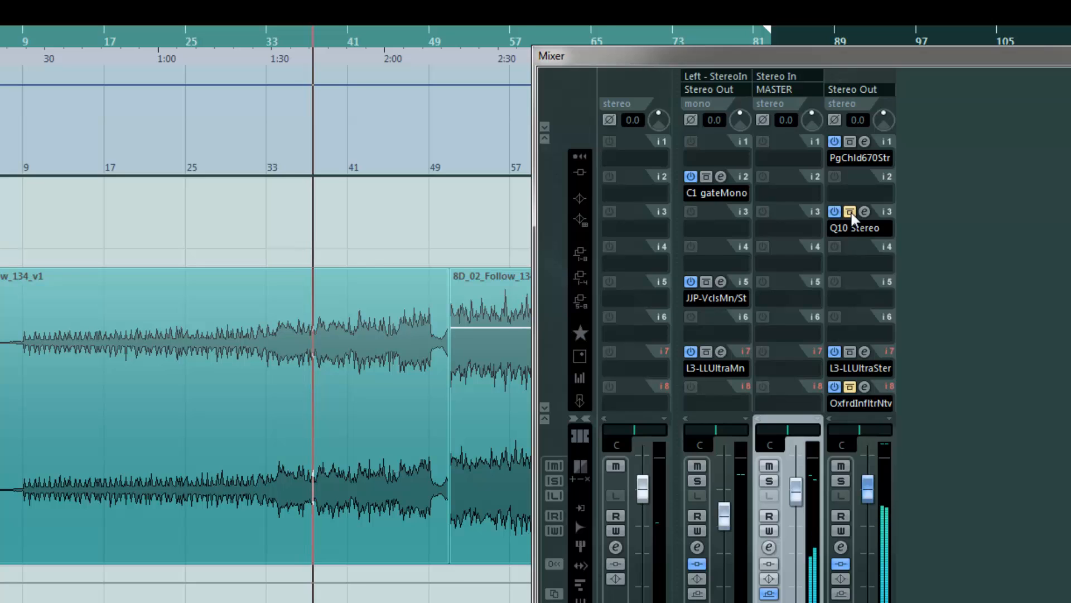
pyautogui.click(851, 213)
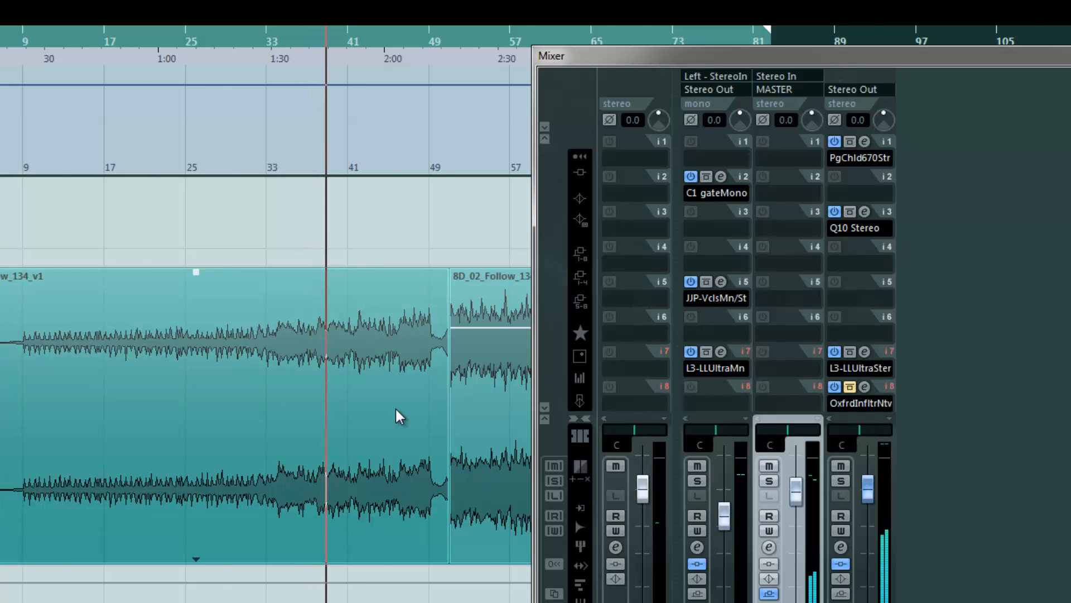
# Restart playback near bar 53 and toggle the Q10 insert's bypass again to compare the chorus
pyautogui.hscroll(5, 397, 410)
pyautogui.press('space')
pyautogui.click(198, 38)
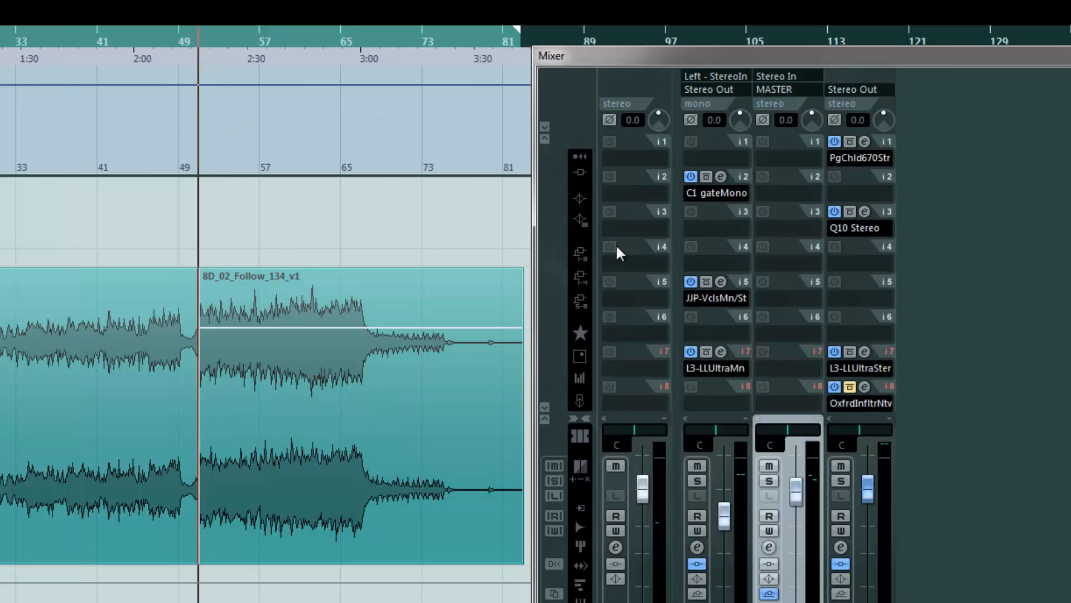
pyautogui.press('space')
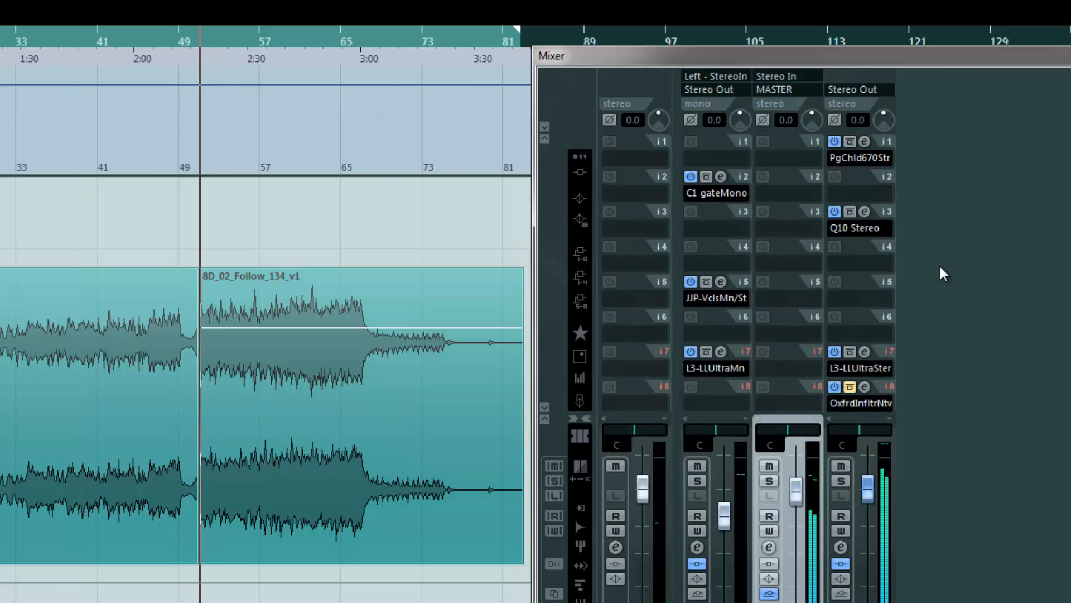
pyautogui.click(853, 215)
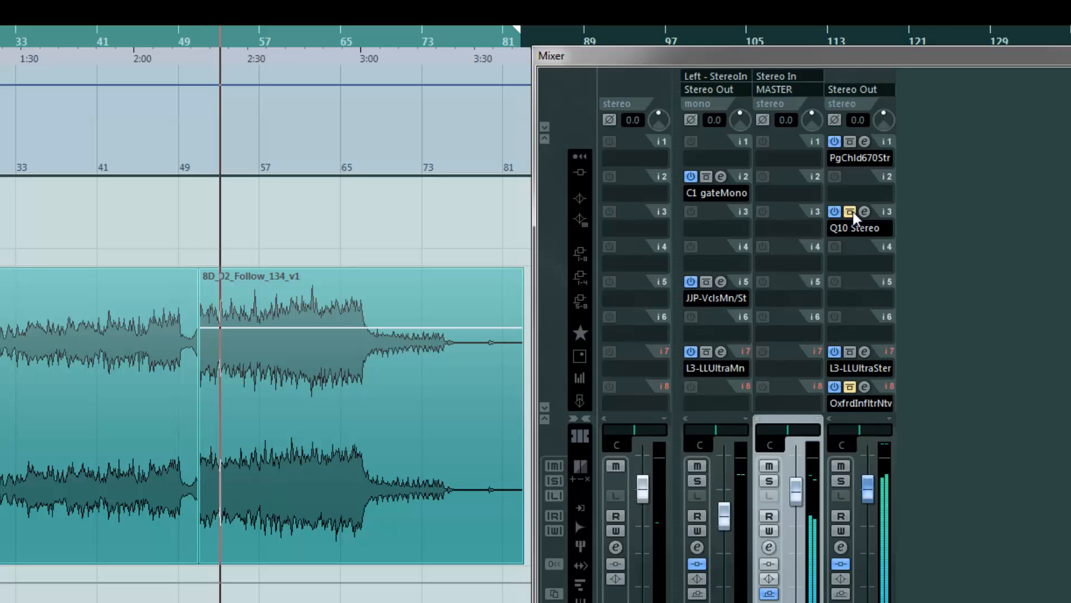
pyautogui.click(852, 214)
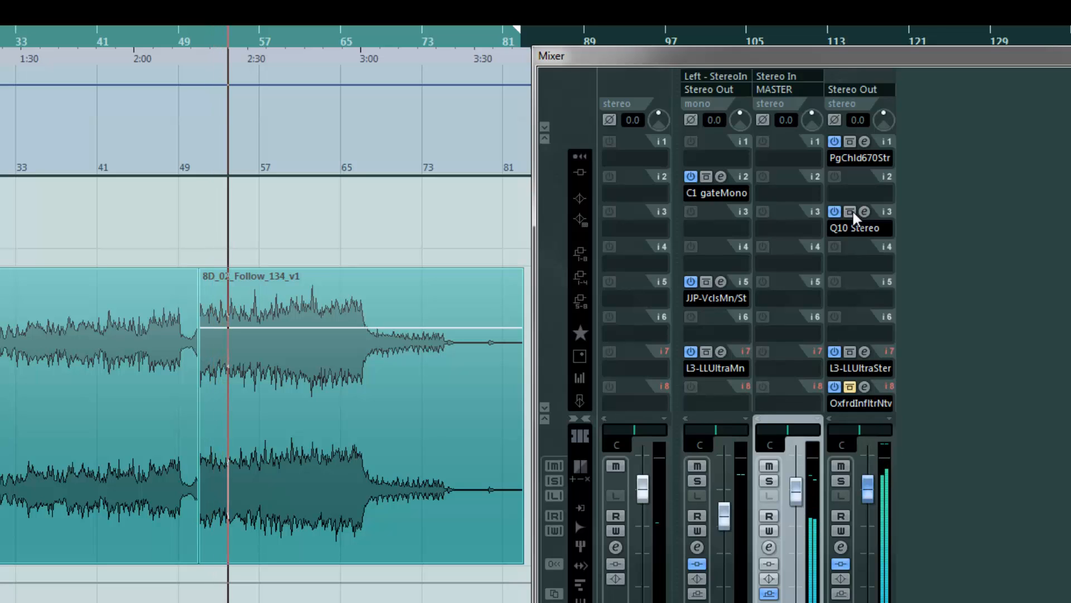
pyautogui.click(852, 215)
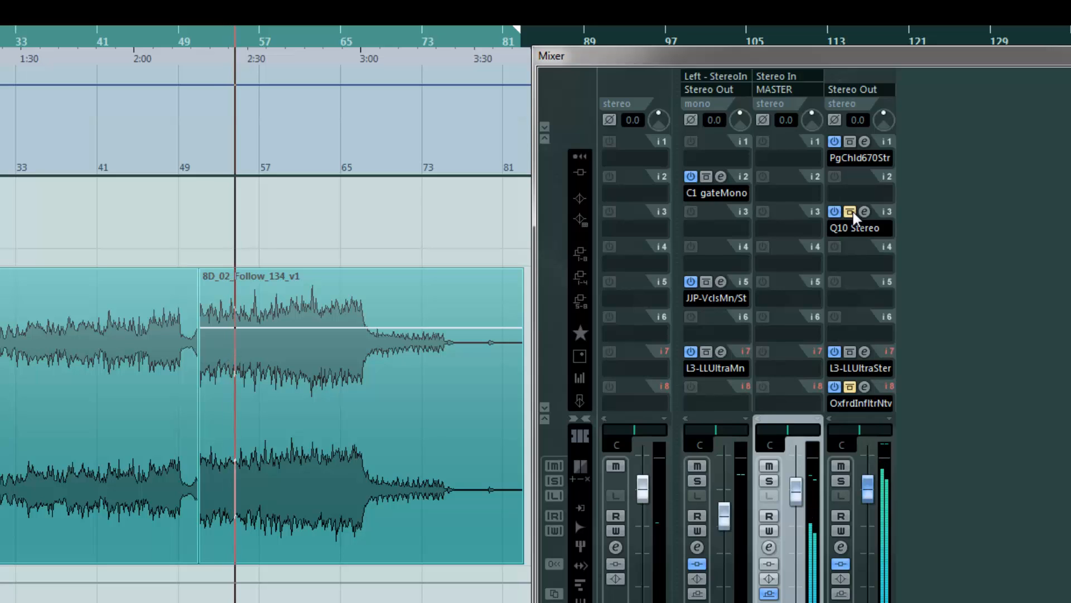
pyautogui.click(852, 215)
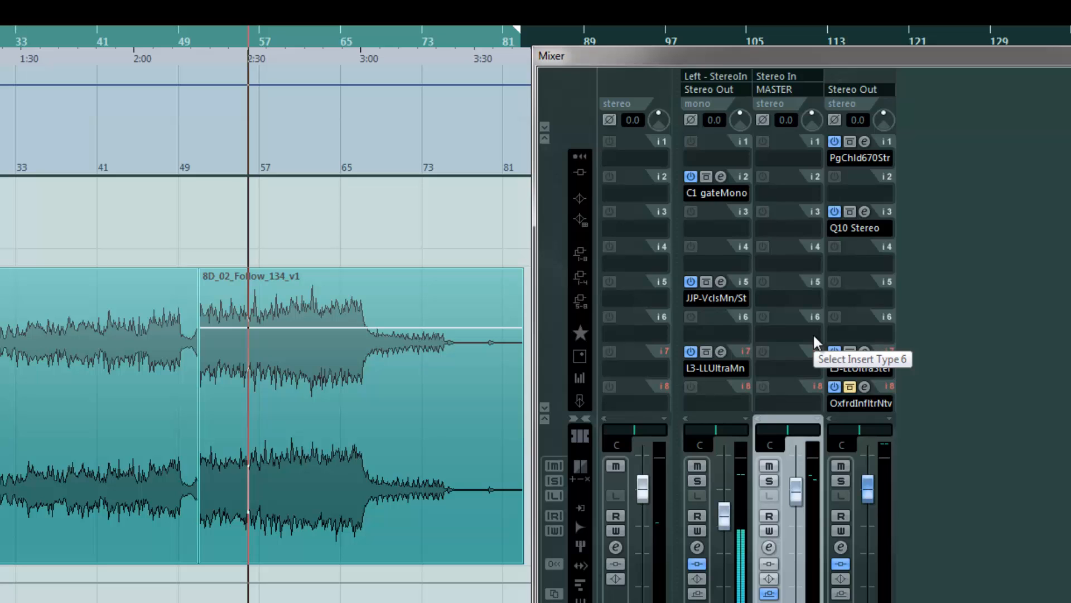
# Open the Oxford Inflator on master insert 8, hide the mixer, and position the plugin window
pyautogui.click(864, 387)
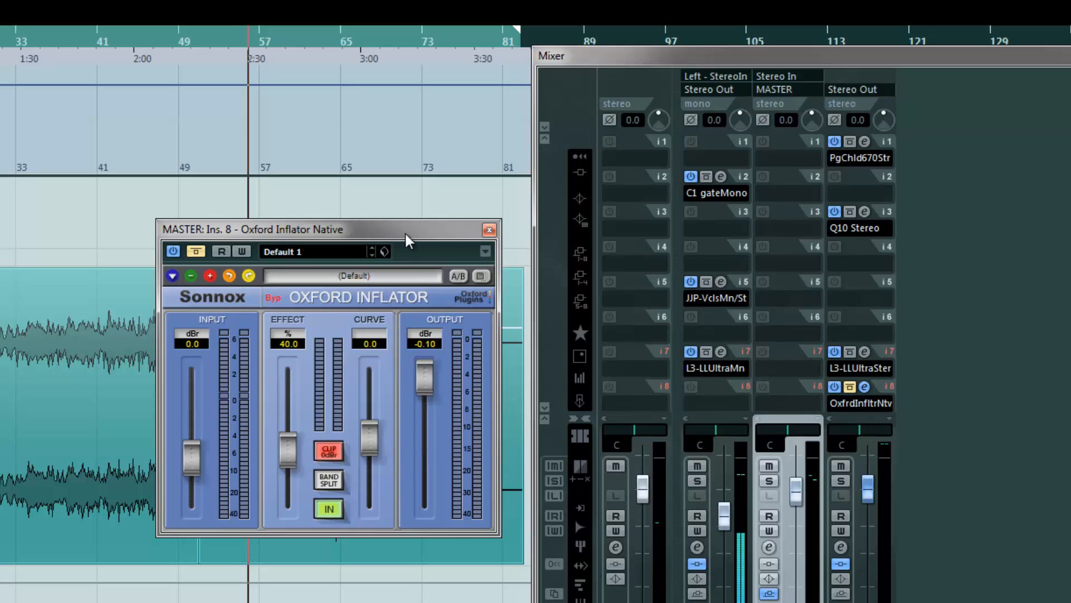
pyautogui.moveTo(410, 233); pyautogui.dragTo(413, 259)
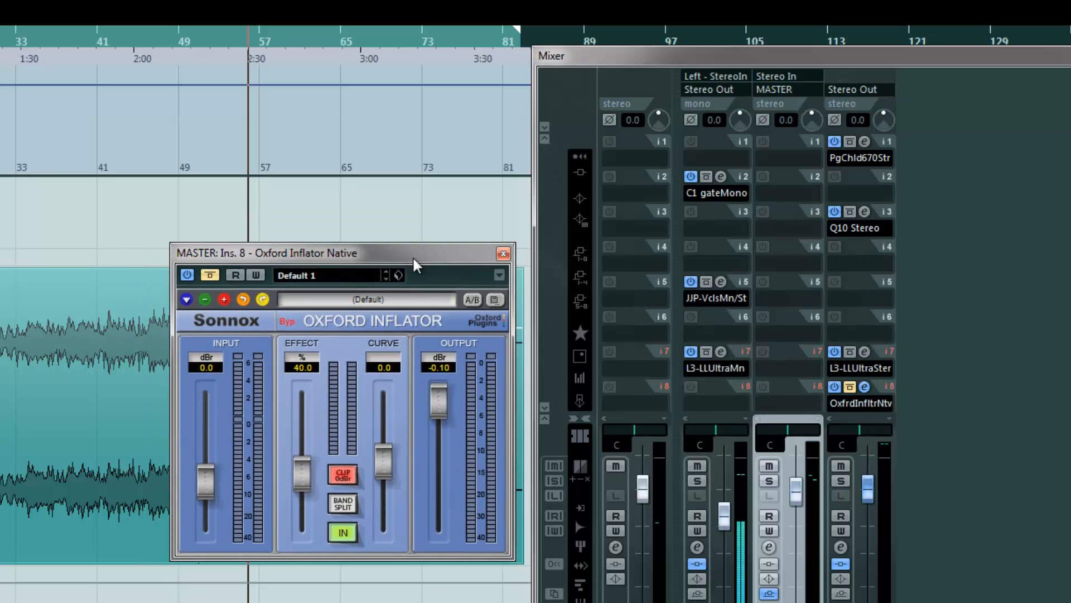
pyautogui.click(1069, 56)
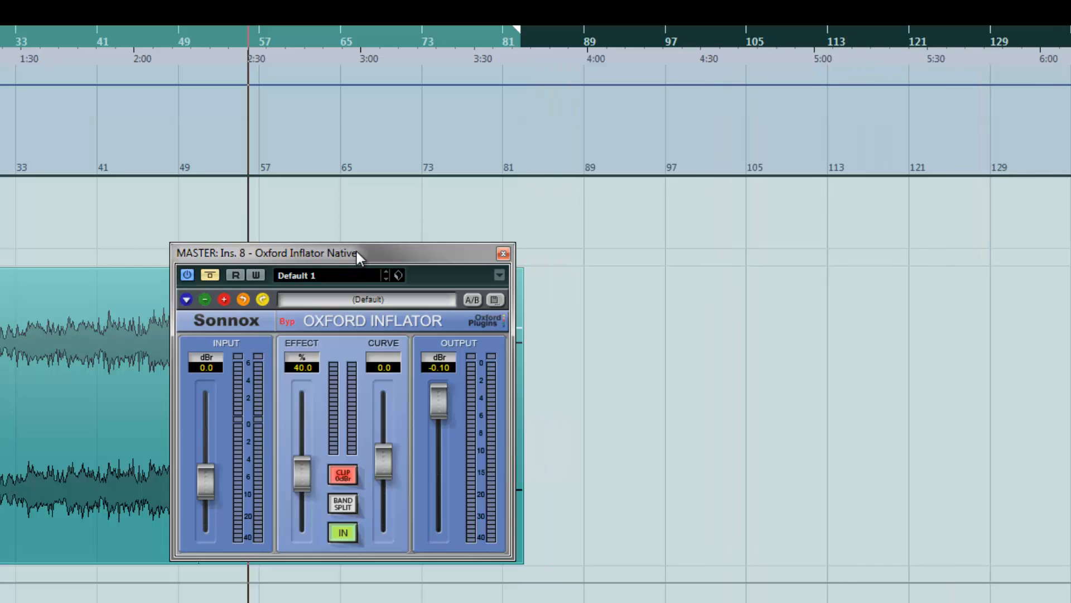
pyautogui.moveTo(357, 251); pyautogui.dragTo(642, 237)
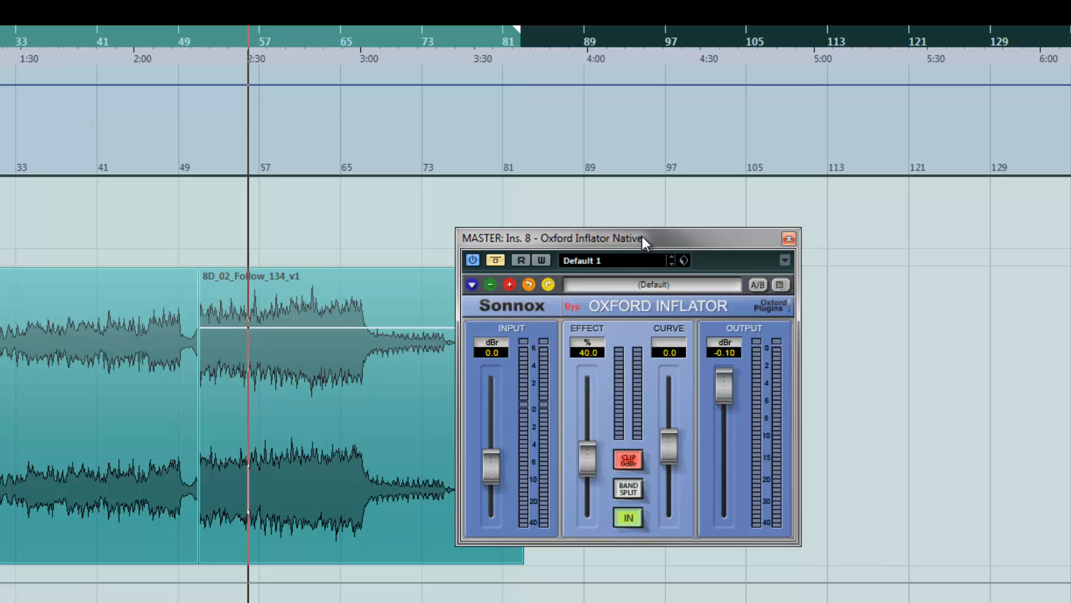
pyautogui.moveTo(525, 239)
pyautogui.mouseDown()
pyautogui.moveTo(548, 239)
pyautogui.moveTo(543, 228)
pyautogui.mouseUp()
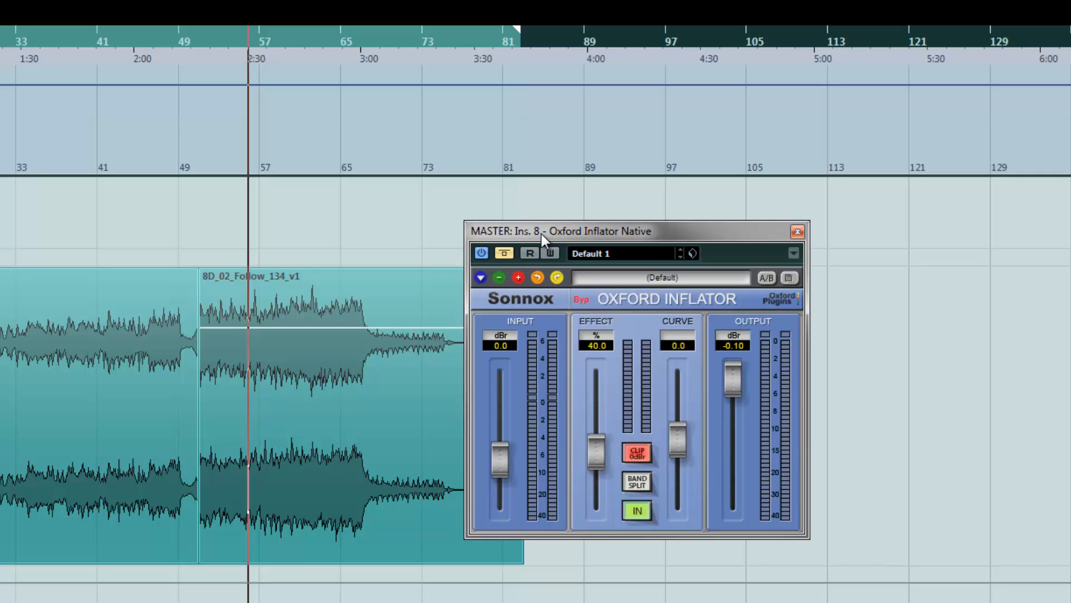
pyautogui.moveTo(558, 232); pyautogui.dragTo(569, 257)
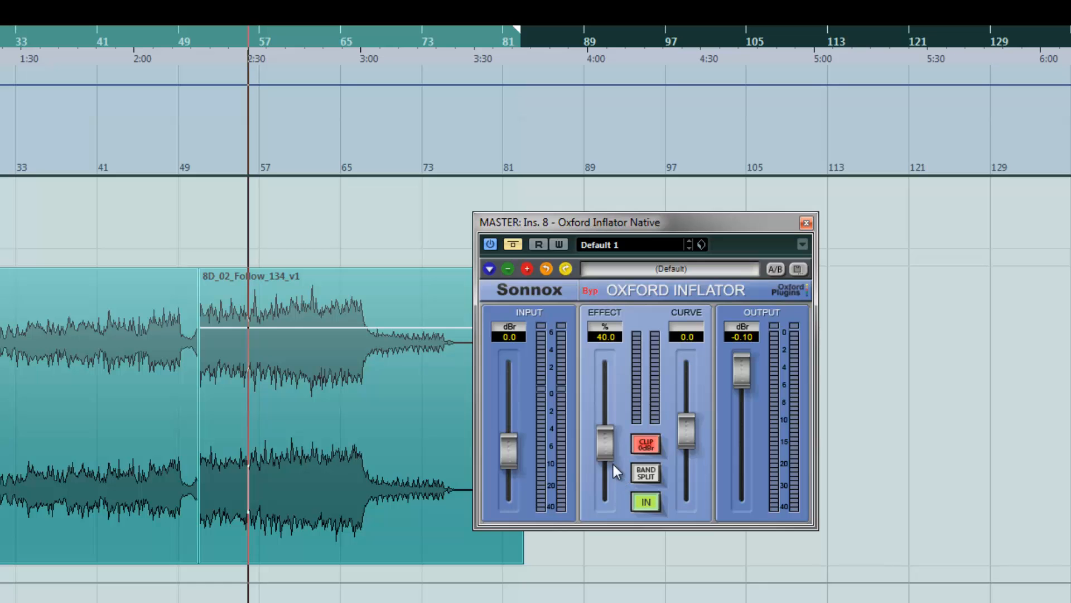
# Set the Oxford Inflator effect to 0% and its output to -0.50 dBr
pyautogui.moveTo(595, 463); pyautogui.dragTo(605, 510)
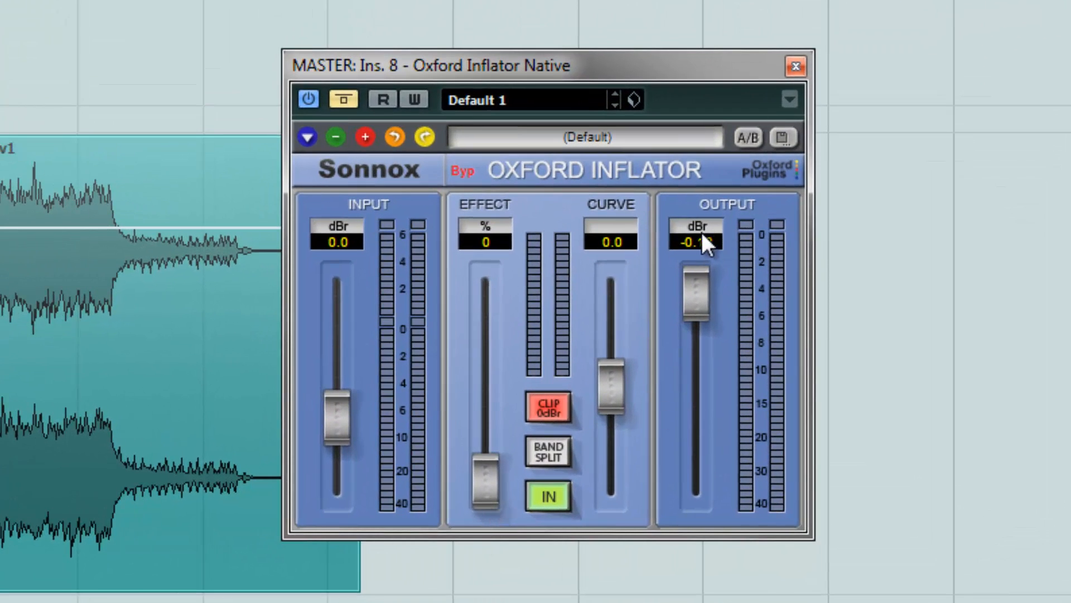
pyautogui.moveTo(698, 284); pyautogui.dragTo(698, 294)
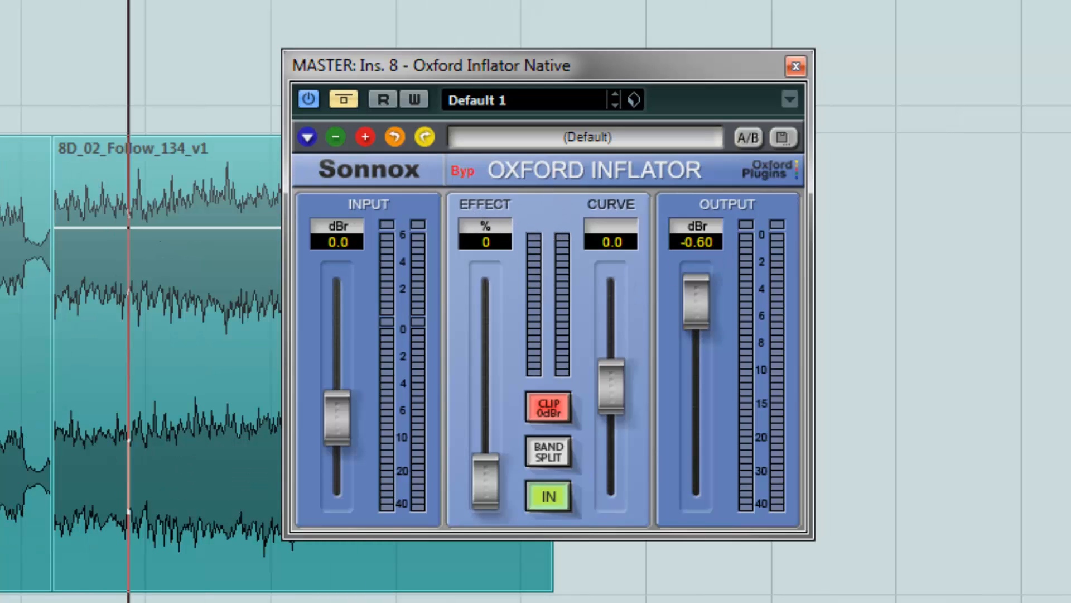
pyautogui.moveTo(696, 301); pyautogui.dragTo(696, 321)
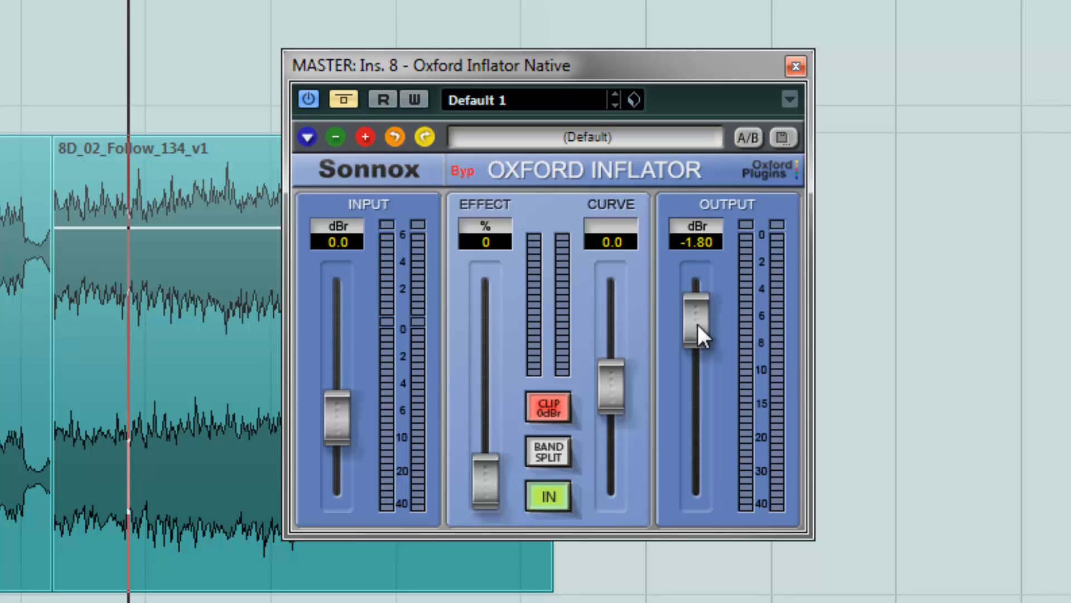
pyautogui.moveTo(698, 302); pyautogui.dragTo(707, 240)
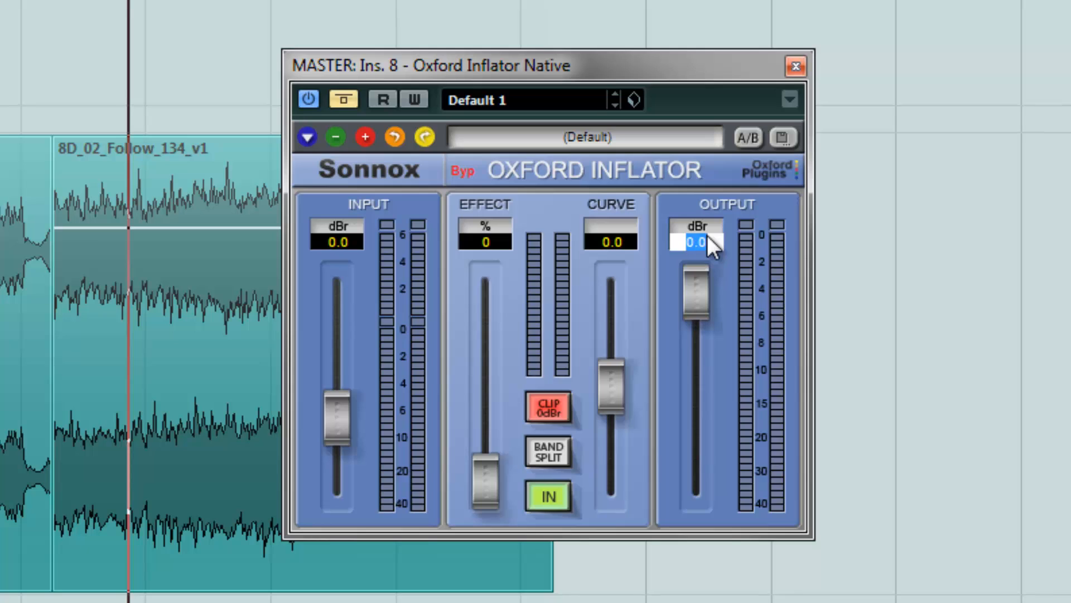
pyautogui.press('Return')
# Move the Inflator window and switch off the plugin's bypass
pyautogui.moveTo(475, 65); pyautogui.dragTo(506, 88)
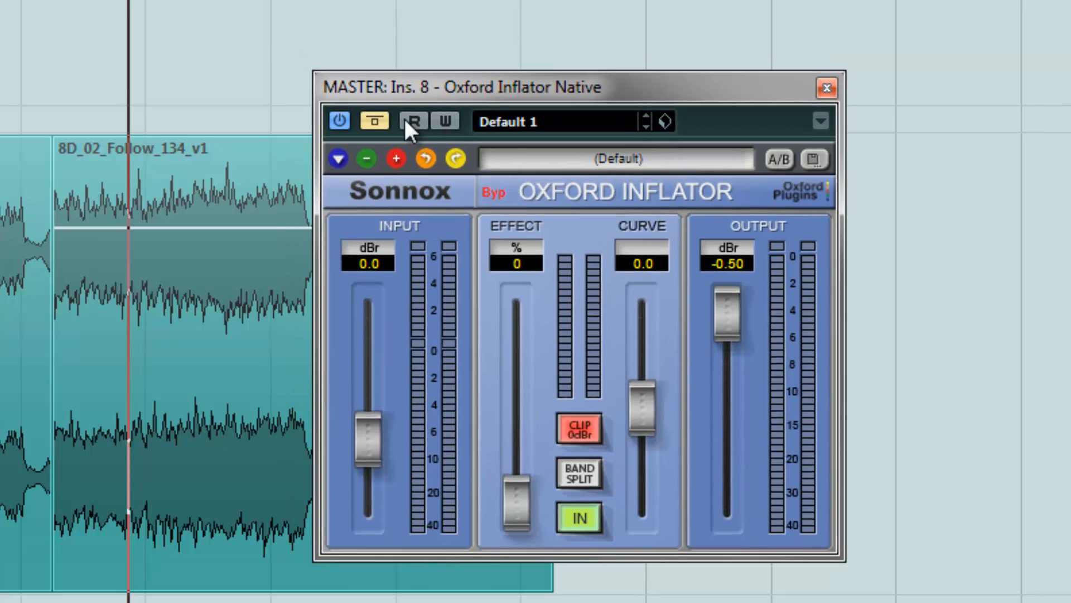
pyautogui.moveTo(430, 95); pyautogui.dragTo(542, 66)
pyautogui.click(433, 118)
pyautogui.click(46, 2)
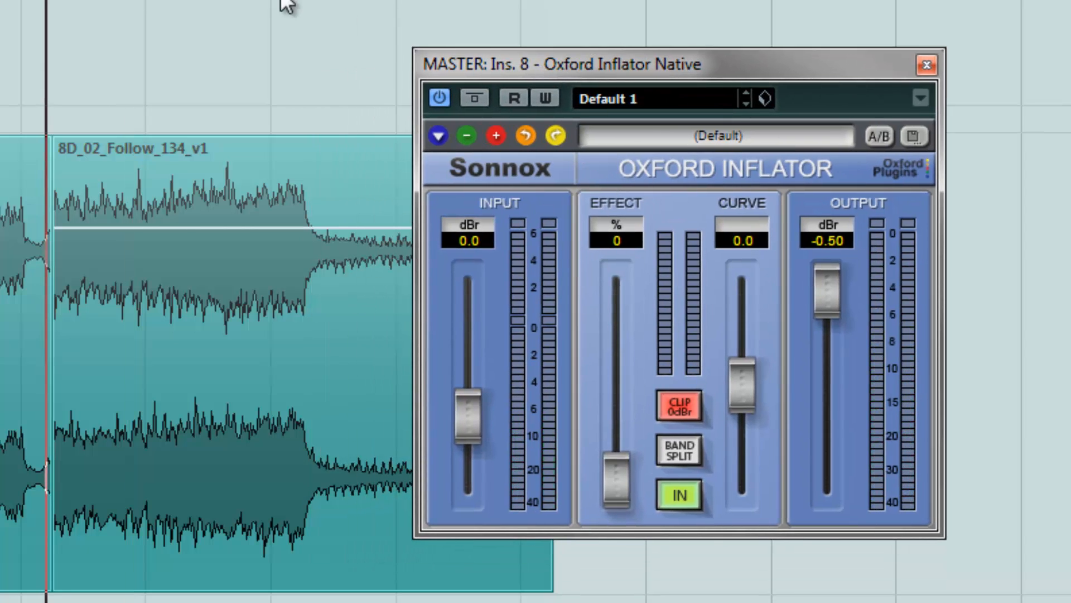
# Play the song while raising the Inflator effect to 90.7%
pyautogui.press('space')
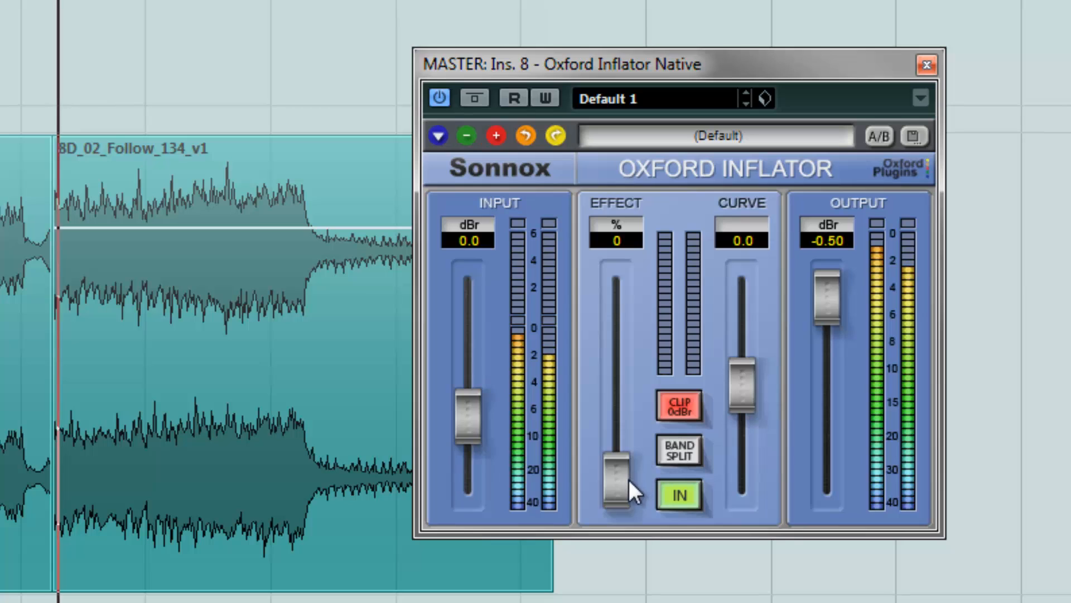
pyautogui.moveTo(619, 481); pyautogui.dragTo(638, 383)
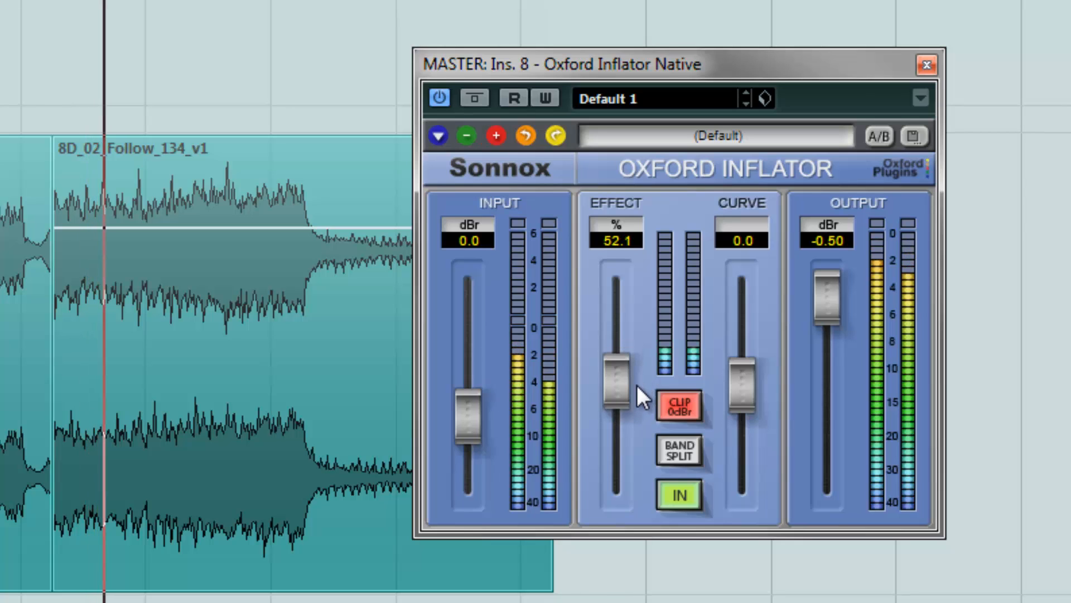
pyautogui.press('space')
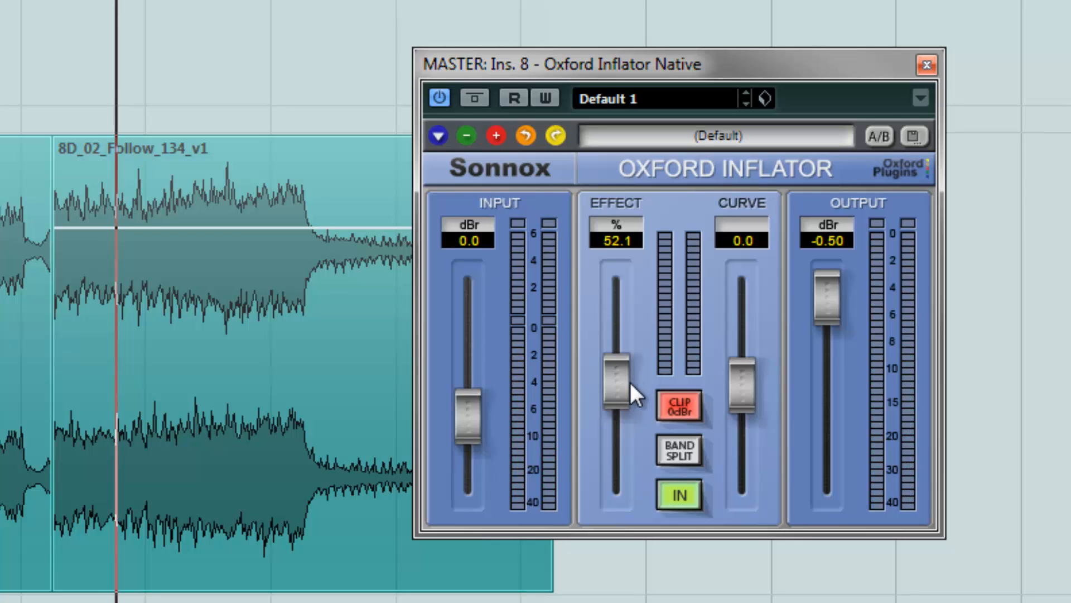
pyautogui.press('space')
pyautogui.moveTo(624, 383); pyautogui.dragTo(625, 310)
pyautogui.press('space')
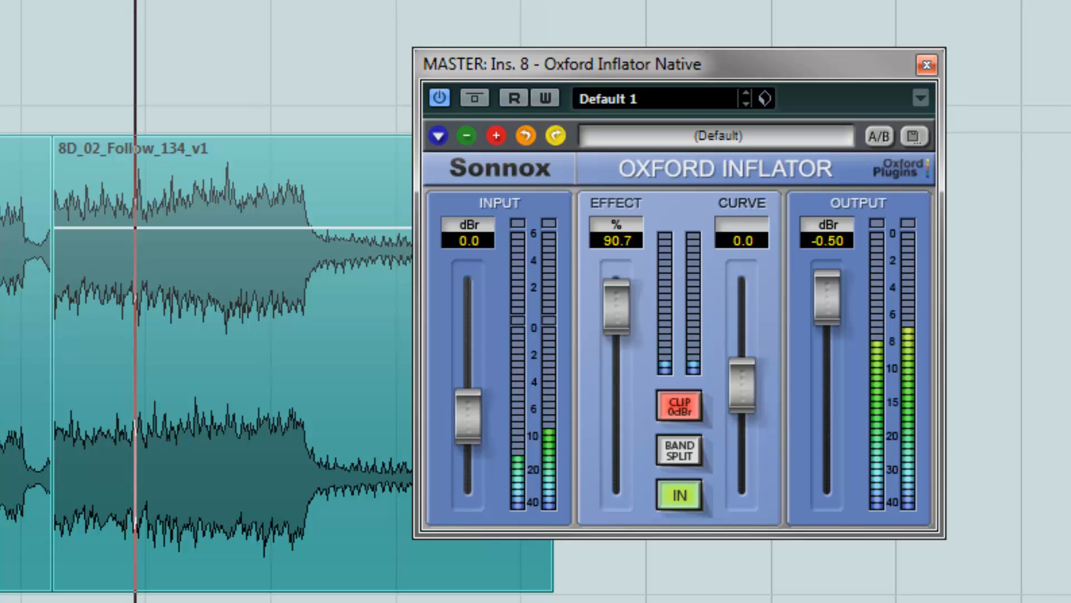
# Play the song and set the Oxford Inflator effect to 40.7%
pyautogui.click(46, 1)
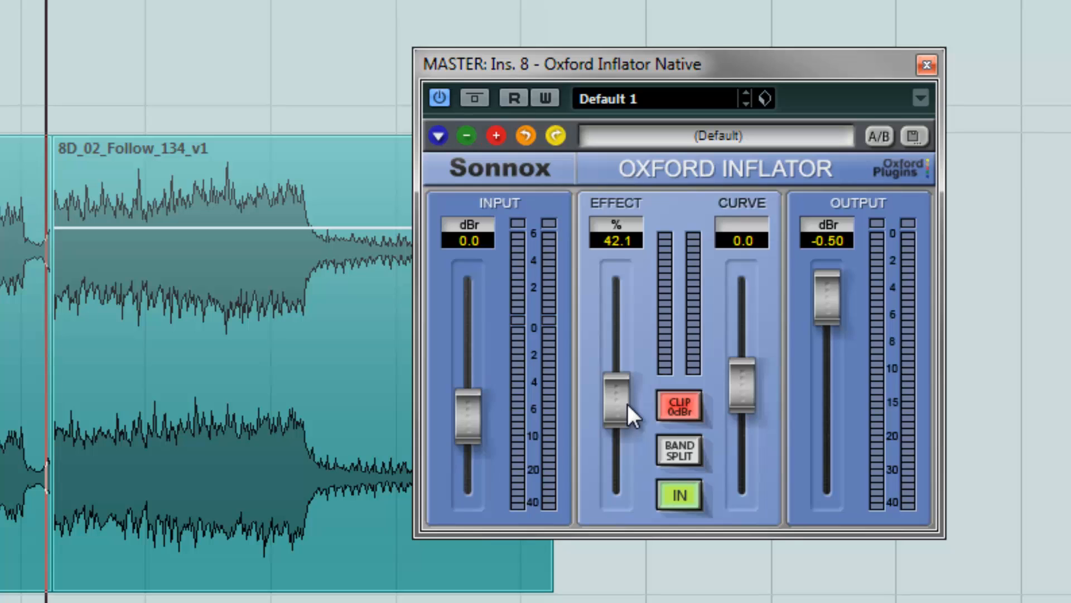
pyautogui.press('space')
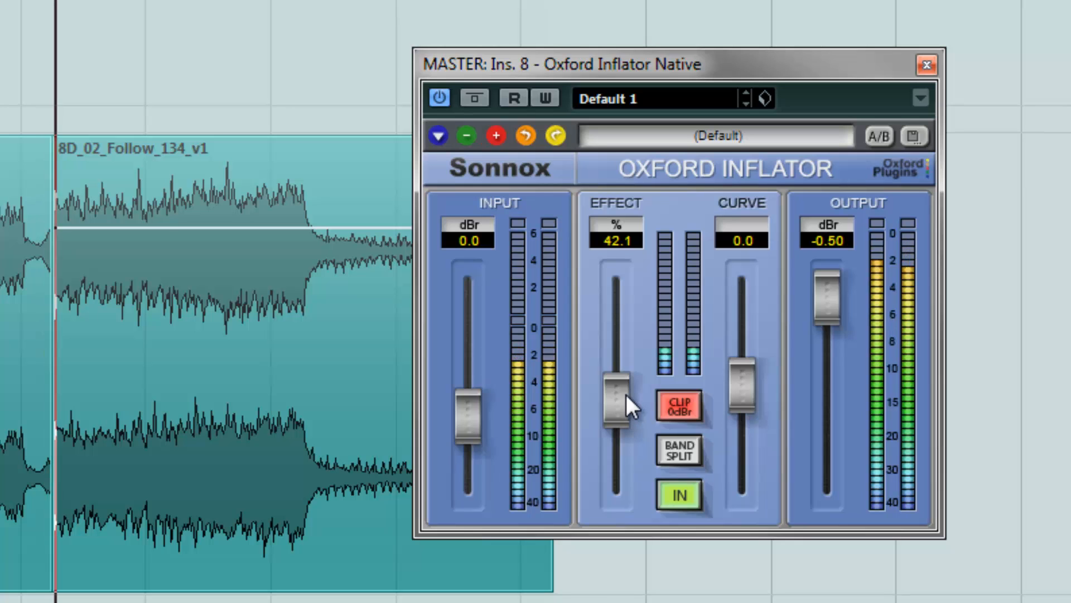
pyautogui.moveTo(626, 394)
pyautogui.mouseDown()
pyautogui.moveTo(625, 373)
pyautogui.moveTo(634, 441)
pyautogui.moveTo(632, 397)
pyautogui.mouseUp()
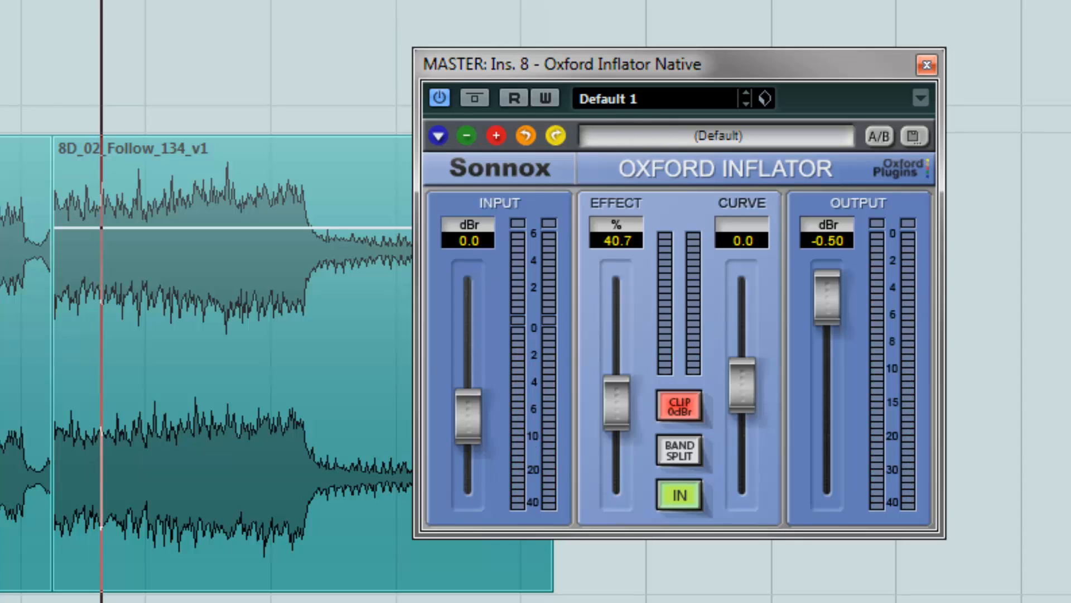
# Play the song while switching the Inflator's bypass on and off to compare the processed sound
pyautogui.click(46, 1)
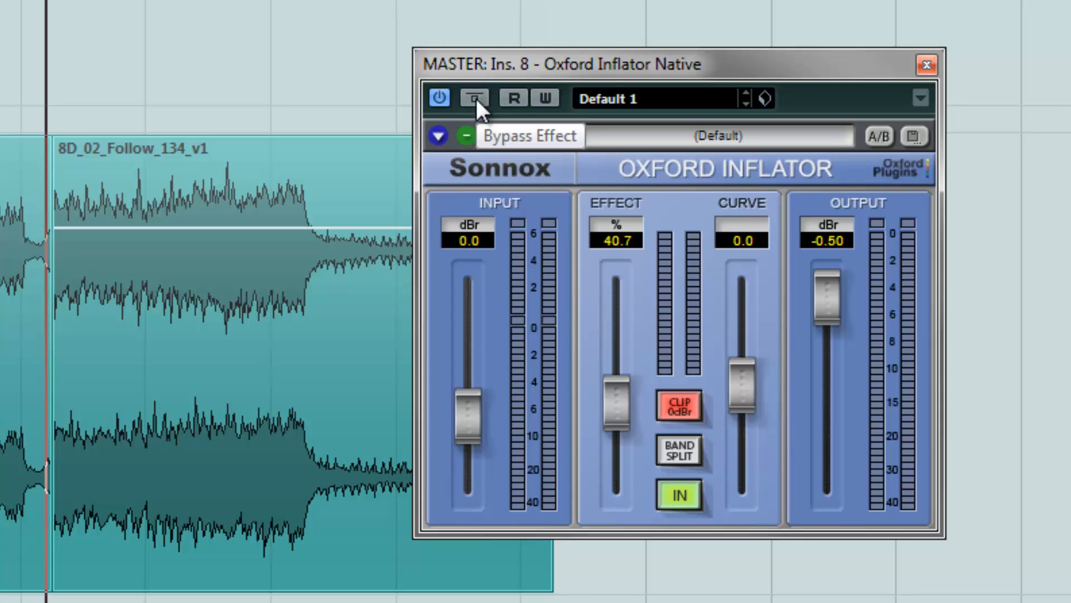
pyautogui.press('space')
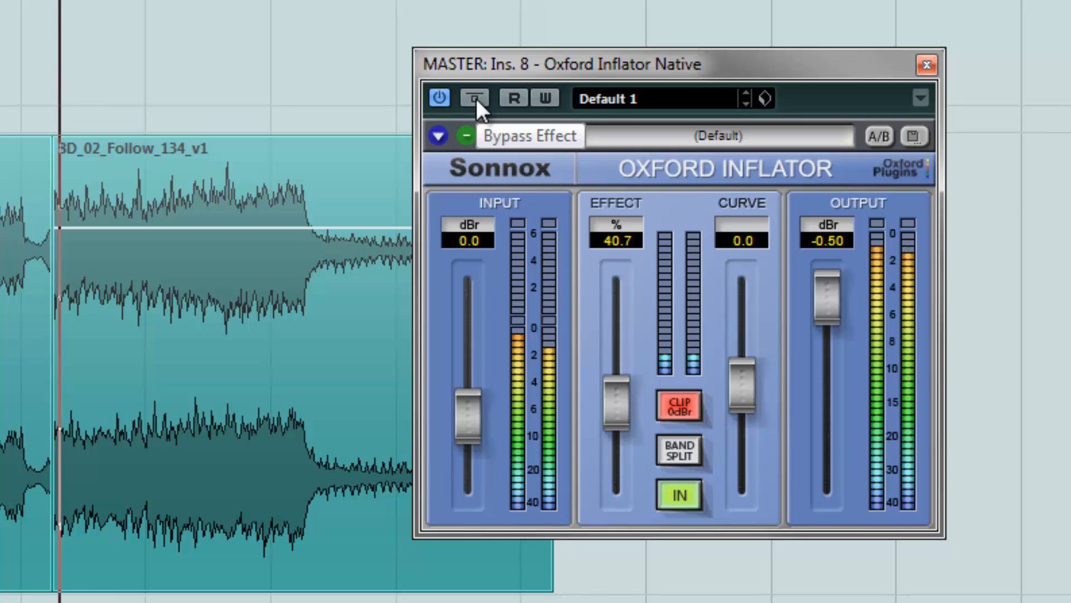
pyautogui.click(477, 98)
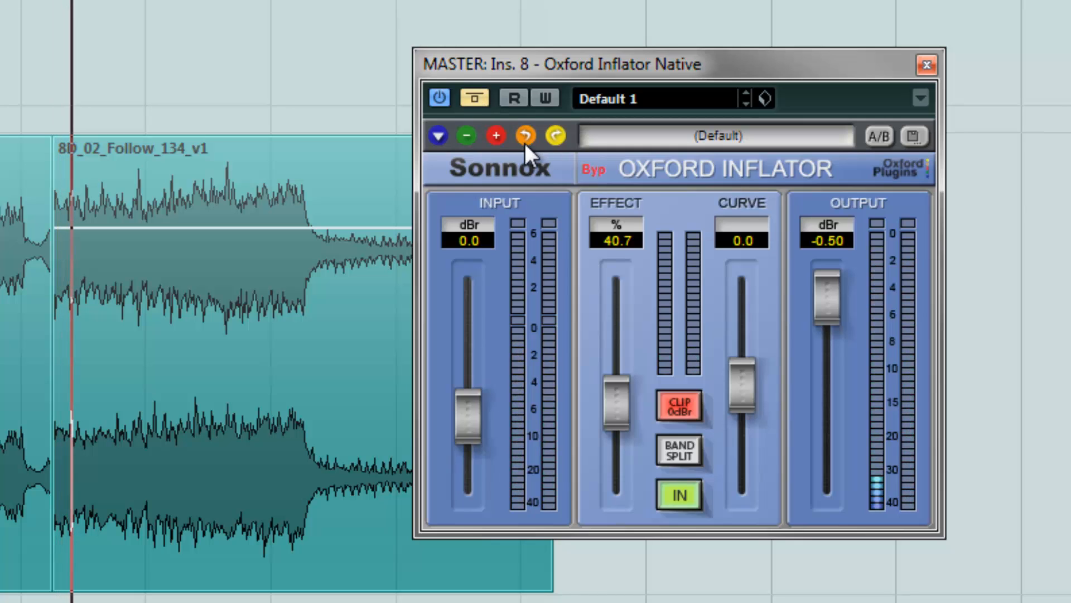
pyautogui.click(472, 100)
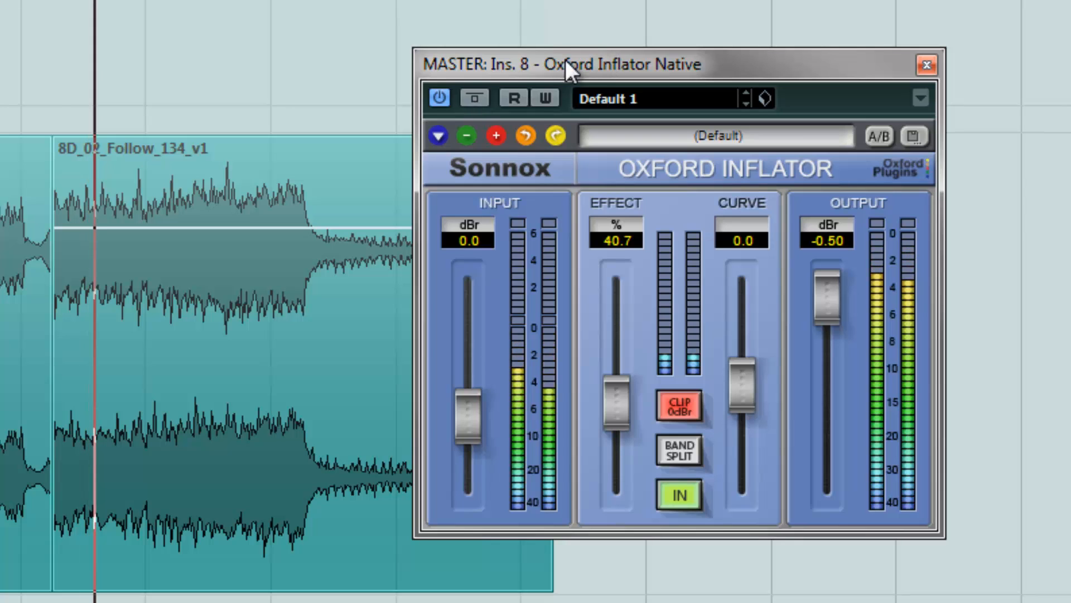
pyautogui.click(483, 99)
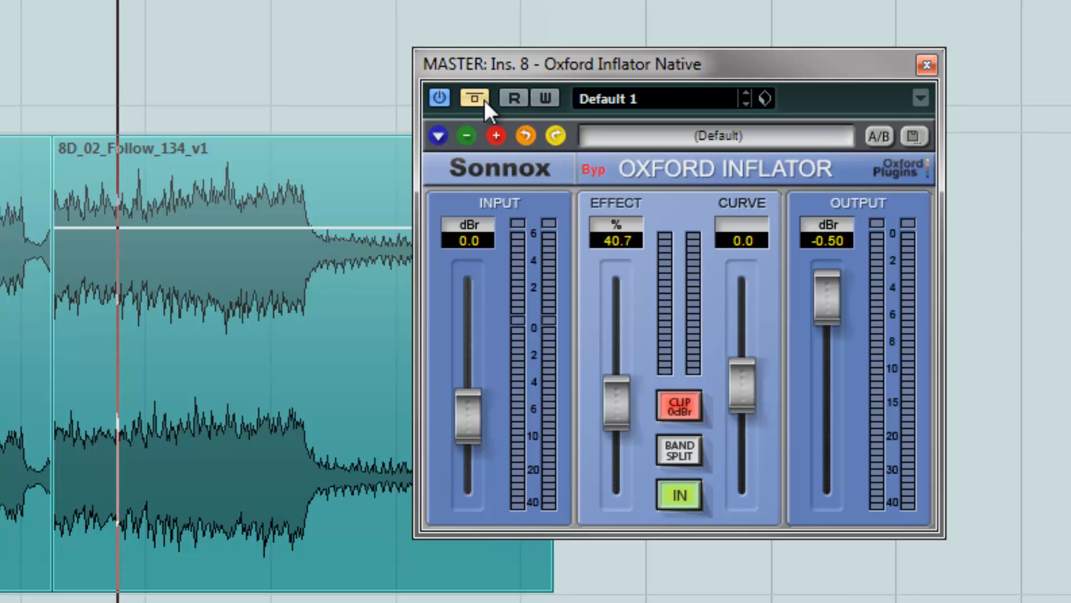
pyautogui.click(484, 99)
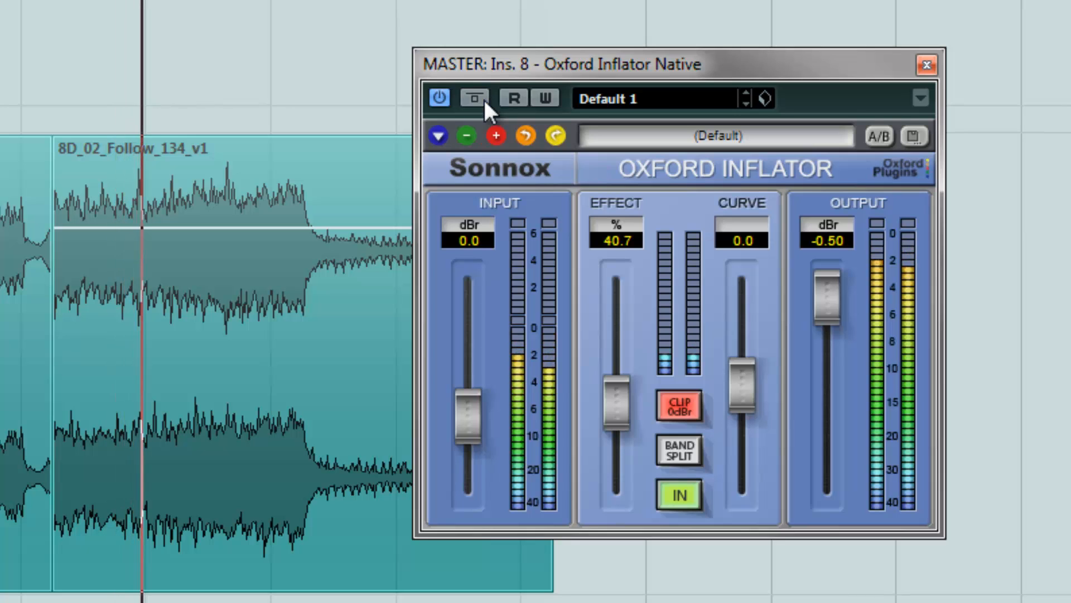
pyautogui.press('space')
# Close the Inflator window and toggle the master channel's insert bypass on and off to compare
pyautogui.click(926, 65)
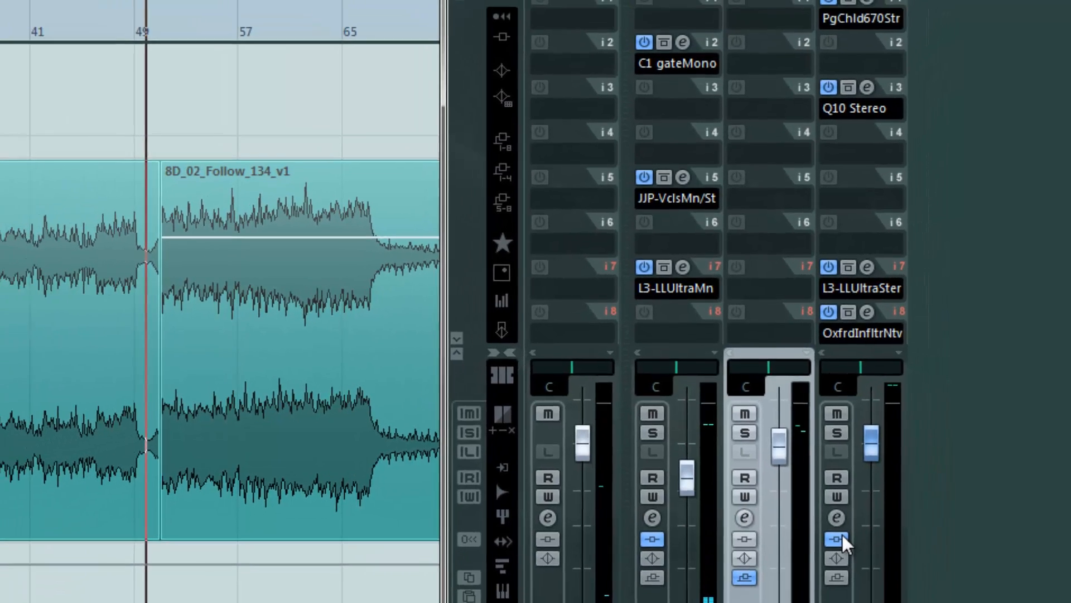
pyautogui.click(835, 538)
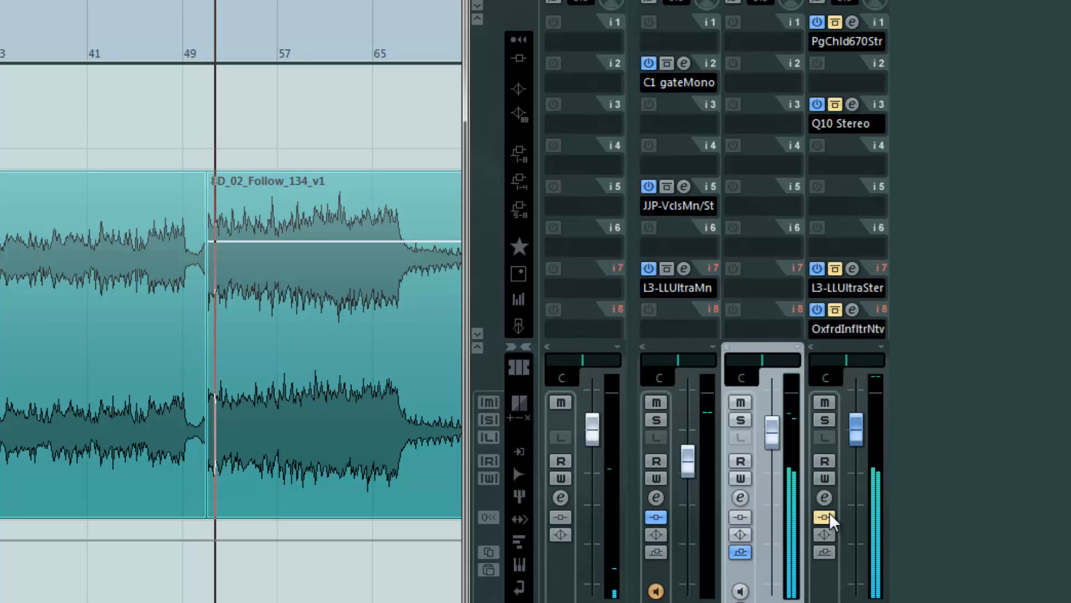
pyautogui.click(824, 516)
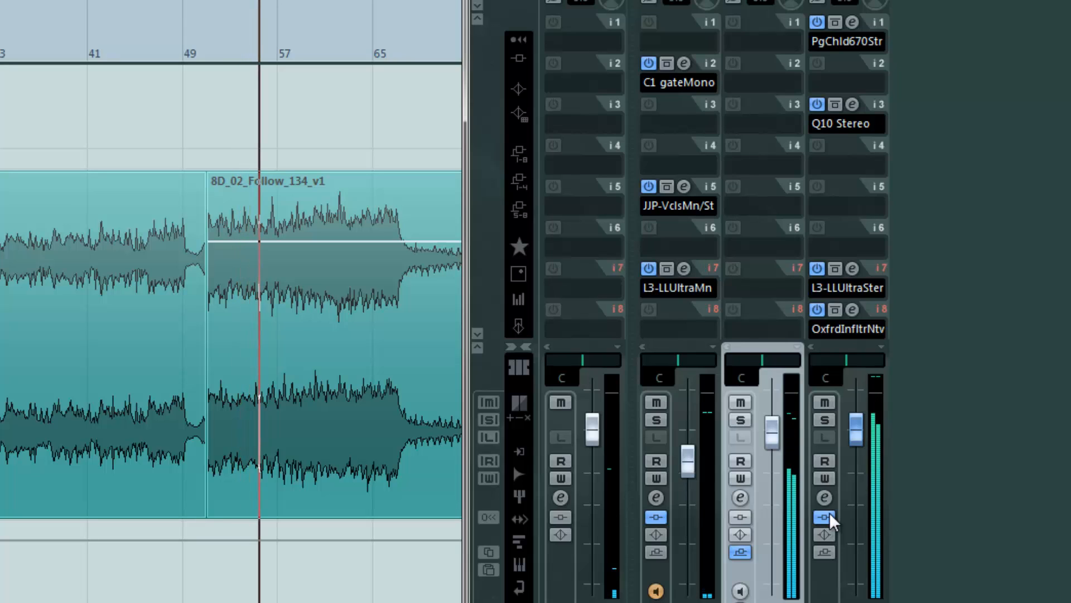
pyautogui.click(824, 517)
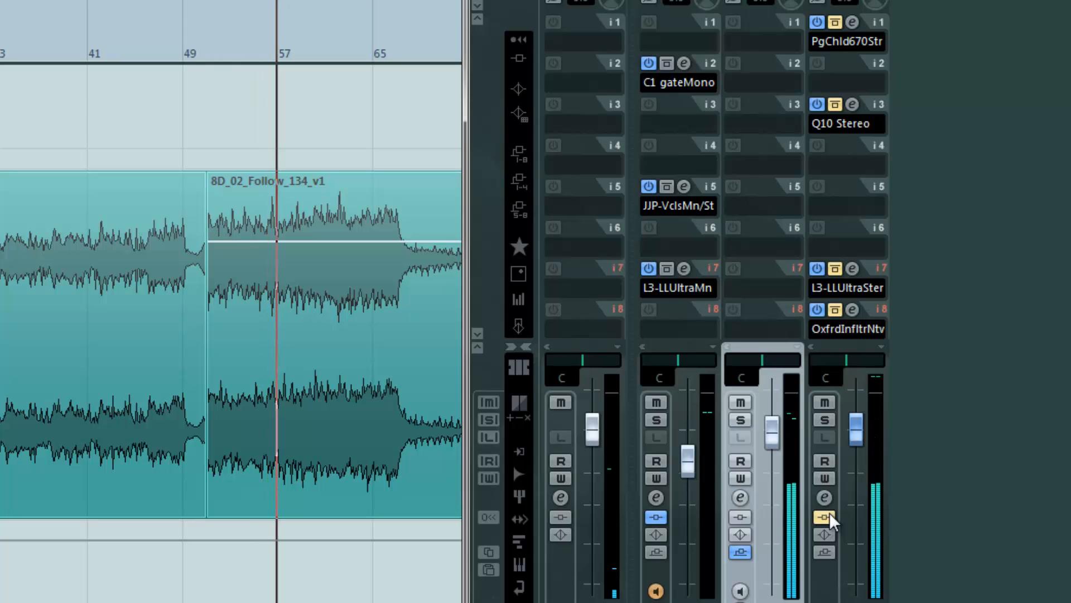
pyautogui.click(830, 517)
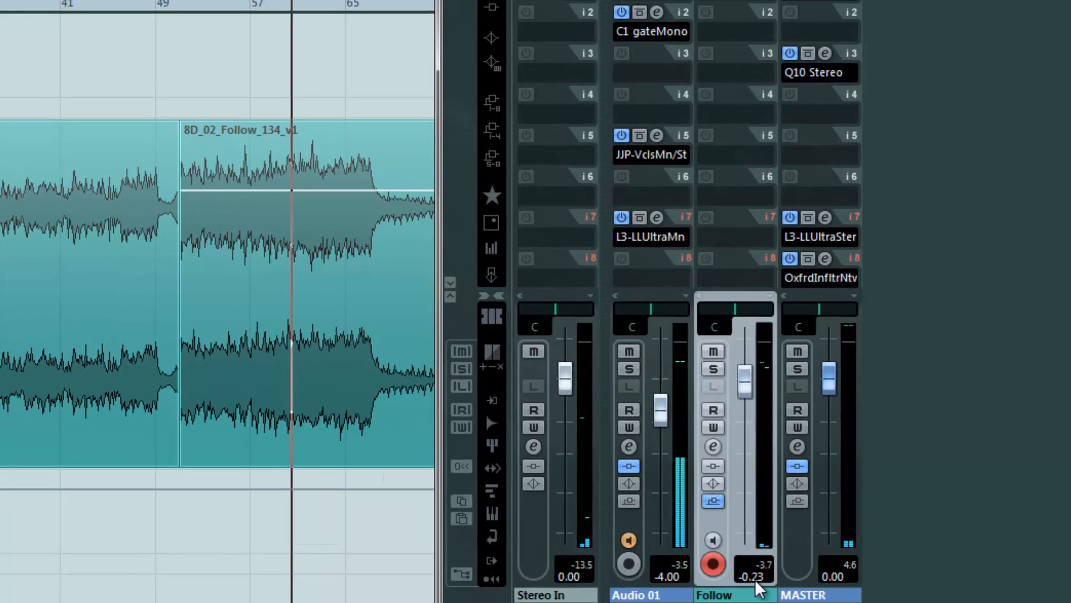
# Set the Follow channel fader to 0.00 and start and stop playback
pyautogui.keyDown('ctrl'); pyautogui.click(742, 379); pyautogui.keyUp('ctrl')
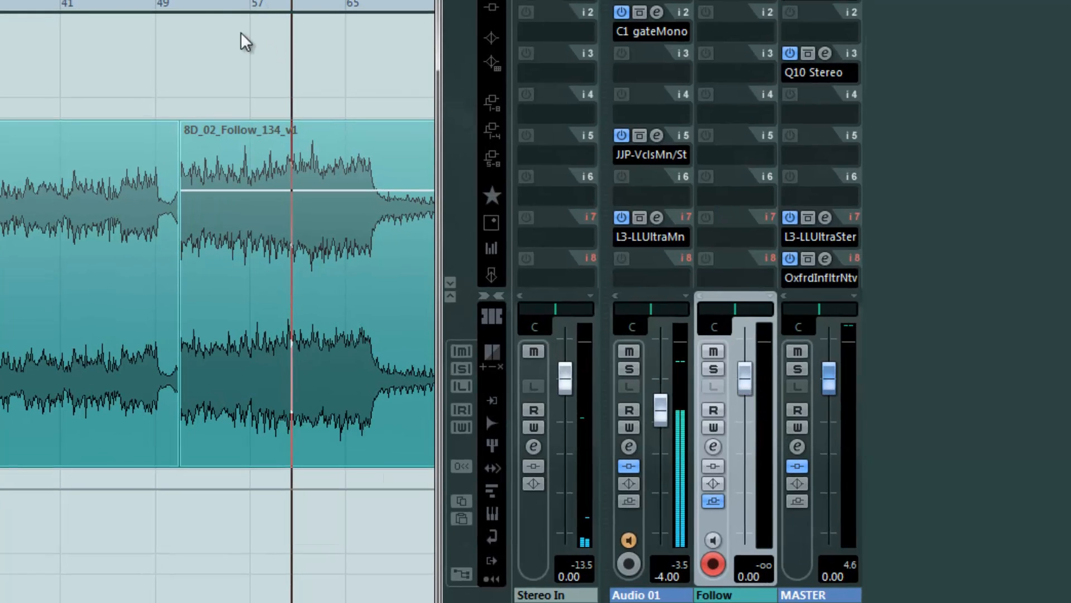
pyautogui.press('space')
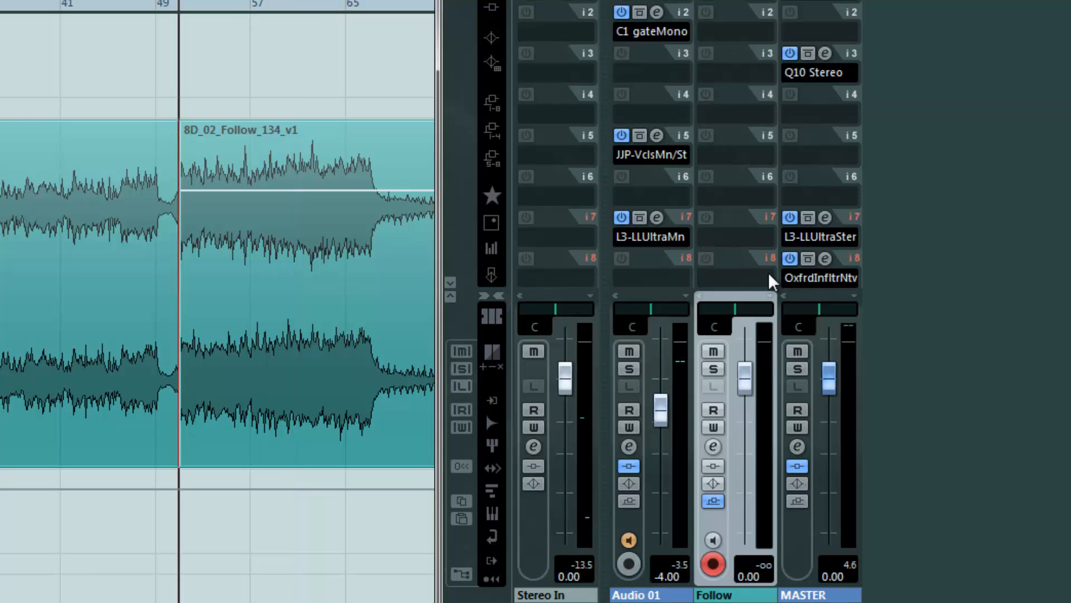
pyautogui.press('space')
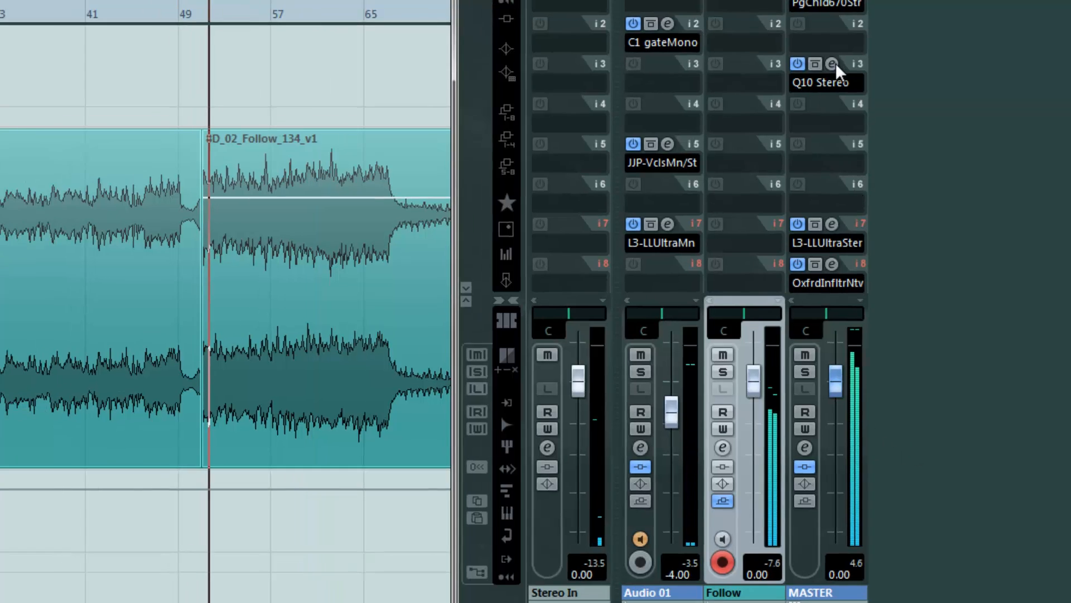
# Open the PuigChild compressor, lower its left/lat threshold to 1.2 while playing, and close it
pyautogui.click(885, 90)
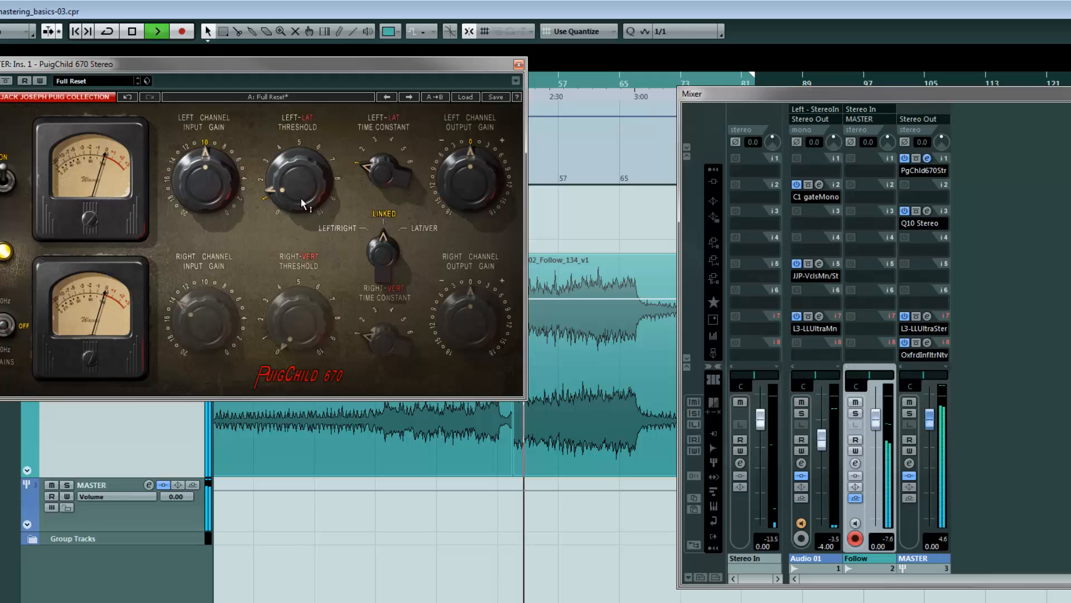
pyautogui.moveTo(281, 187)
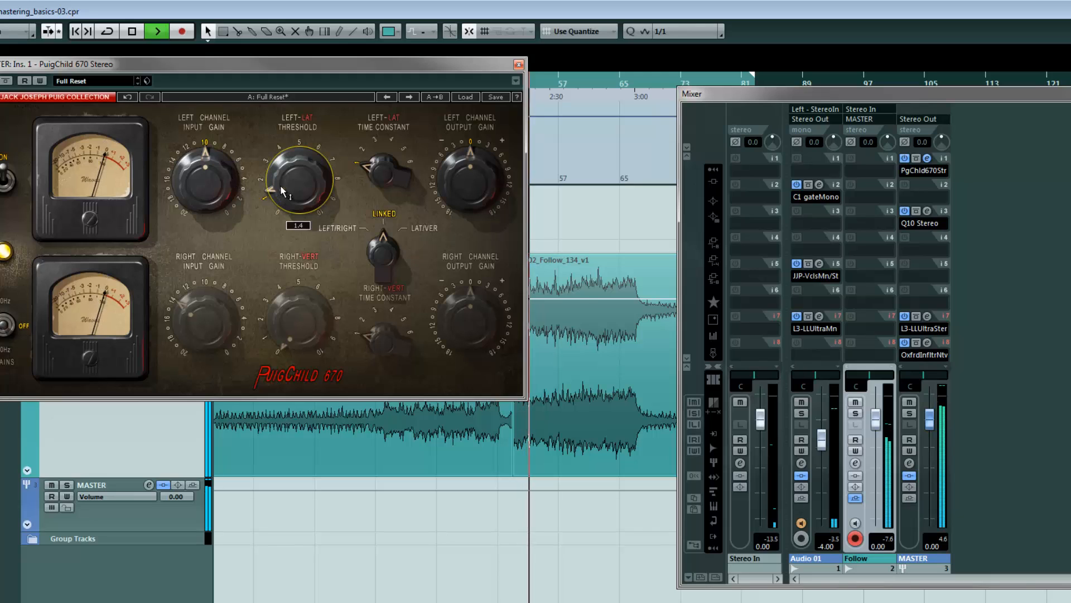
pyautogui.moveTo(281, 187); pyautogui.dragTo(284, 199)
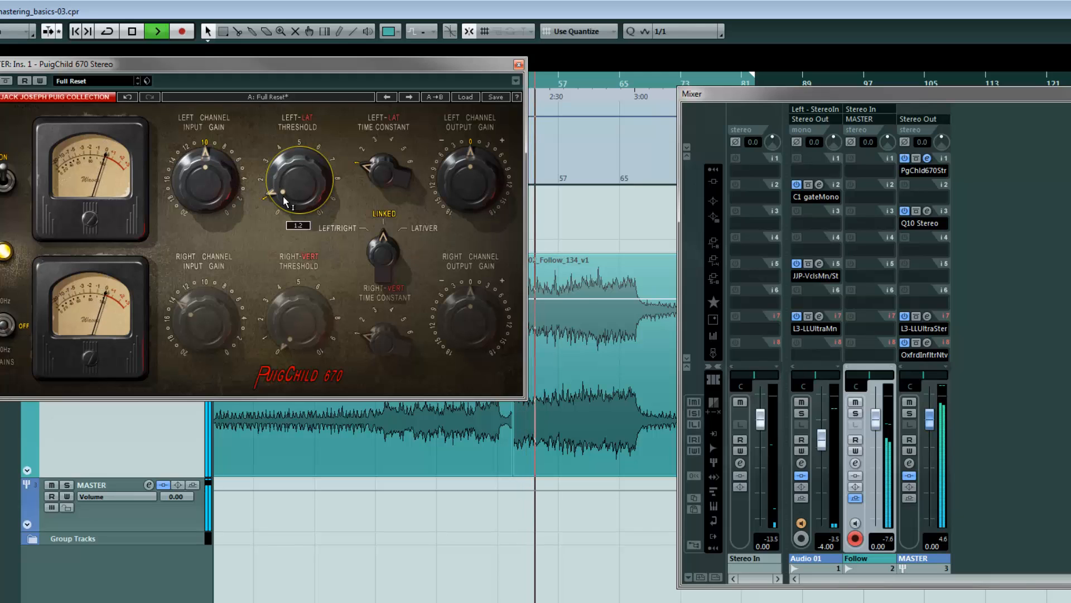
pyautogui.press('space')
pyautogui.click(522, 83)
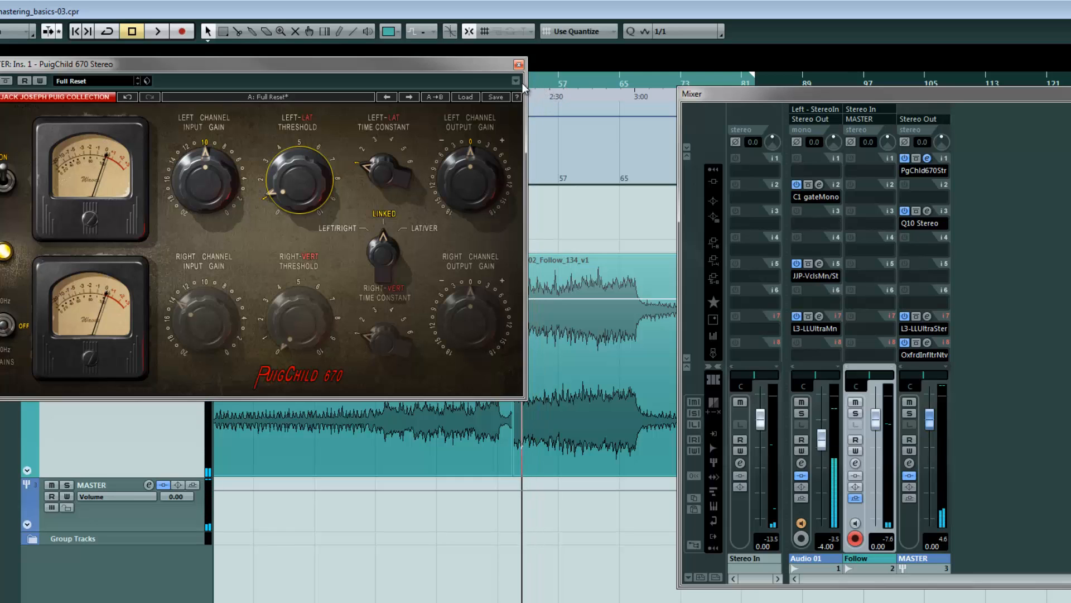
pyautogui.press('space')
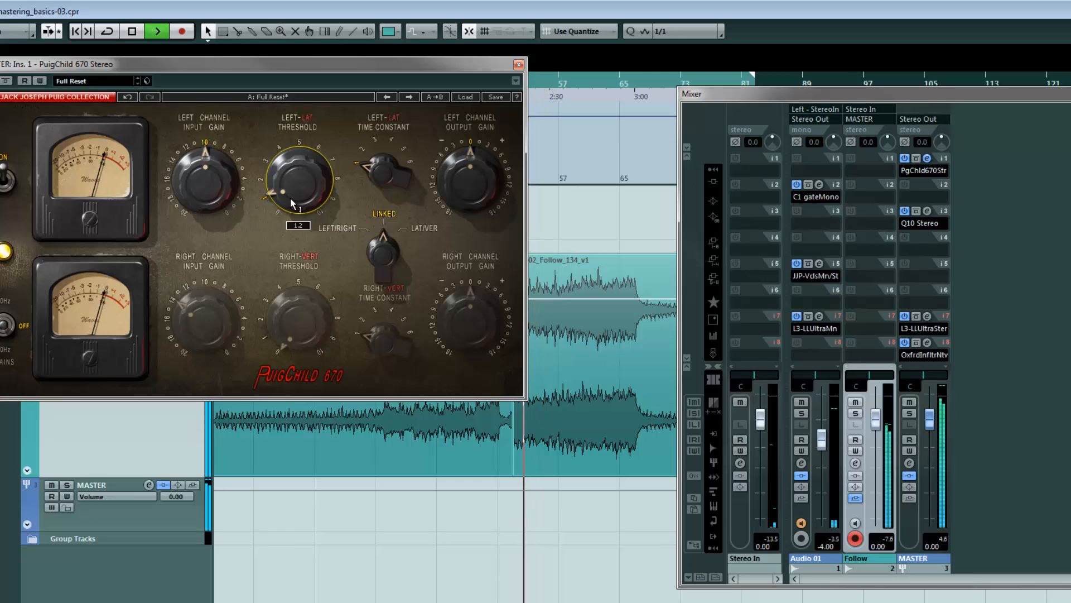
pyautogui.click(519, 65)
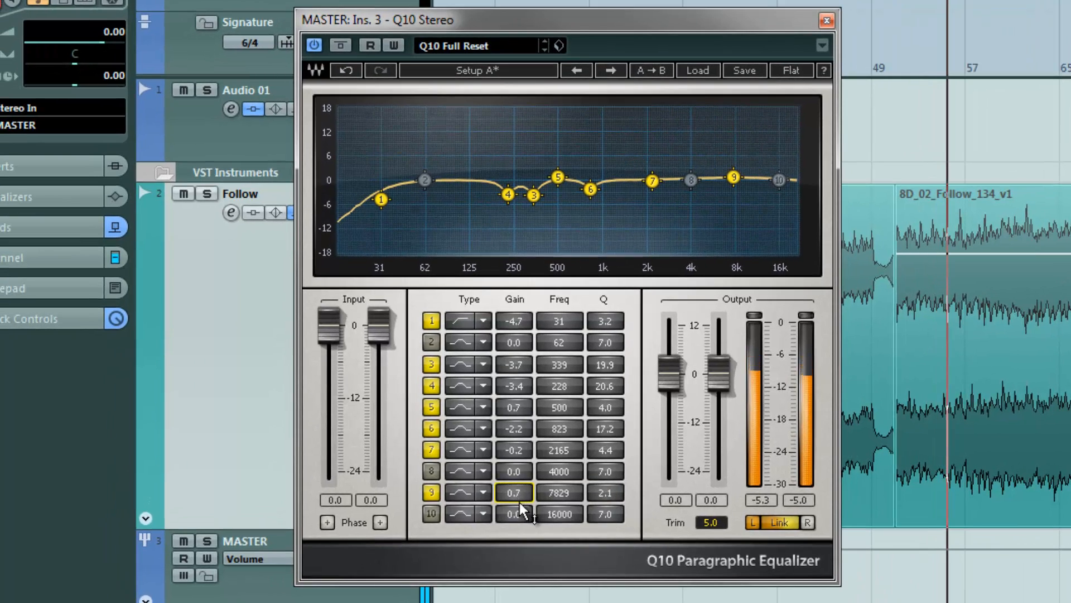
# Close the Q10 equalizer, set the L3-LL Ultramaximizer threshold to -7.0, and close it
pyautogui.click(827, 20)
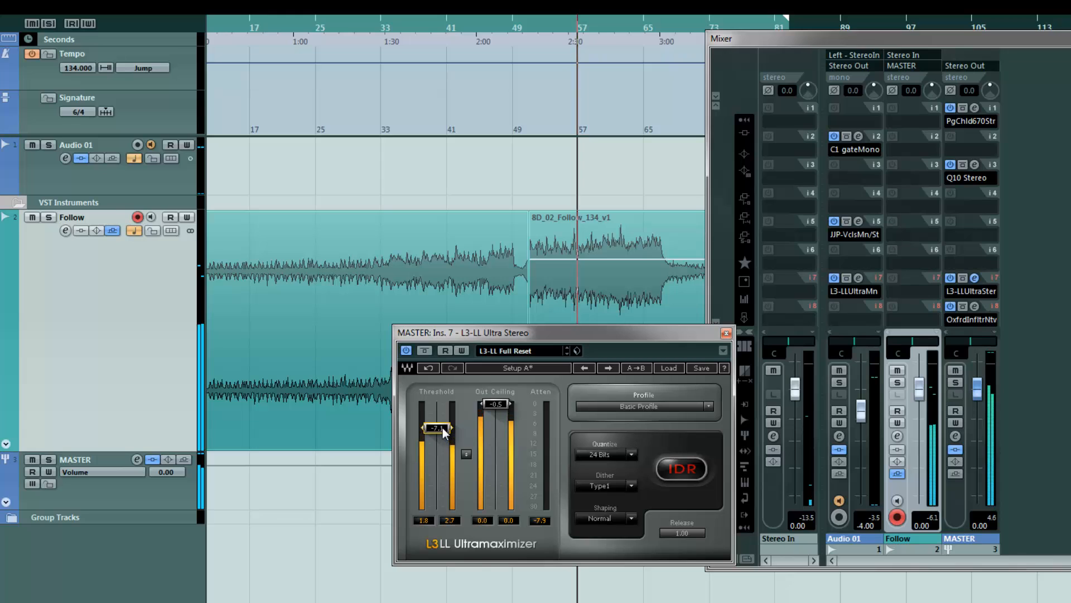
pyautogui.moveTo(442, 427); pyautogui.dragTo(441, 424)
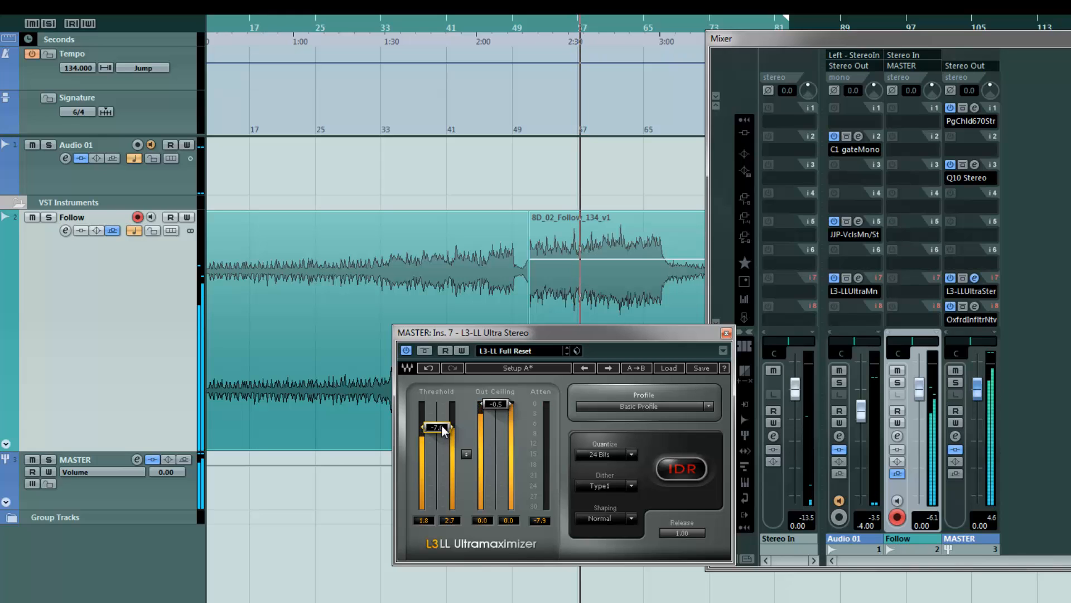
pyautogui.click(725, 334)
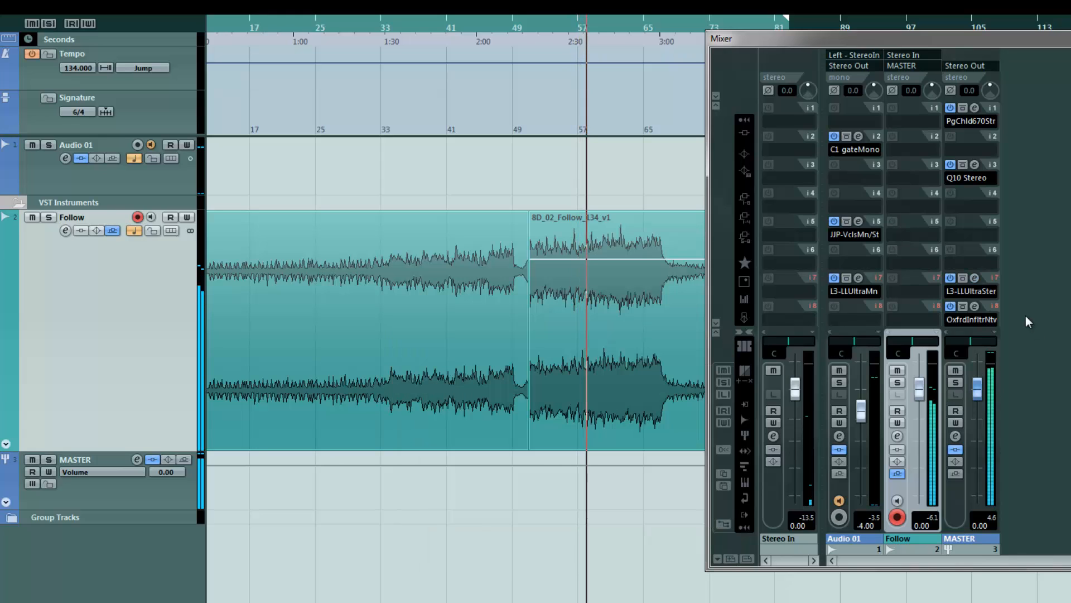
# Open the Oxford Inflator, set its effect to 38.6%, close it, and stop playback
pyautogui.click(968, 310)
pyautogui.moveTo(827, 351)
pyautogui.mouseDown()
pyautogui.moveTo(828, 367)
pyautogui.moveTo(828, 355)
pyautogui.mouseUp()
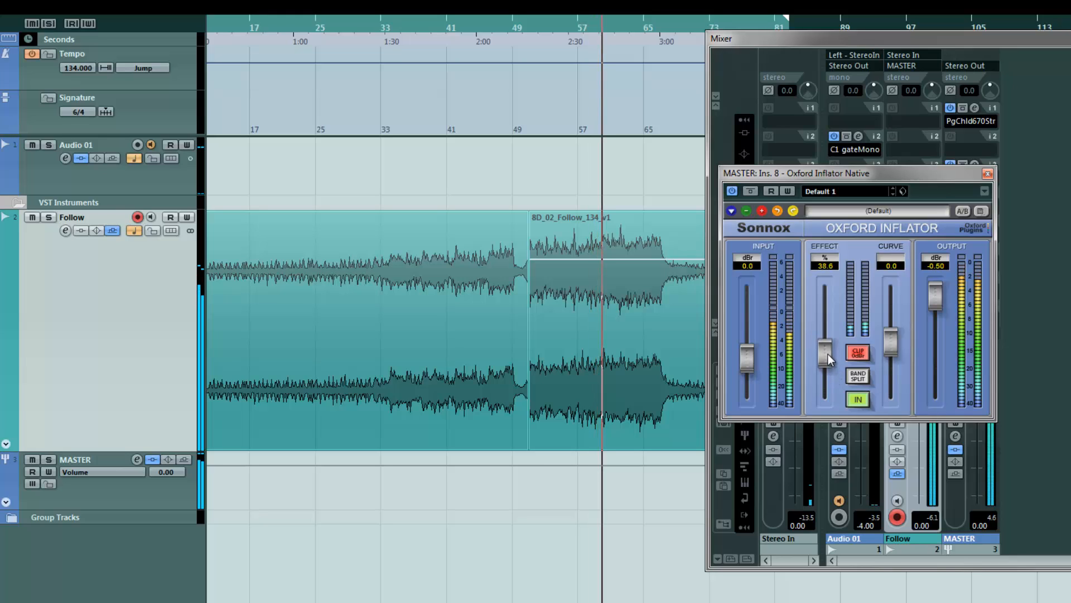
pyautogui.click(988, 174)
pyautogui.press('space')
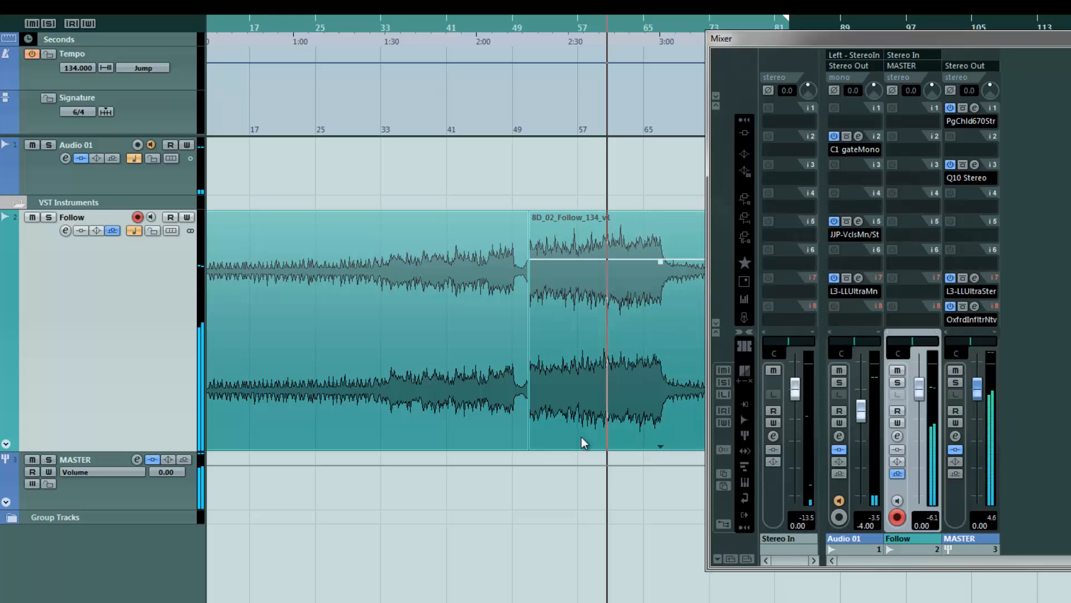
# Inspect the L3-LL Ultramaximizer on the Stereo Out channel, then close it and the mixer
pyautogui.press('h')
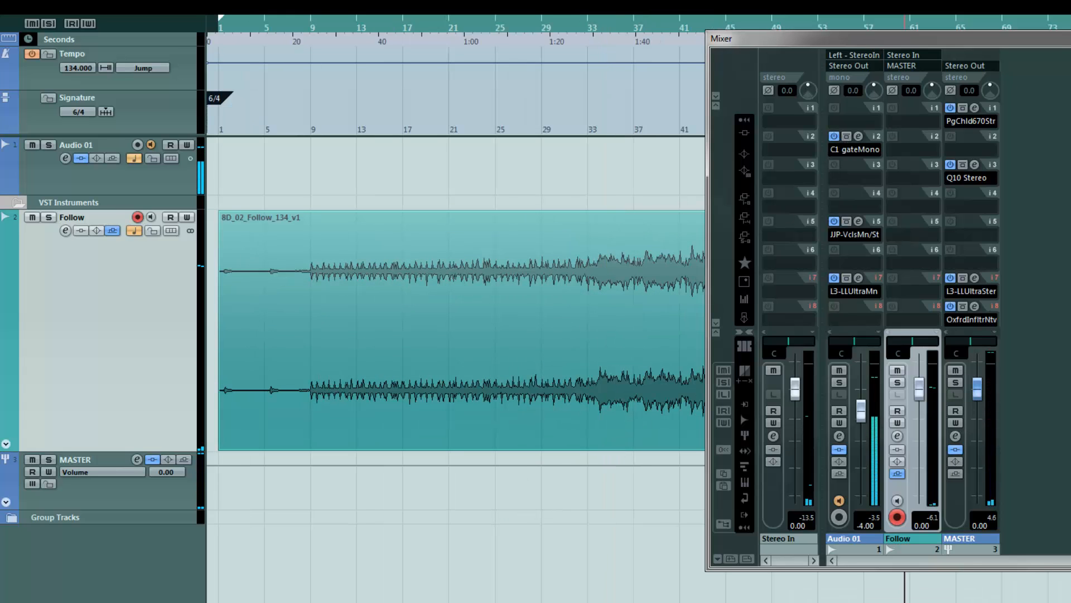
pyautogui.moveTo(1039, 42); pyautogui.dragTo(726, 40)
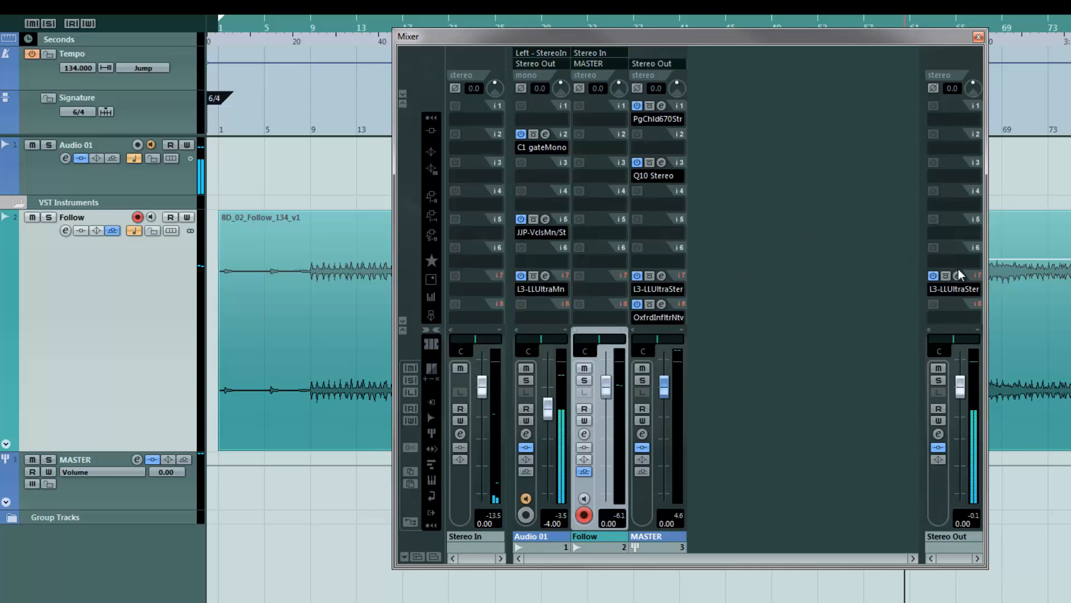
pyautogui.click(955, 288)
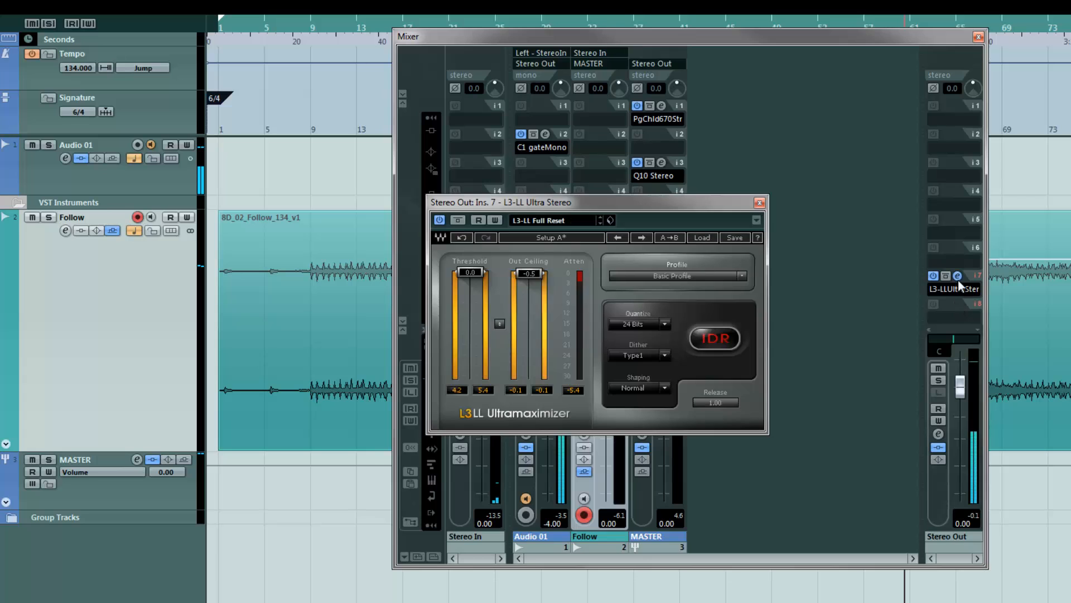
pyautogui.click(759, 203)
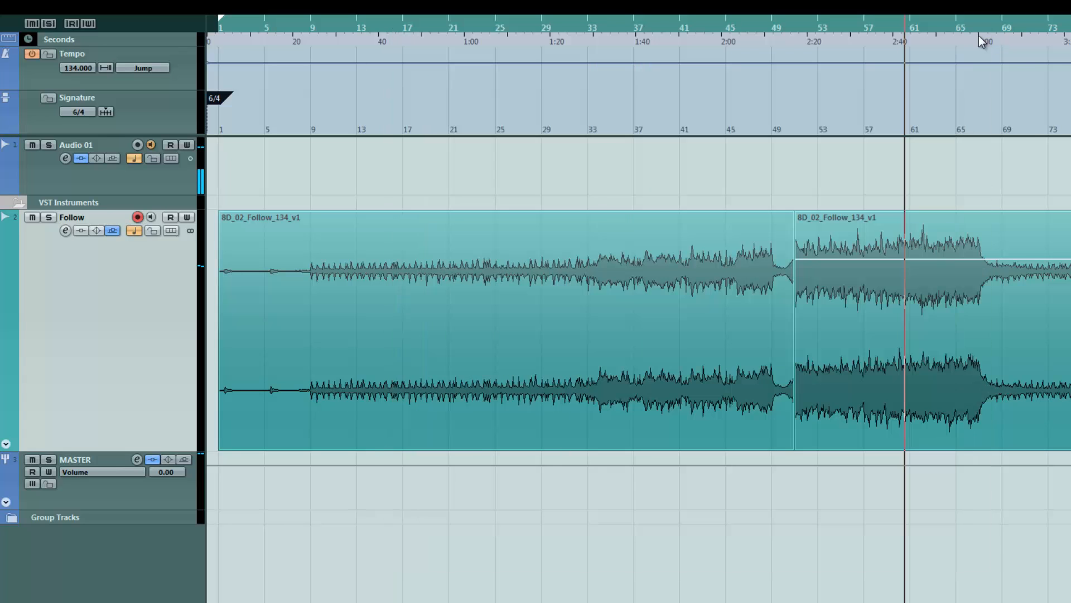
pyautogui.click(979, 37)
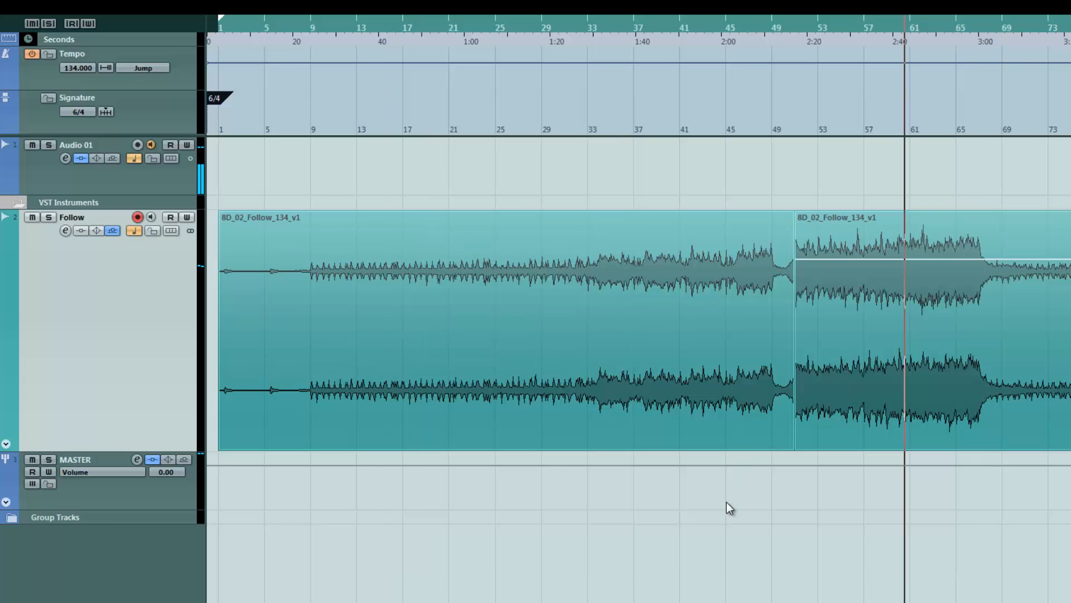
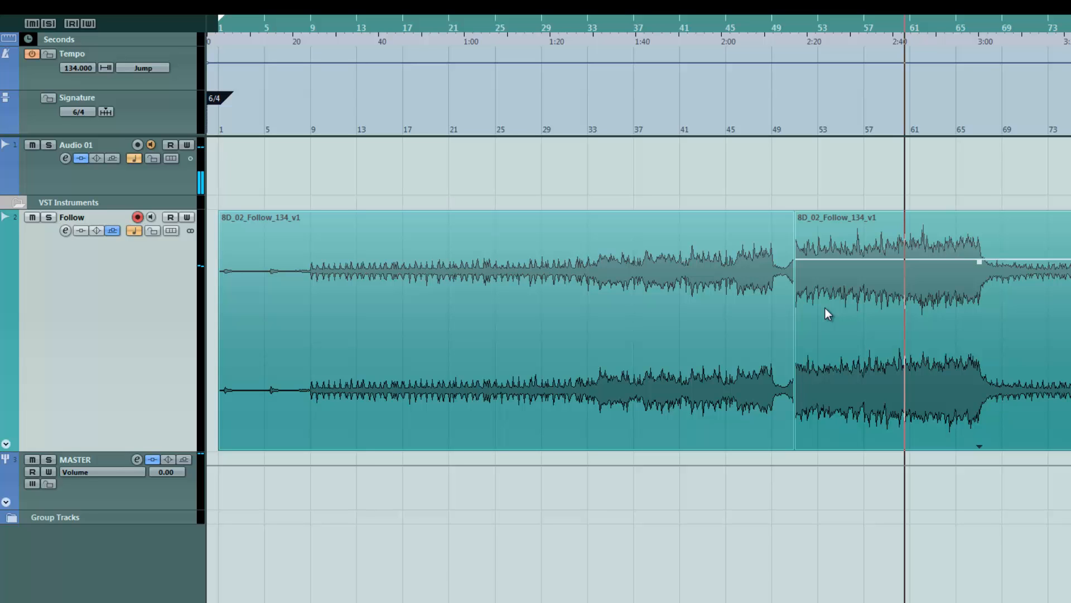
# Open the PuigChild 670 compressor on the MASTER channel's first insert from the mixer, then close the mixer
pyautogui.press('F3')
pyautogui.click(661, 106)
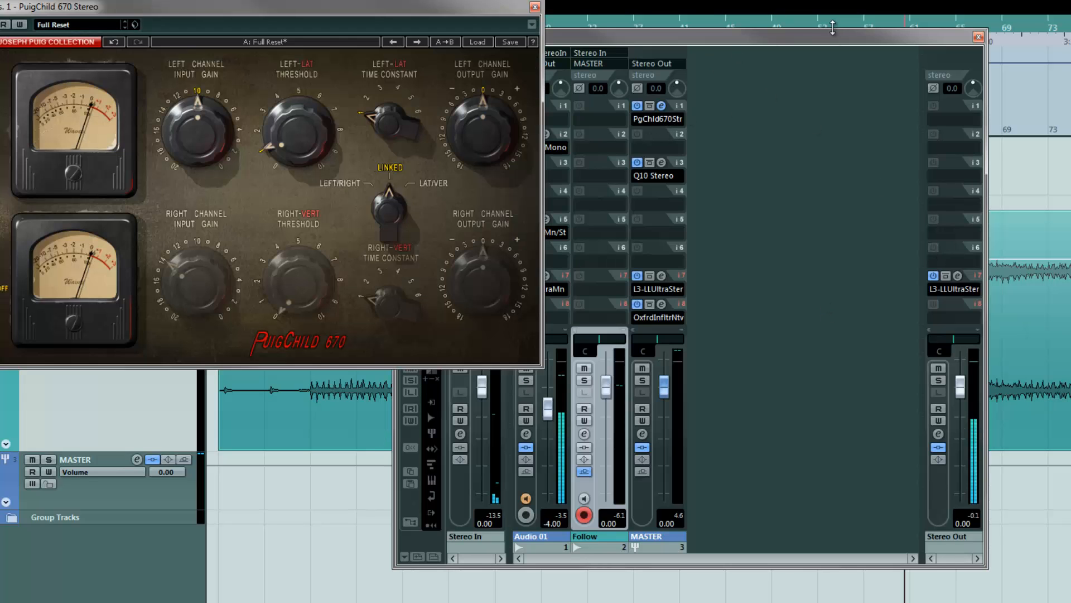
pyautogui.click(643, 8)
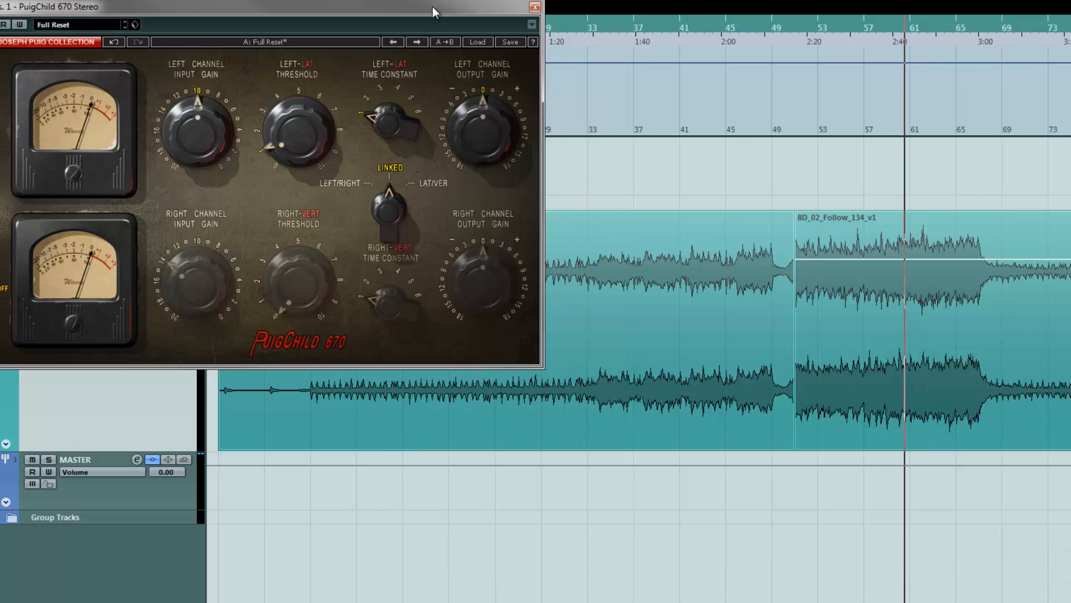
pyautogui.moveTo(433, 7); pyautogui.dragTo(807, 19)
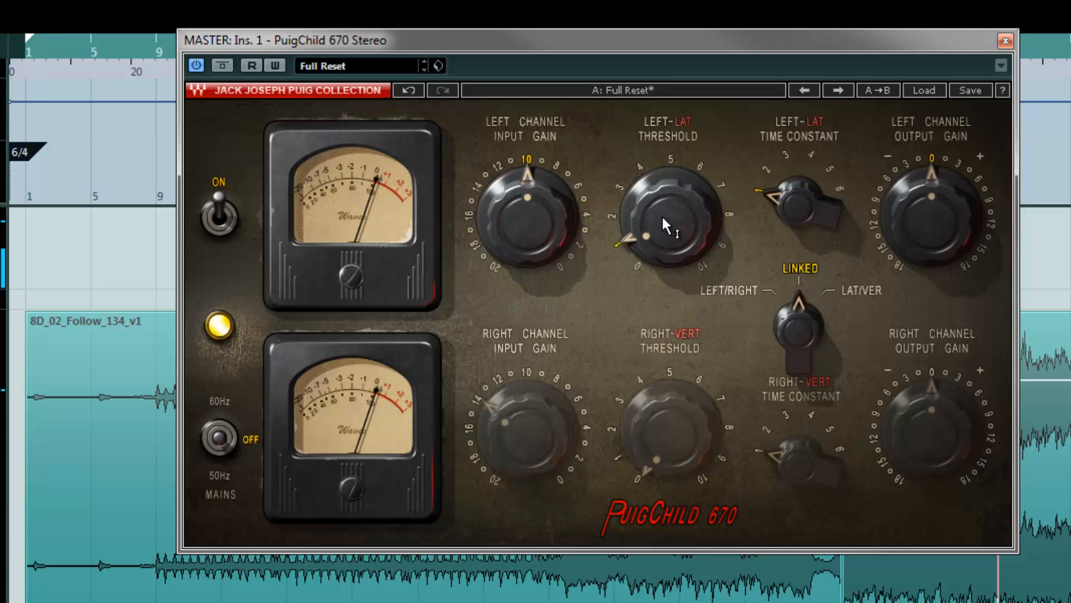
pyautogui.moveTo(629, 216)
pyautogui.click(1004, 41)
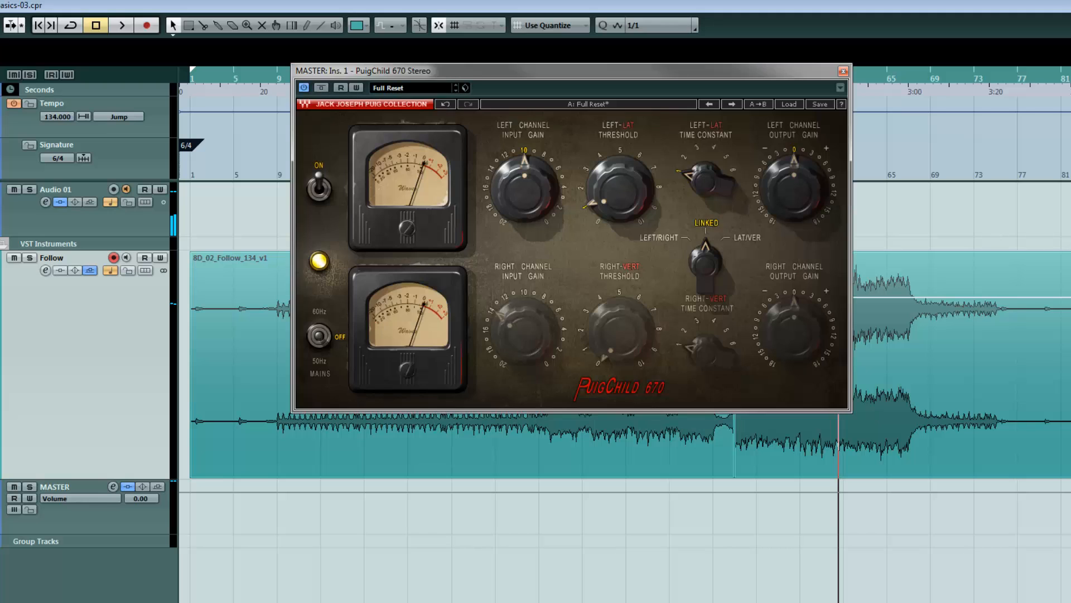
# Browse the PuigChild's factory preset list without loading a preset, then close the plugin window
pyautogui.moveTo(655, 63); pyautogui.dragTo(664, 137)
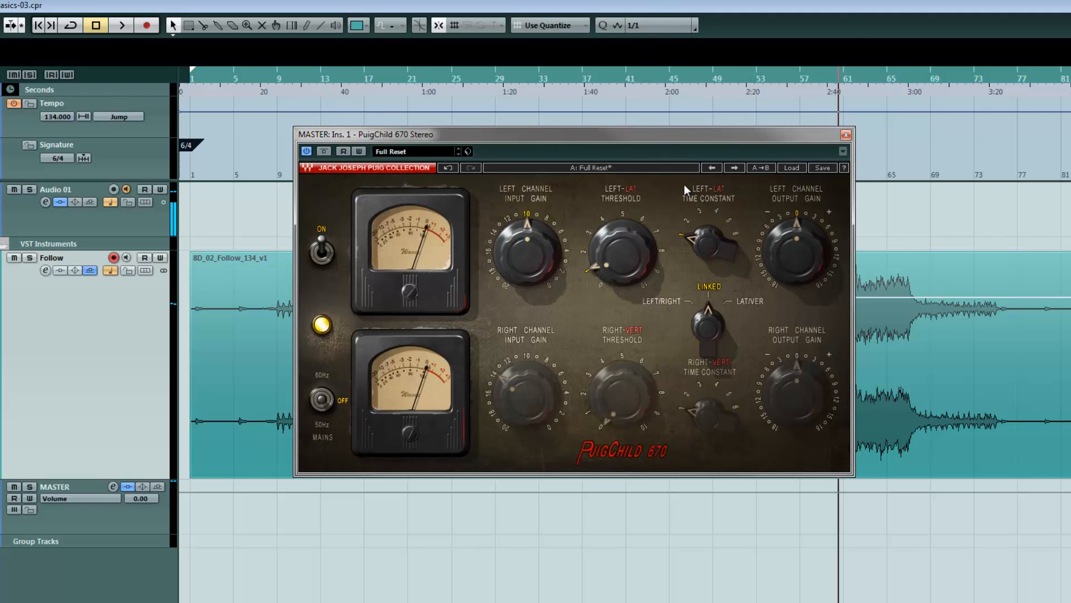
pyautogui.click(791, 168)
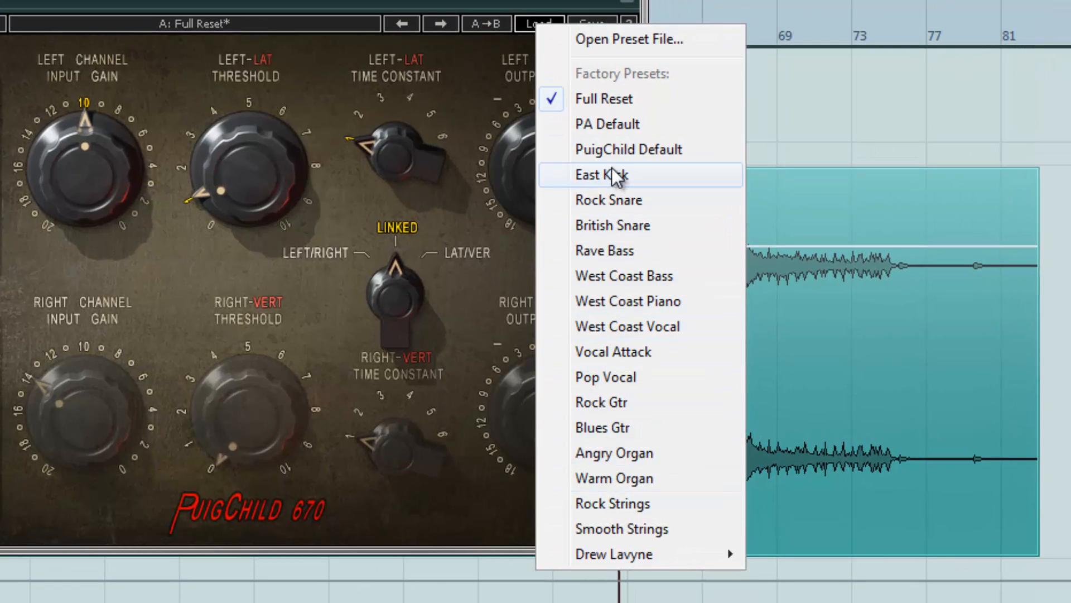
pyautogui.click(515, 1)
pyautogui.moveTo(501, 0)
pyautogui.mouseDown()
pyautogui.moveTo(461, 1)
pyautogui.moveTo(490, 4)
pyautogui.mouseUp()
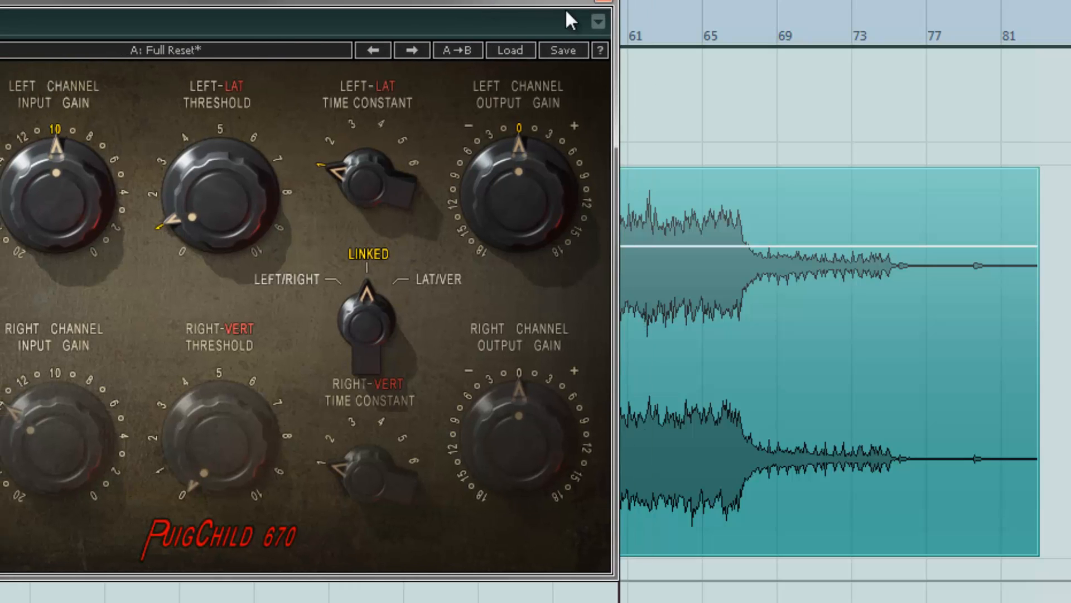
pyautogui.moveTo(563, 0); pyautogui.dragTo(560, 3)
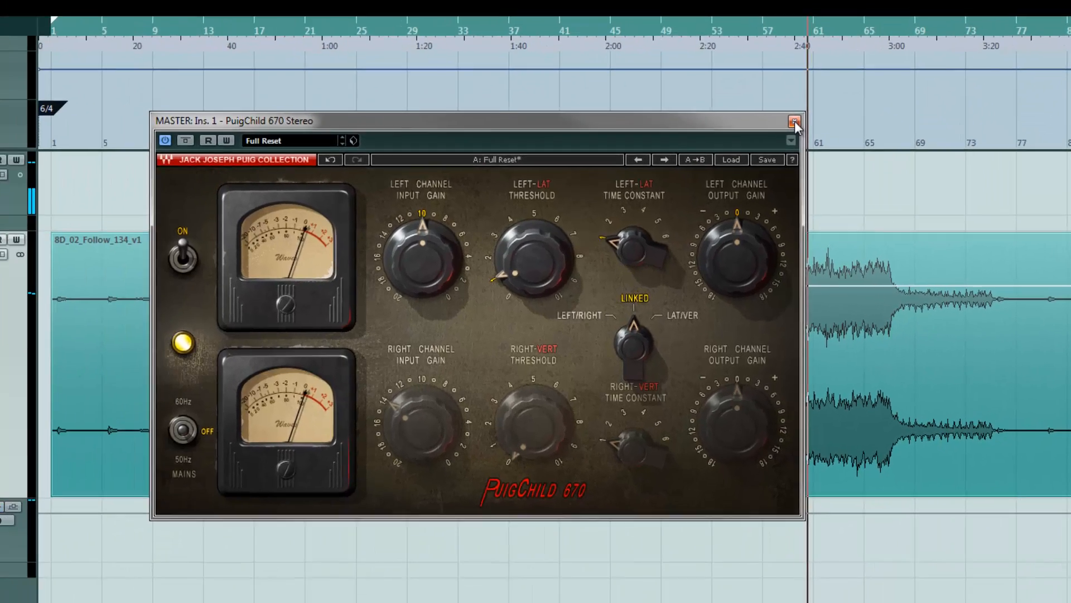
pyautogui.click(600, 4)
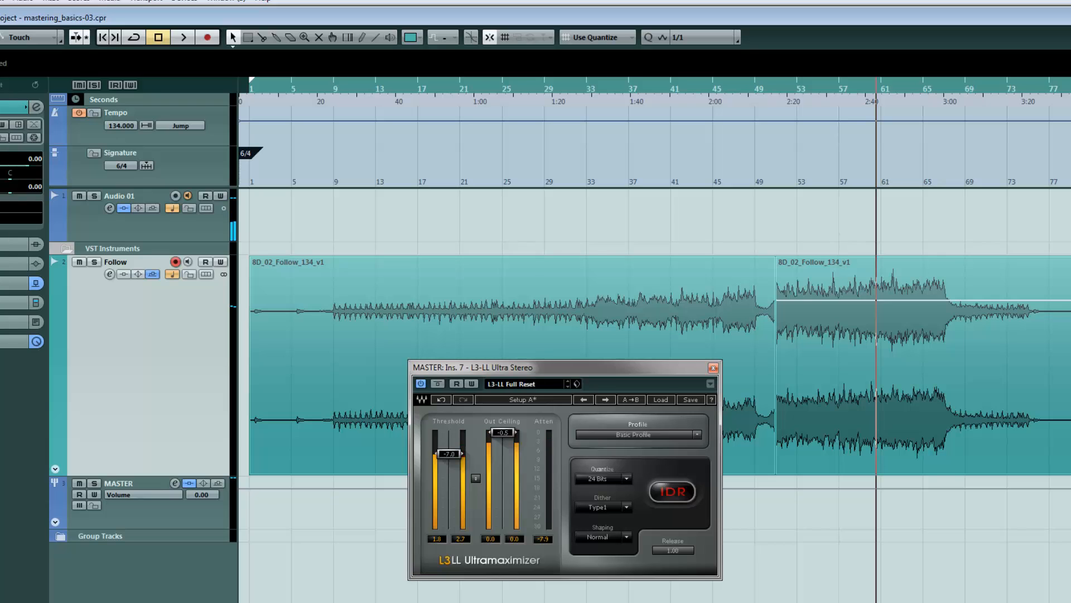
# Move the L3-LL Ultramaximizer window higher over the arrangement
pyautogui.moveTo(641, 369); pyautogui.dragTo(707, 185)
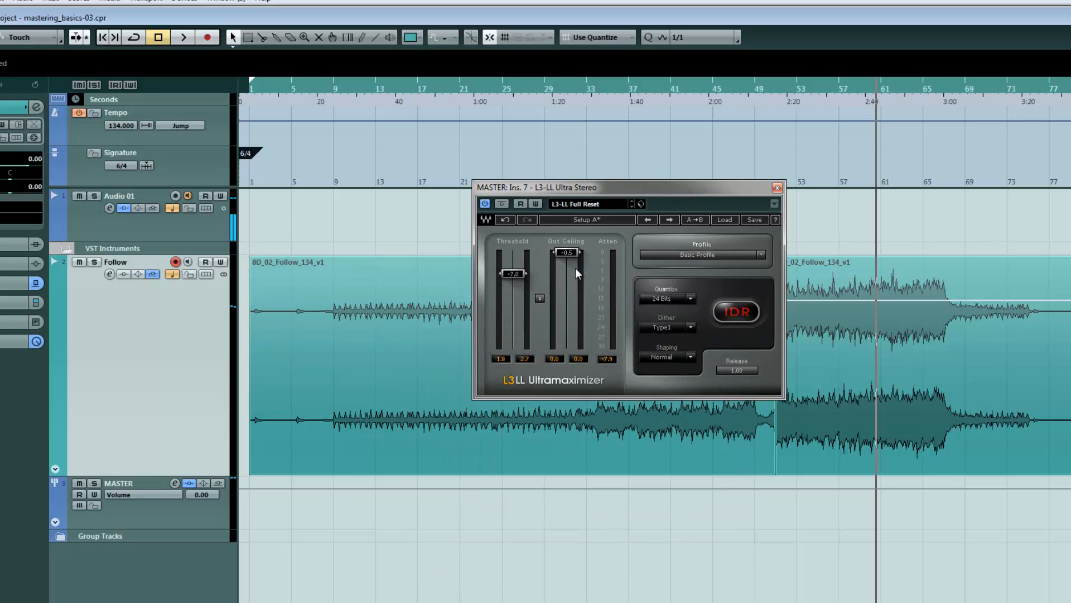